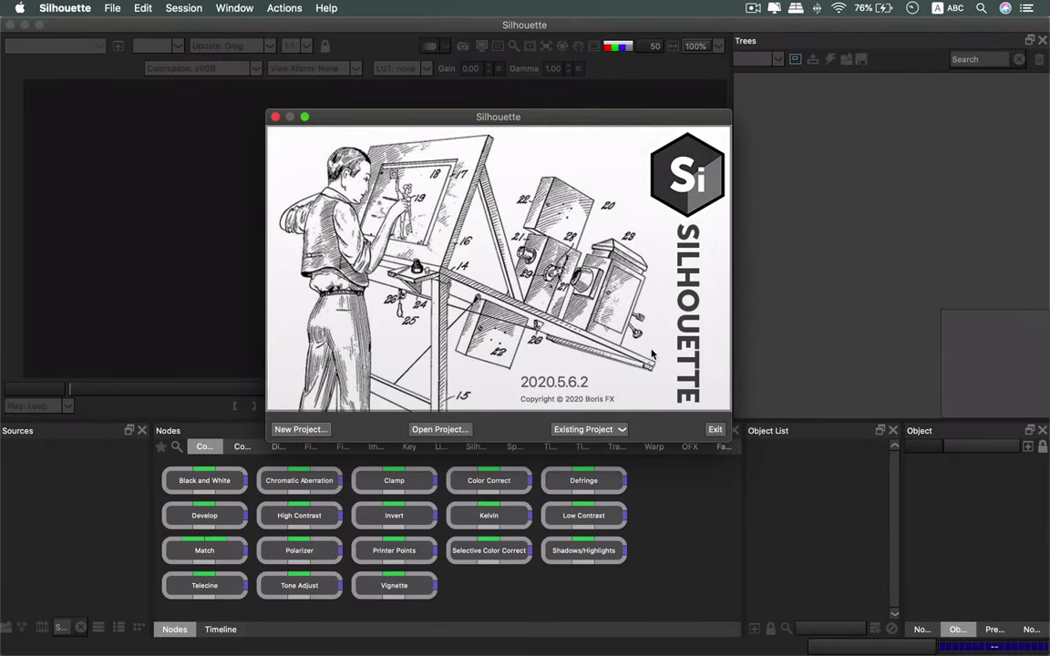
Open the second existing project, intro_car_01, and select the convertible car clip among its sources.
{"action": "left_click", "coordinate": [603, 431]}
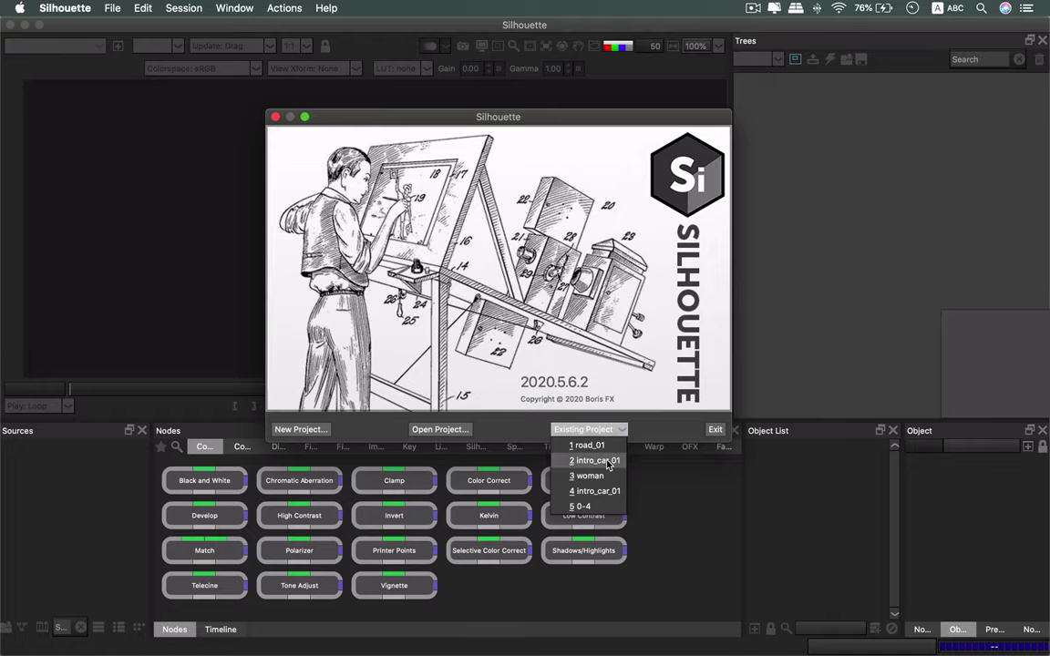
{"action": "left_click", "coordinate": [594, 460]}
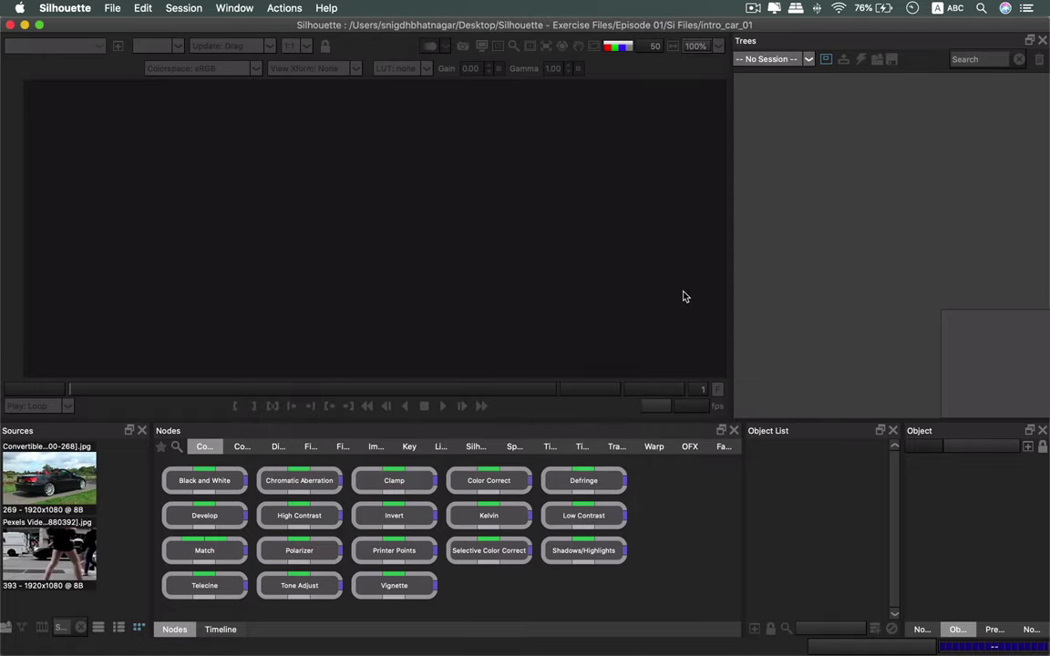
{"action": "left_click", "coordinate": [60, 478]}
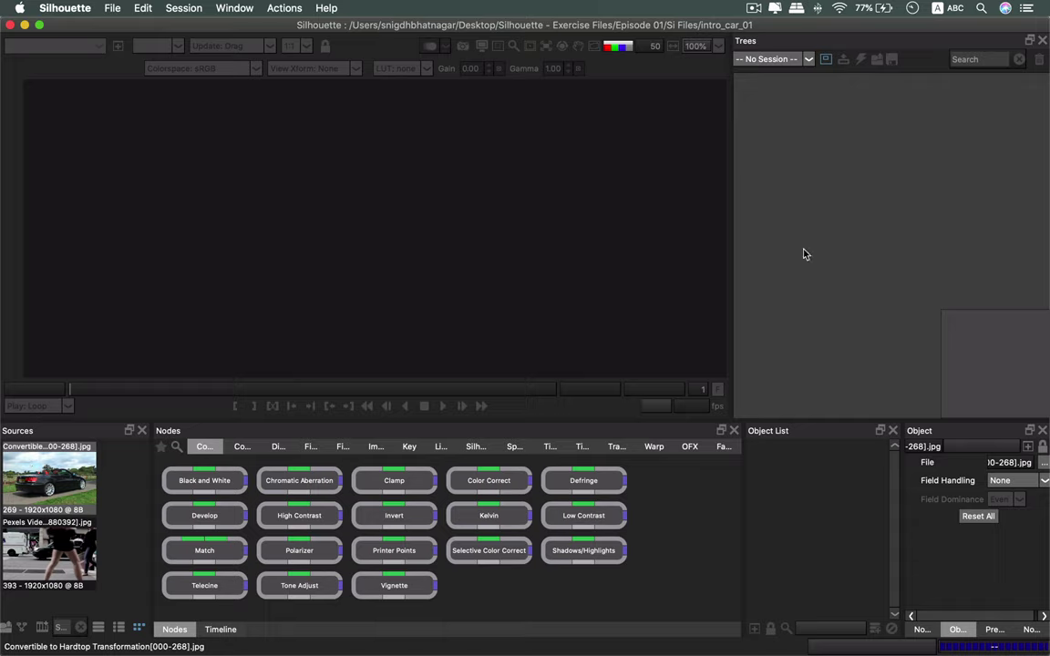
{"action": "left_click", "coordinate": [771, 59]}
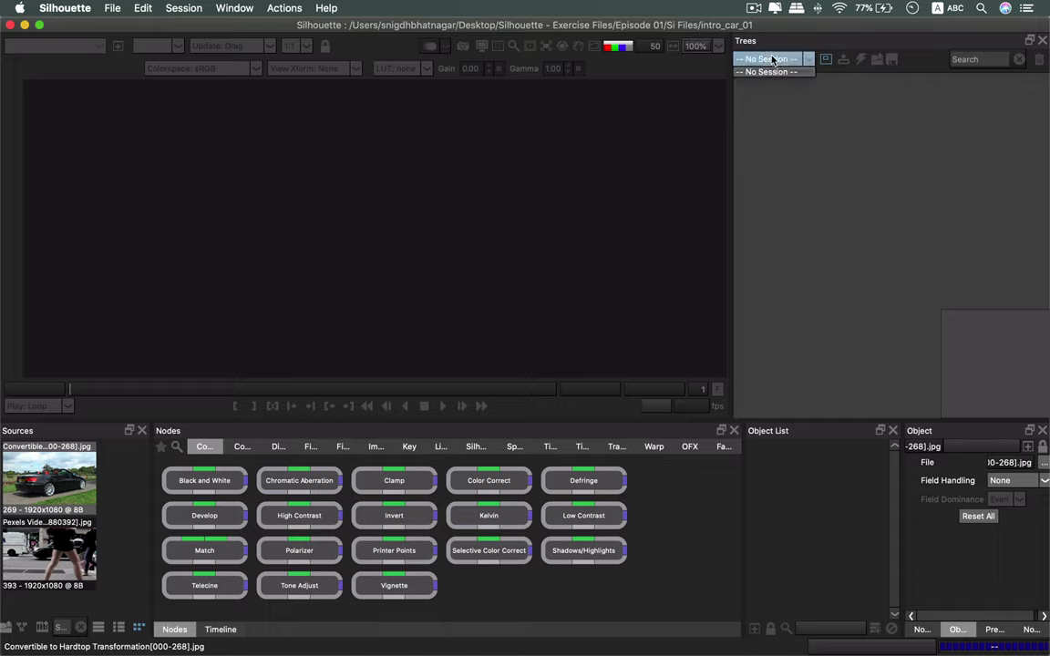
{"action": "left_click", "coordinate": [773, 60]}
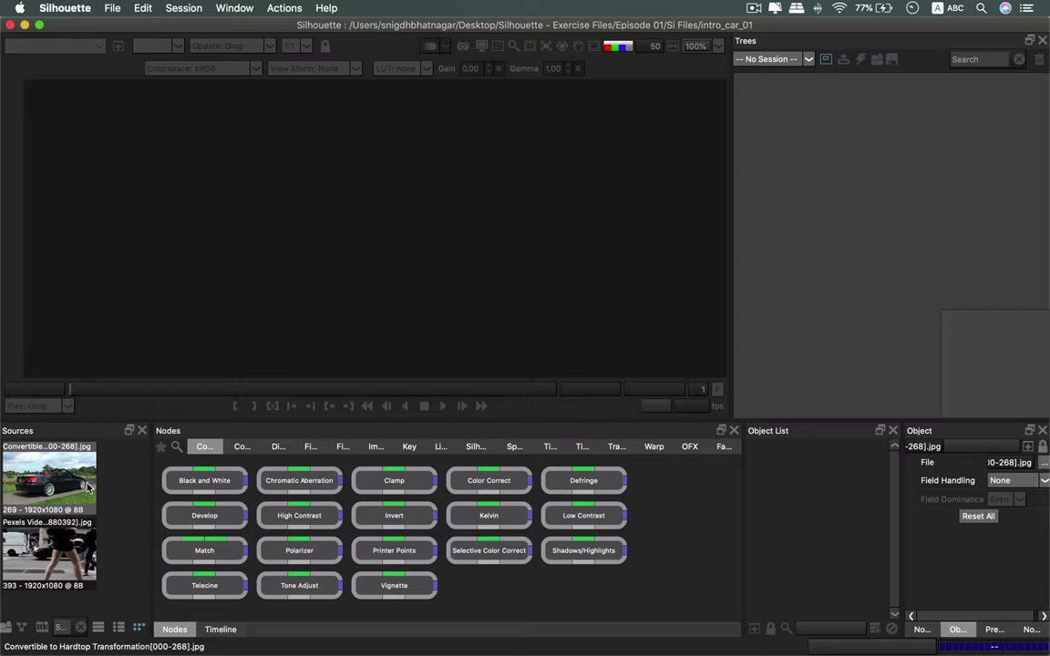
Create a session from the convertible car clip named Car_Demo, with the Roto template and the Default workspace.
{"action": "left_click_drag", "start_coordinate": [78, 484], "coordinate": [880, 252]}
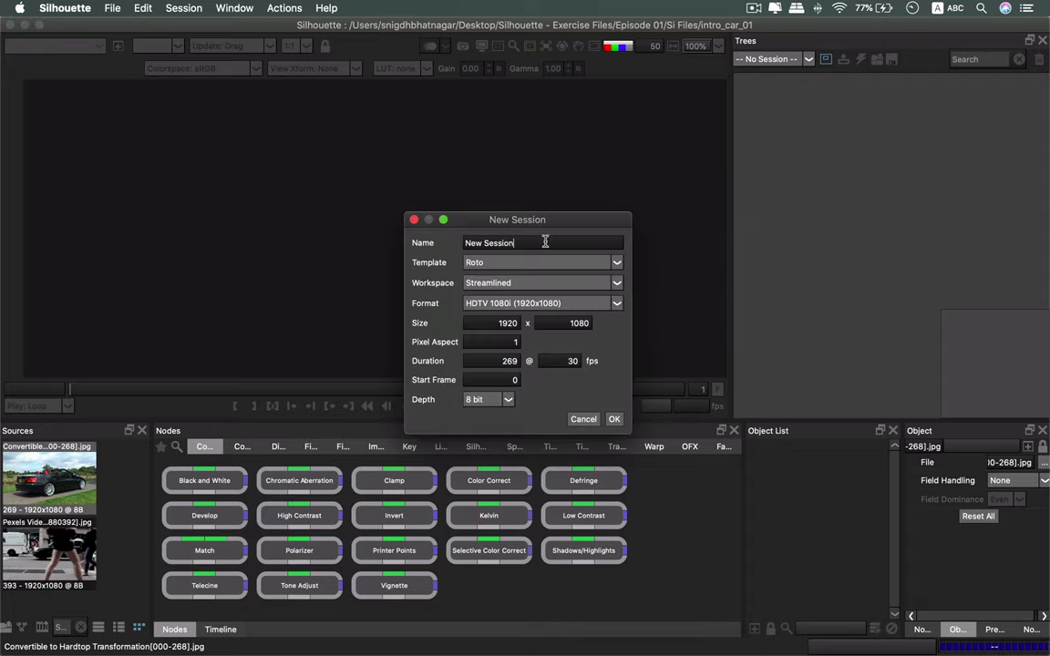
{"action": "left_click_drag", "start_coordinate": [544, 238], "coordinate": [436, 237]}
{"action": "type", "text": "Car_Demo"}
{"action": "left_click", "coordinate": [478, 262]}
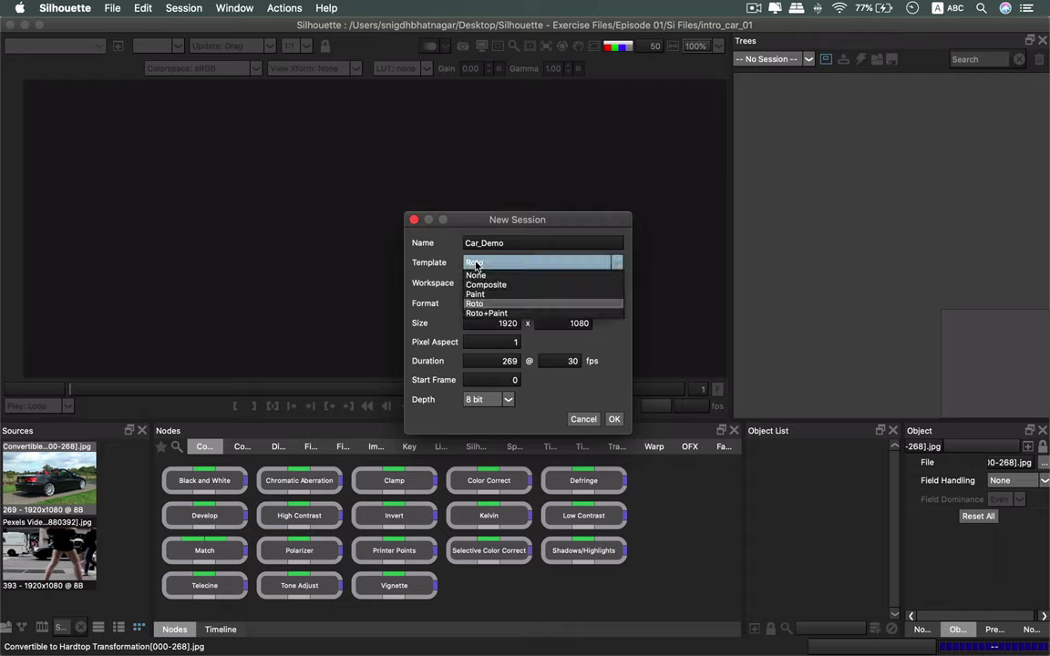
{"action": "left_click", "coordinate": [475, 303]}
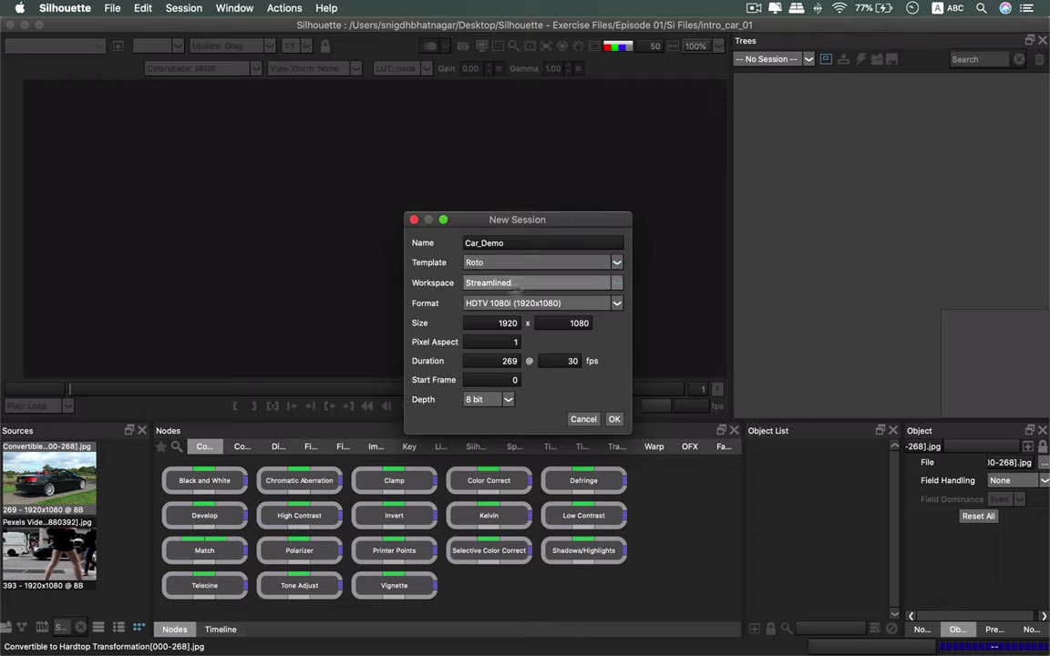
{"action": "left_click", "coordinate": [526, 283]}
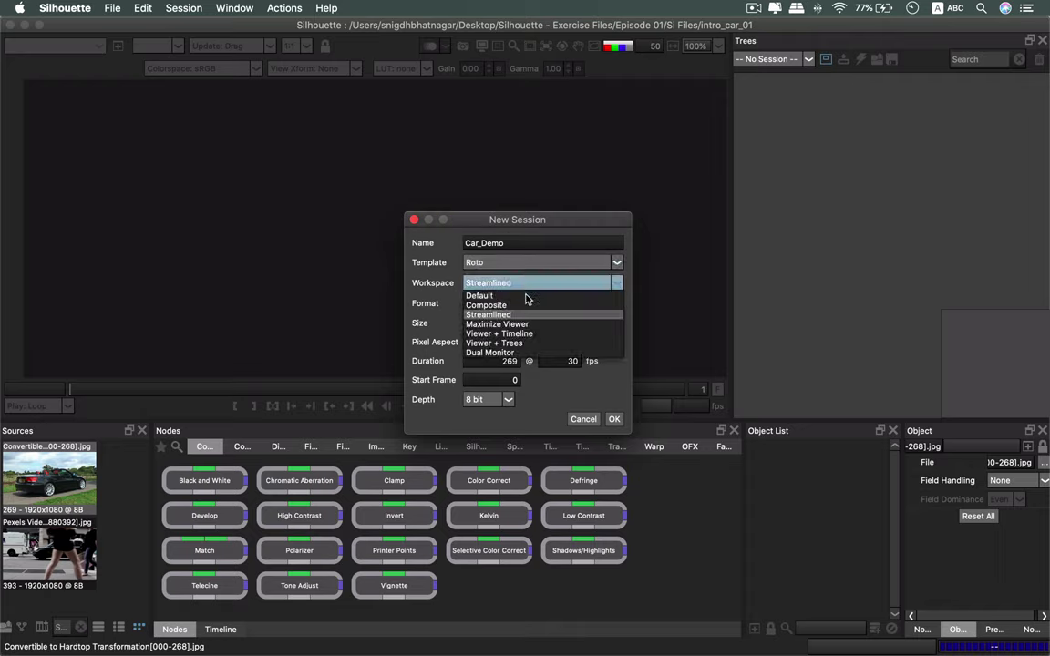
{"action": "left_click", "coordinate": [524, 295]}
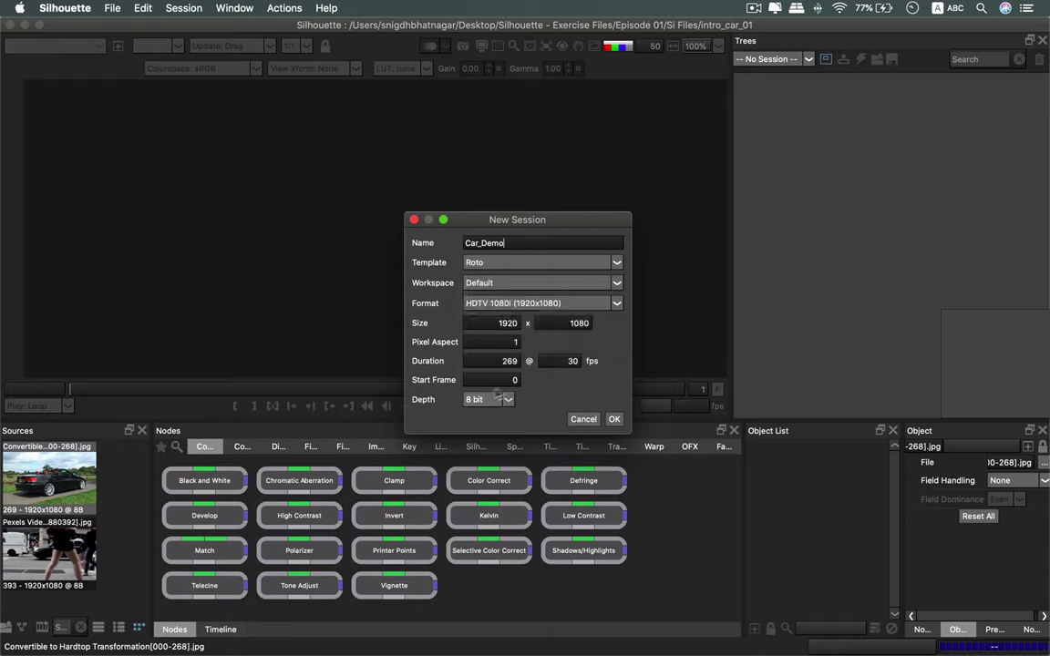
{"action": "left_click", "coordinate": [618, 425]}
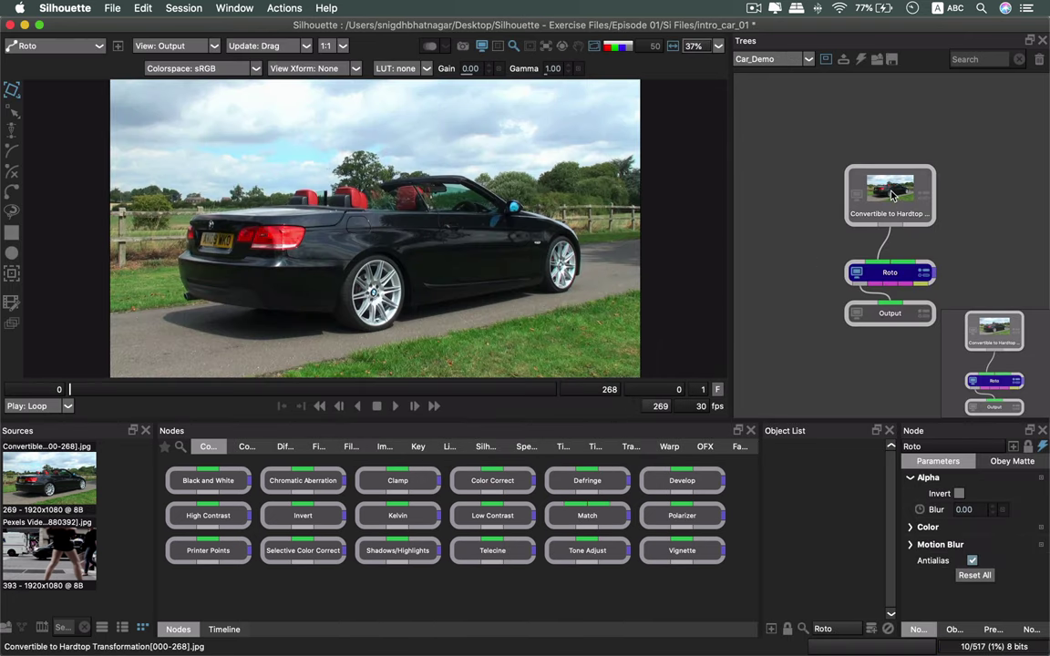
Space the source and Roto nodes further apart above the Output node, and make the Roto node the active one.
{"action": "left_click_drag", "start_coordinate": [894, 195], "coordinate": [887, 153]}
{"action": "left_click_drag", "start_coordinate": [893, 271], "coordinate": [894, 245]}
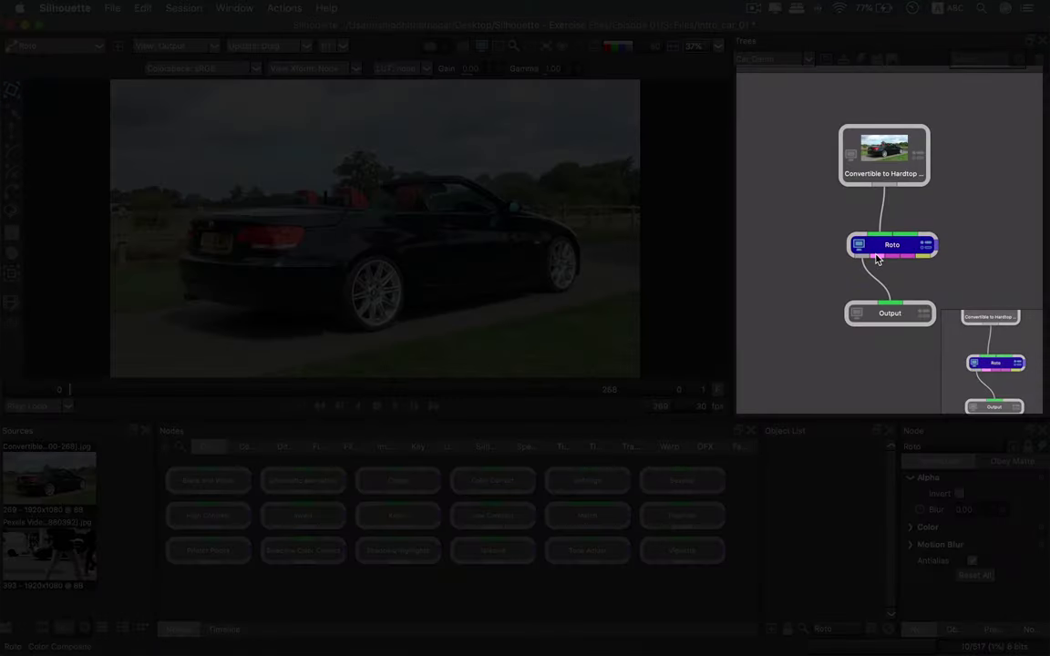
{"action": "left_click", "coordinate": [887, 315]}
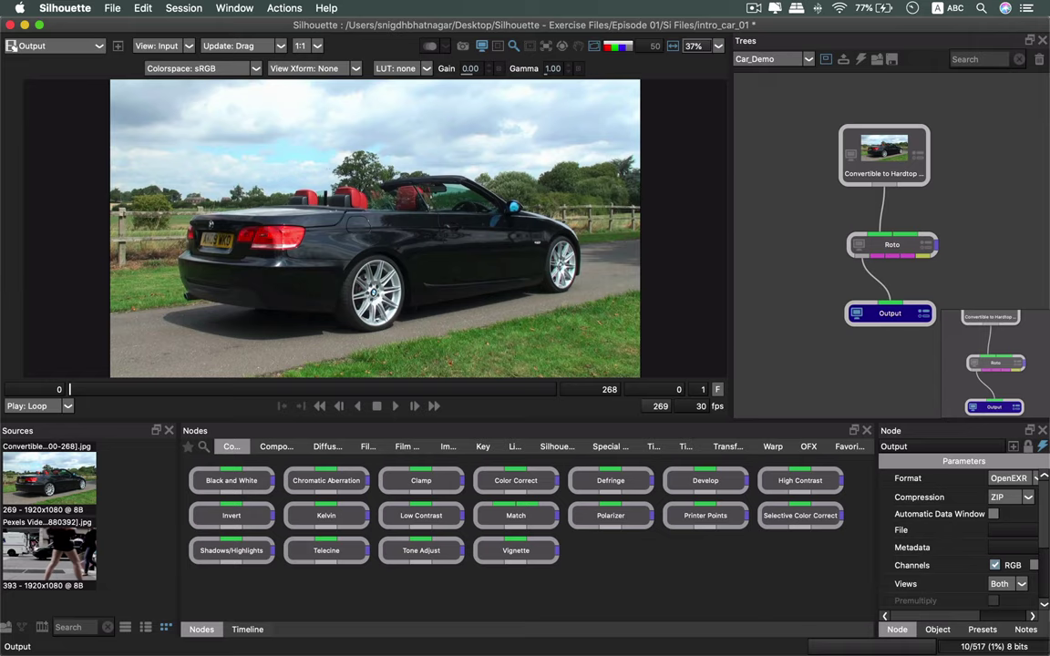
{"action": "left_click", "coordinate": [893, 246]}
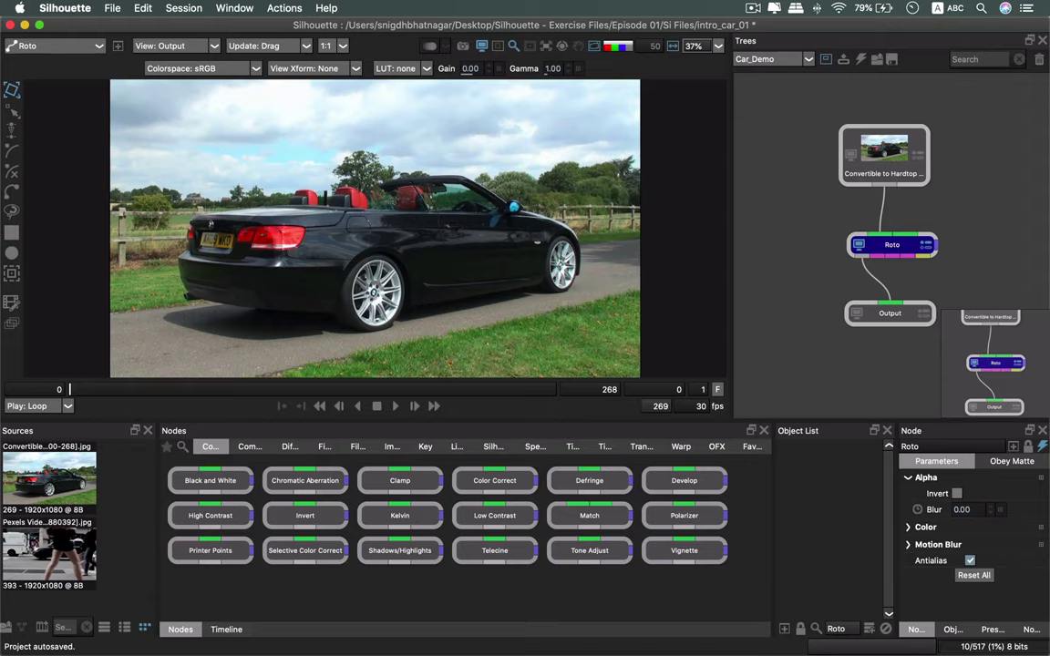
Examine the whole convertible in the viewer in several positions and at different magnifications.
{"action": "mouse_move", "coordinate": [511, 231]}
{"action": "left_mouse_down"}
{"action": "mouse_move", "coordinate": [408, 224]}
{"action": "mouse_move", "coordinate": [580, 224]}
{"action": "mouse_move", "coordinate": [445, 220]}
{"action": "mouse_move", "coordinate": [576, 211]}
{"action": "mouse_move", "coordinate": [468, 237]}
{"action": "mouse_move", "coordinate": [511, 233]}
{"action": "left_mouse_up"}
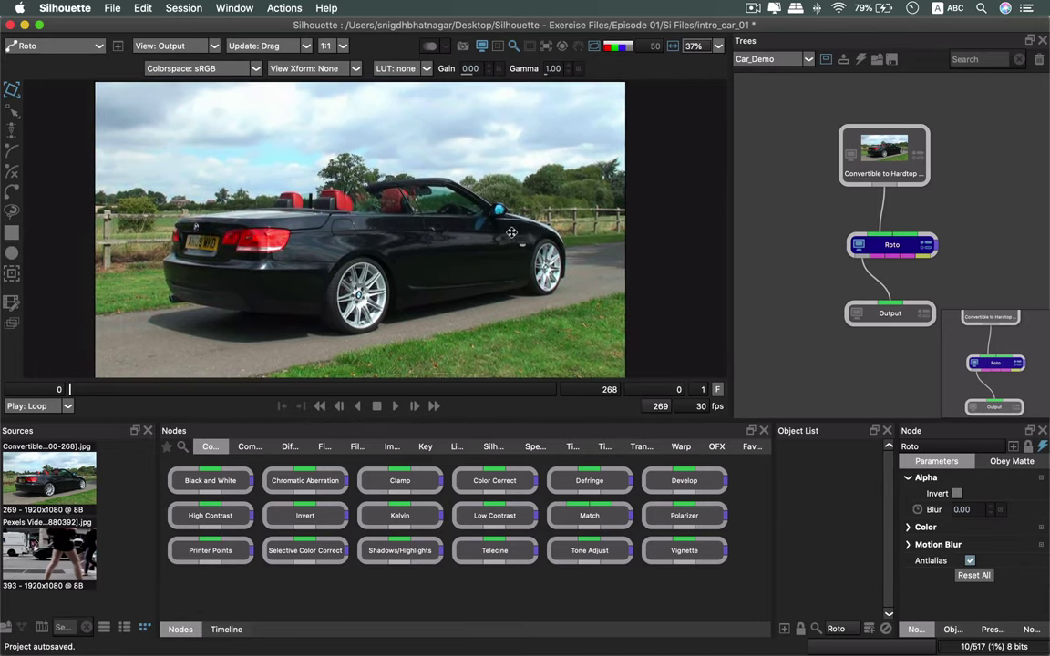
{"action": "left_click_drag", "start_coordinate": [512, 233], "coordinate": [531, 218]}
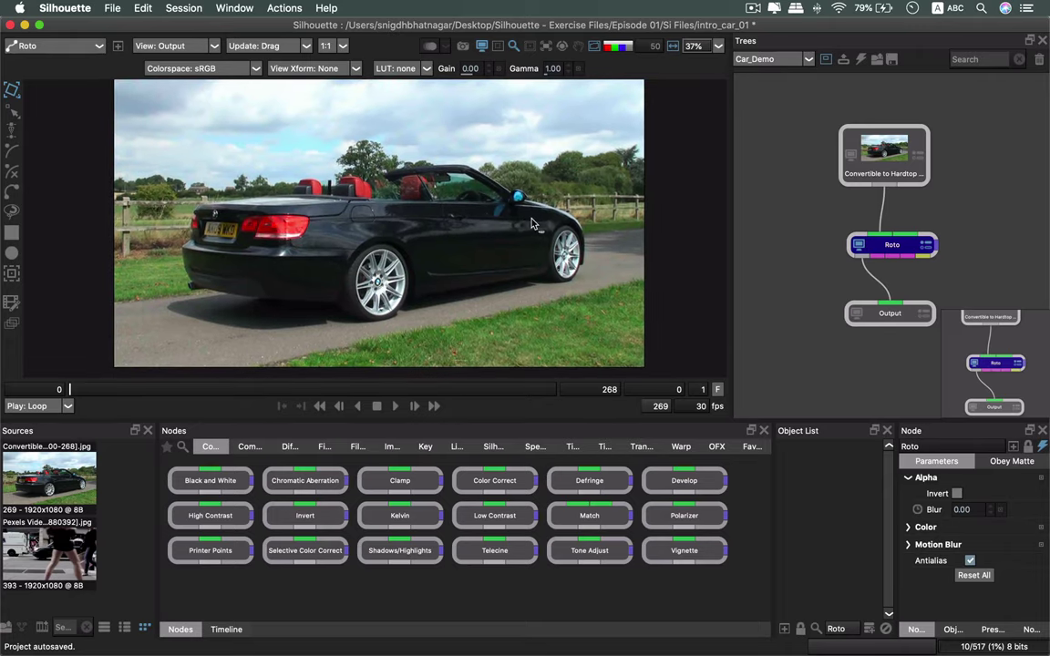
{"action": "mouse_move", "coordinate": [532, 218]}
{"action": "left_mouse_down"}
{"action": "mouse_move", "coordinate": [545, 224]}
{"action": "mouse_move", "coordinate": [534, 232]}
{"action": "left_mouse_up"}
{"action": "scroll", "coordinate": [534, 232], "scroll_direction": "down", "scroll_amount": 5}
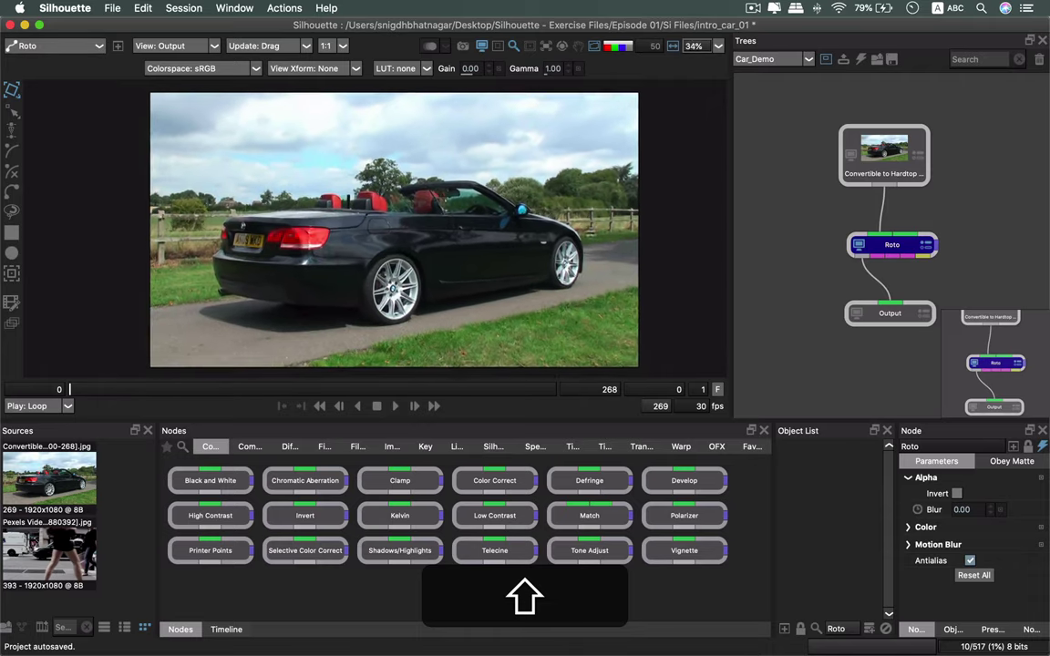
{"action": "scroll", "coordinate": [573, 275], "scroll_direction": "up", "scroll_amount": 5}
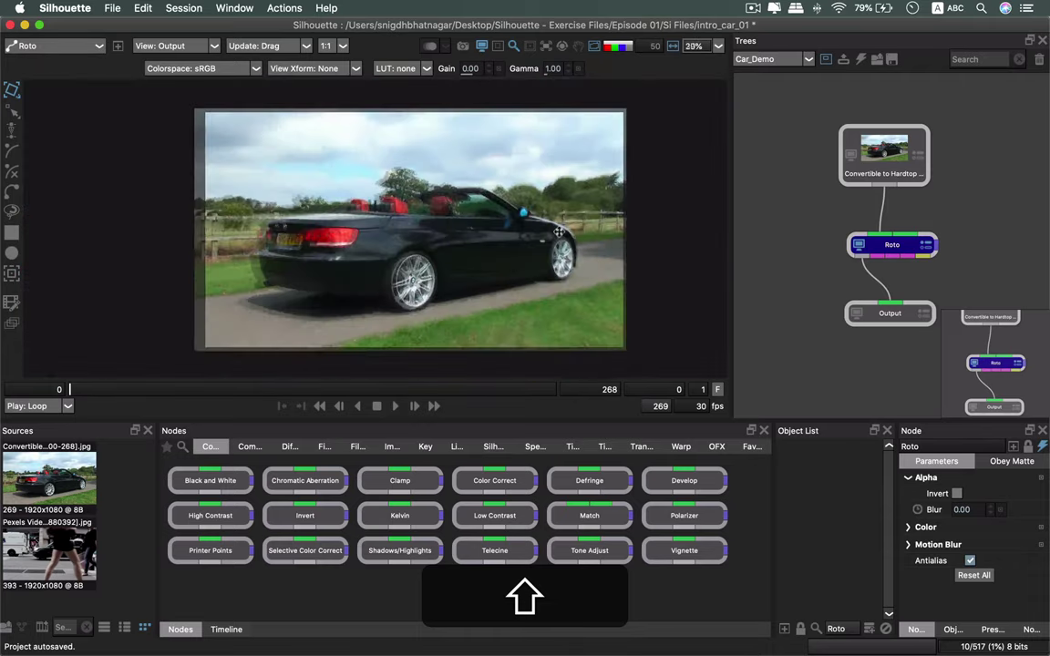
{"action": "scroll", "coordinate": [558, 216], "scroll_direction": "up", "scroll_amount": 3}
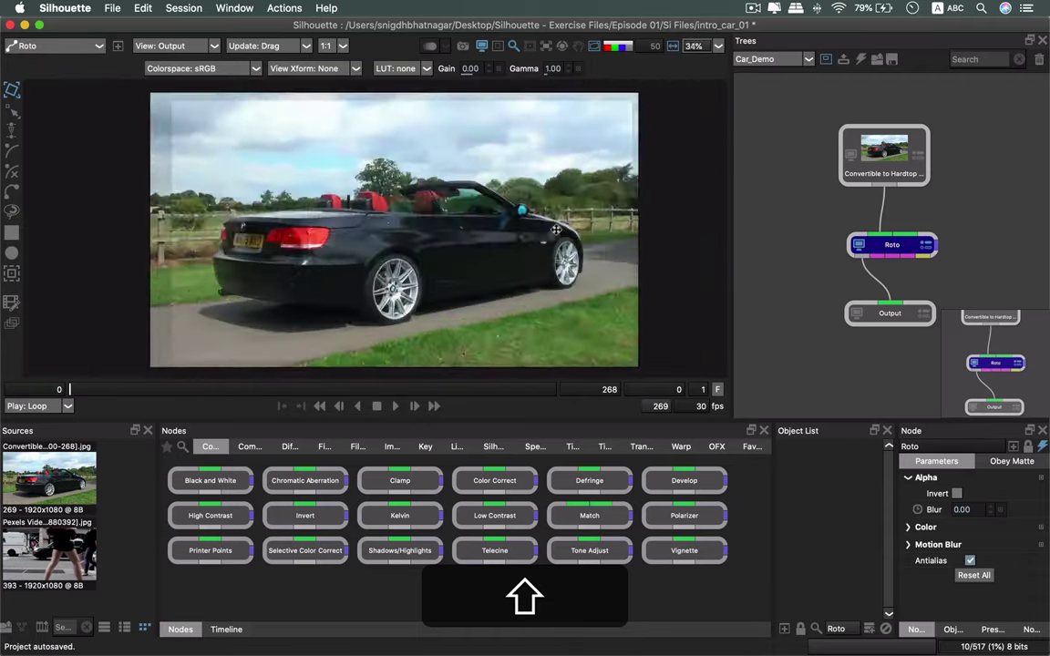
{"action": "scroll", "coordinate": [560, 213], "scroll_direction": "down", "scroll_amount": 3}
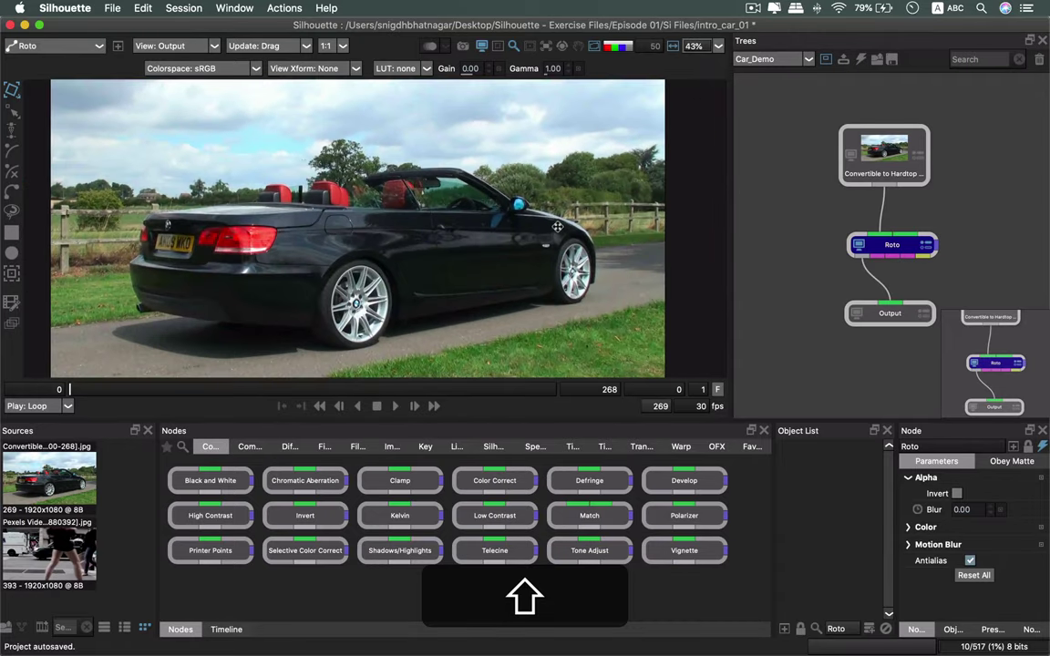
{"action": "scroll", "coordinate": [558, 227], "scroll_direction": "up", "scroll_amount": 2}
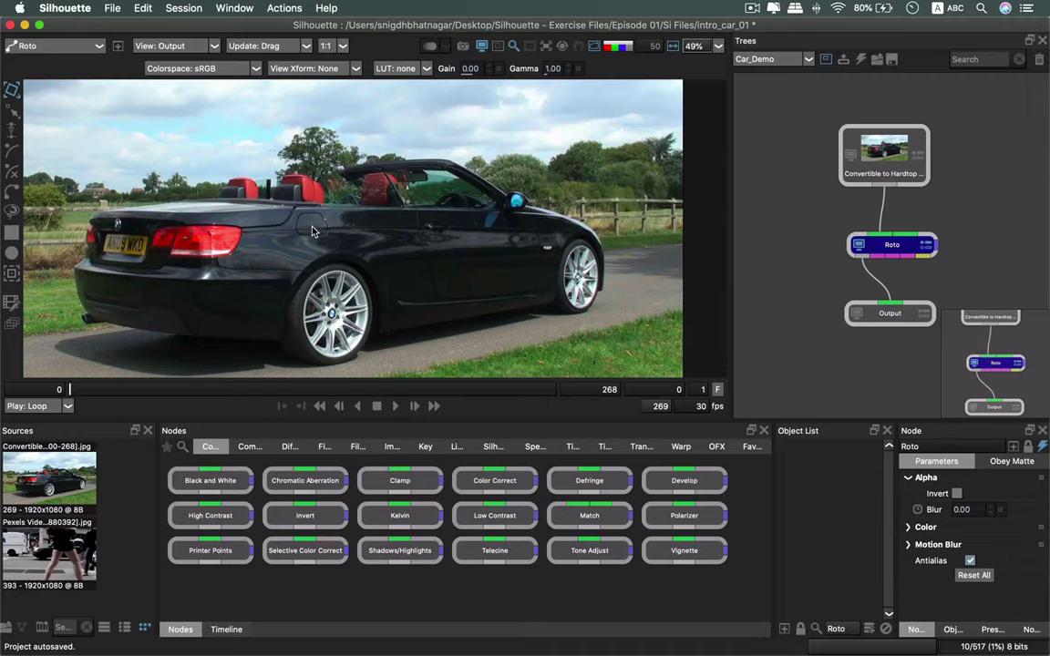
Examine the side of the car from its rear end to the front wheel, including the door and mirror up close.
{"action": "left_click_drag", "start_coordinate": [556, 228], "coordinate": [486, 219]}
{"action": "left_click_drag", "start_coordinate": [242, 219], "coordinate": [205, 226]}
{"action": "key", "text": "shift"}
{"action": "left_click_drag", "start_coordinate": [449, 219], "coordinate": [691, 216]}
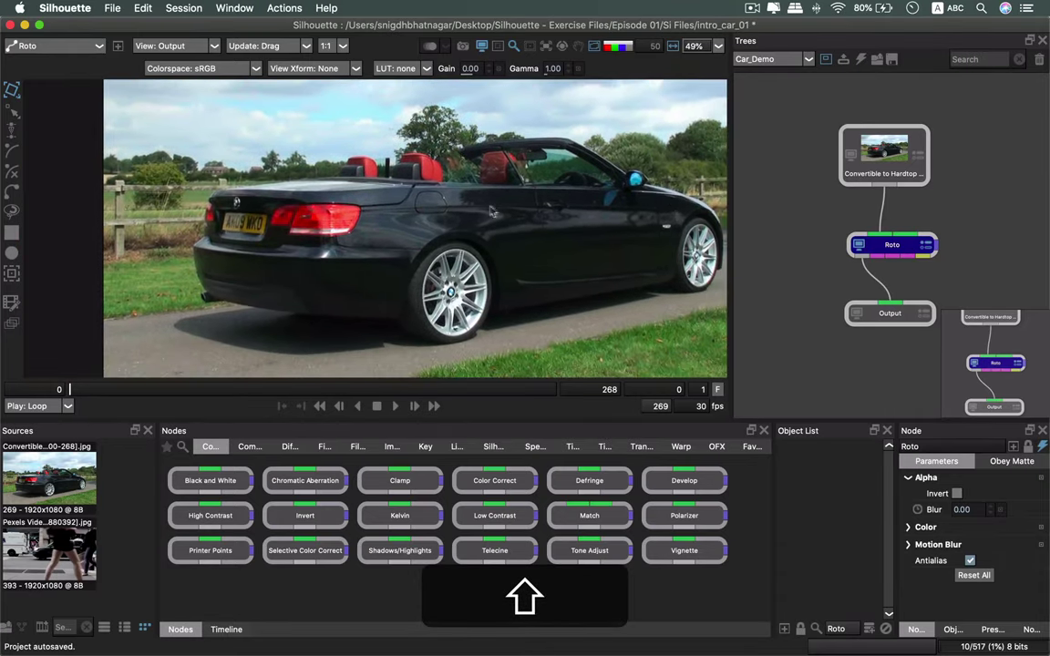
{"action": "left_click_drag", "start_coordinate": [675, 203], "coordinate": [582, 206]}
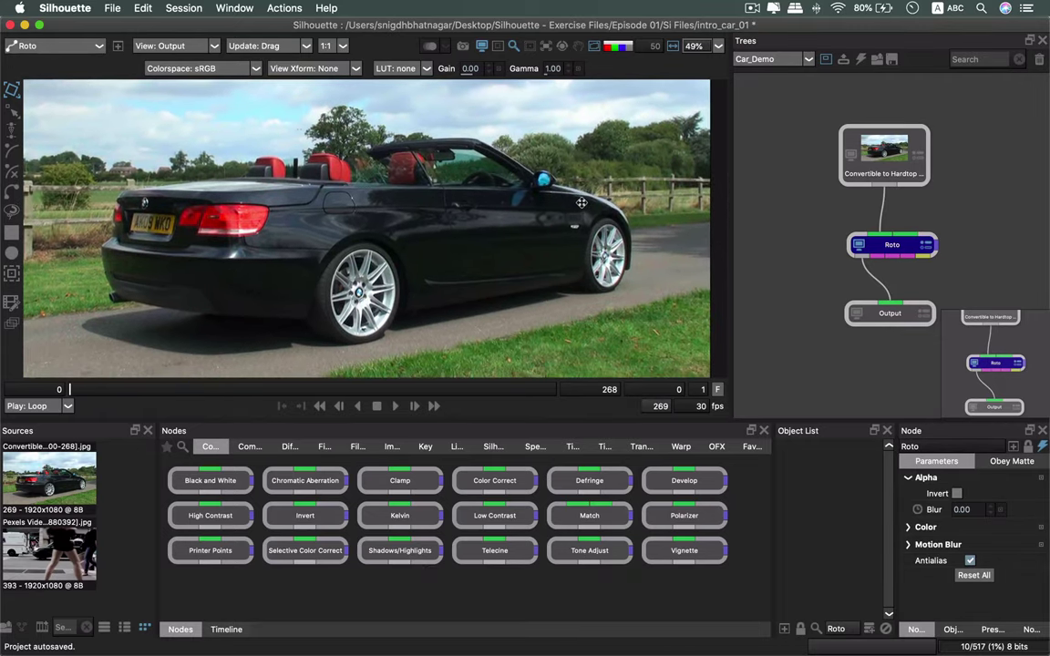
{"action": "scroll", "coordinate": [582, 205], "scroll_direction": "up", "scroll_amount": 5}
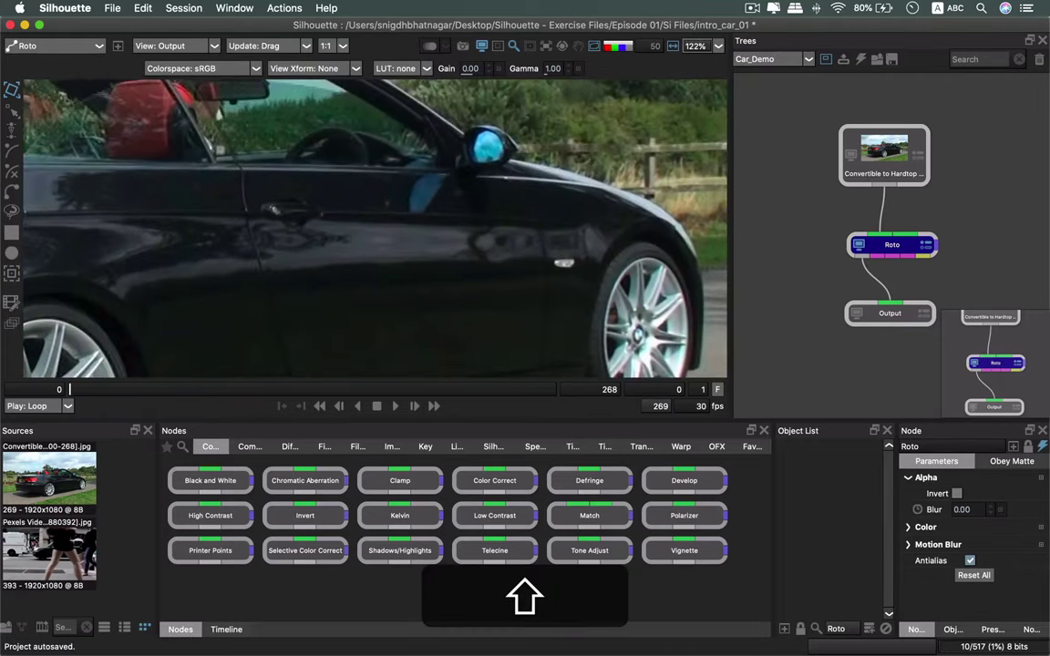
{"action": "left_click_drag", "start_coordinate": [591, 159], "coordinate": [801, 117]}
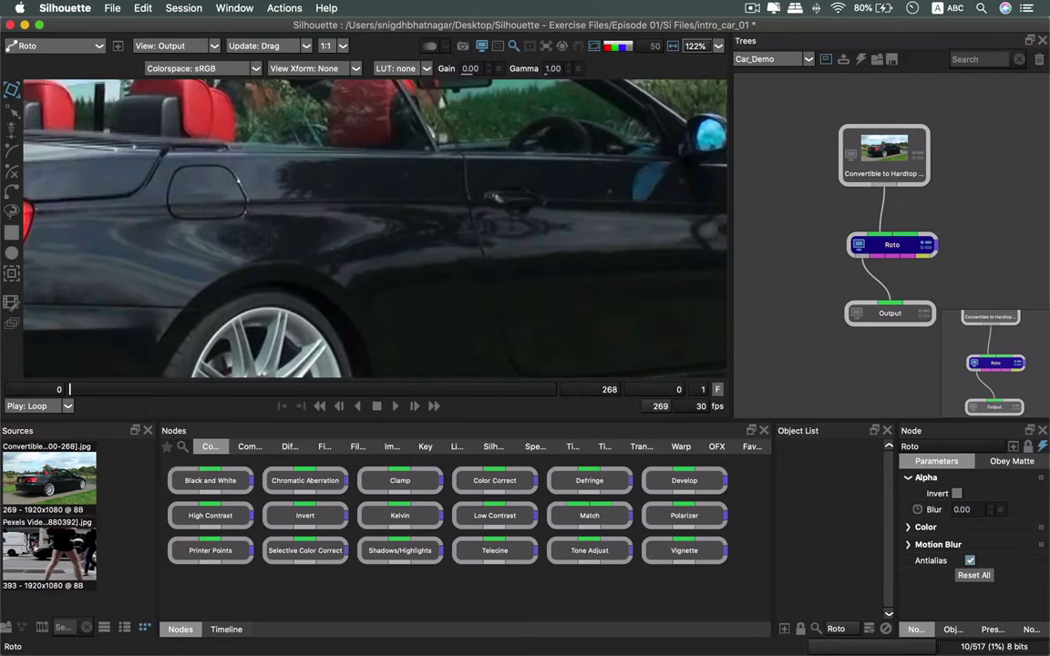
Inspect the outline of the fuel flap above the rear wheel at high magnification.
{"action": "left_click_drag", "start_coordinate": [214, 203], "coordinate": [240, 131]}
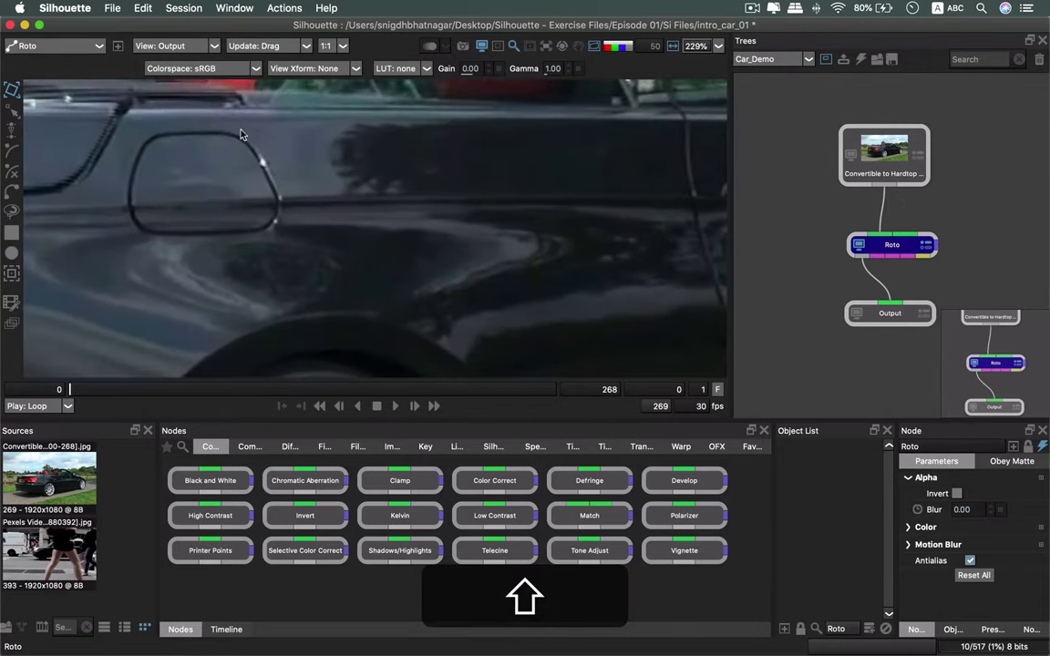
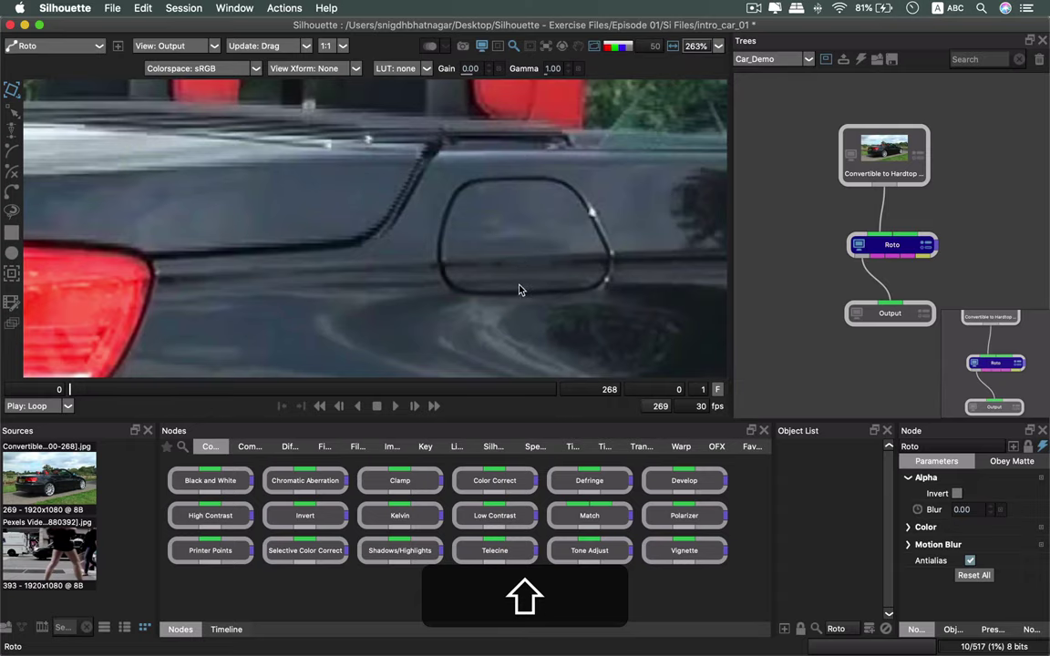
{"action": "mouse_move", "coordinate": [513, 285]}
{"action": "left_mouse_down"}
{"action": "mouse_move", "coordinate": [537, 207]}
{"action": "mouse_move", "coordinate": [510, 453]}
{"action": "mouse_move", "coordinate": [517, 336]}
{"action": "mouse_move", "coordinate": [534, 292]}
{"action": "left_mouse_up"}
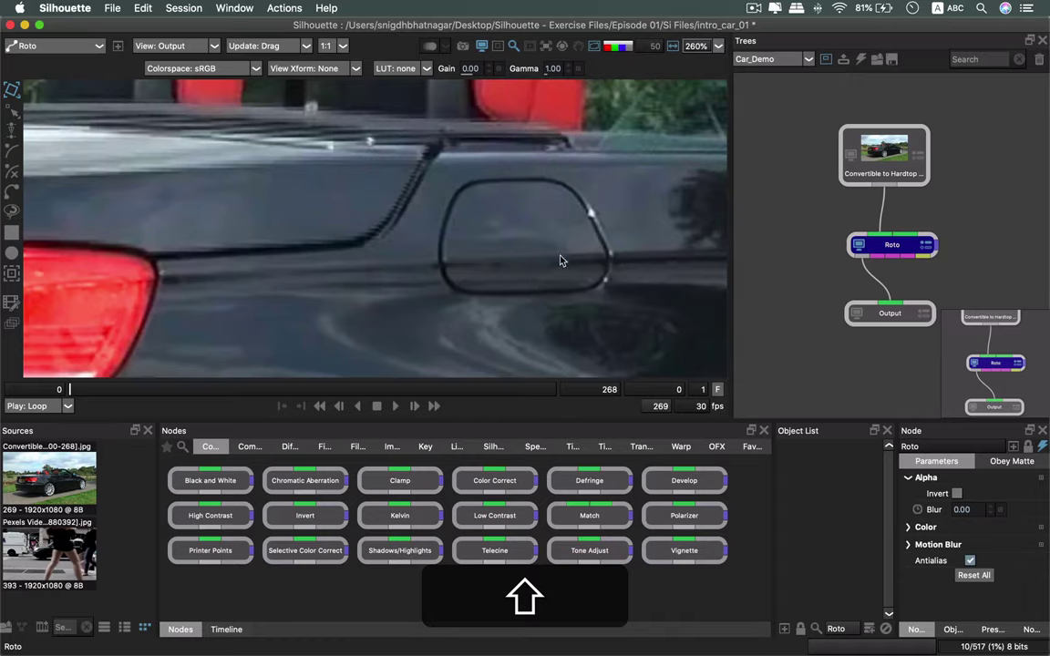
{"action": "left_click_drag", "start_coordinate": [589, 247], "coordinate": [419, 205]}
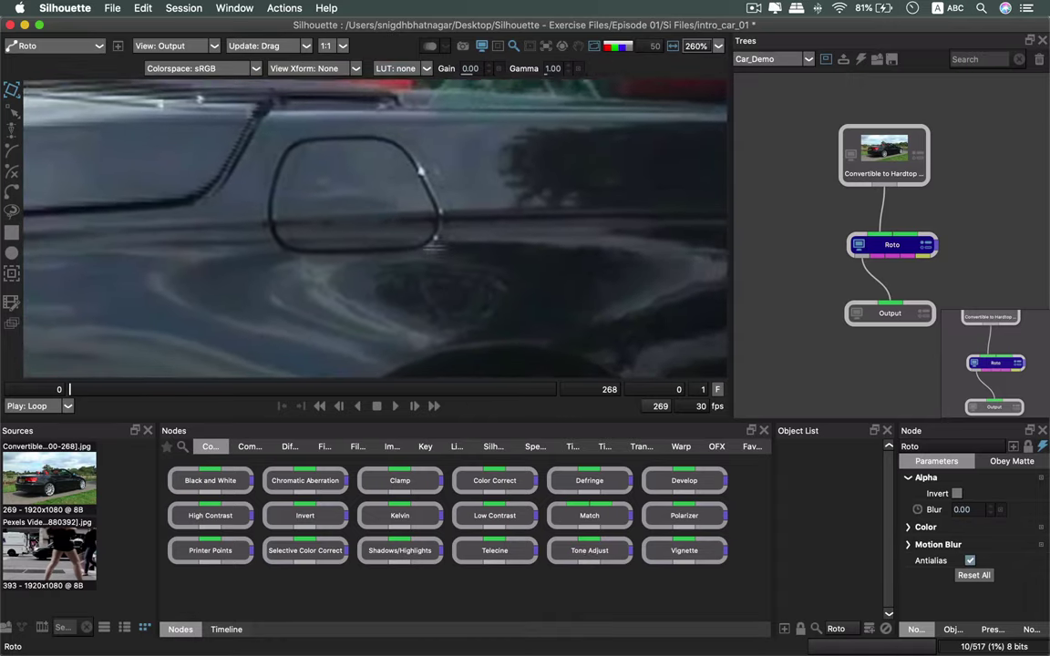
{"action": "left_click_drag", "start_coordinate": [365, 243], "coordinate": [416, 267]}
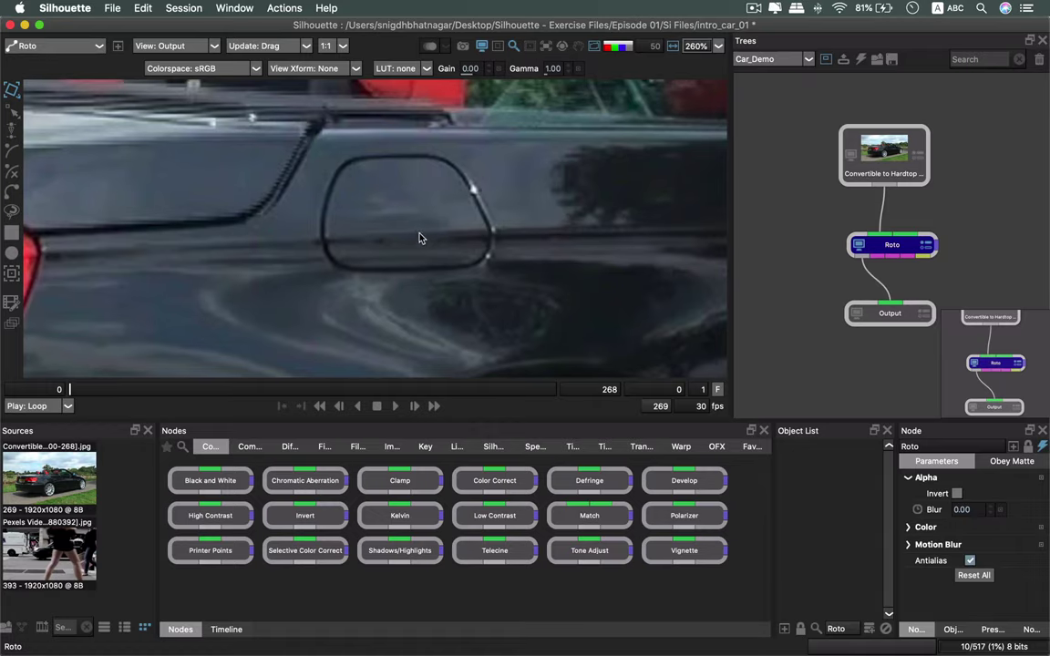
{"action": "left_click_drag", "start_coordinate": [400, 239], "coordinate": [427, 252]}
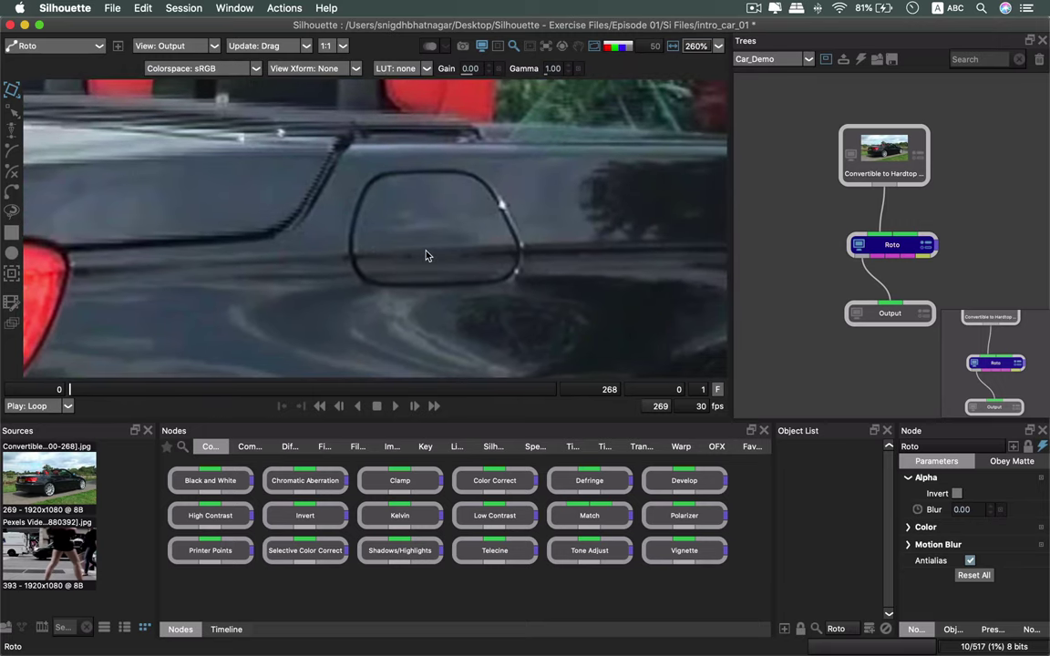
{"action": "key", "text": "shift"}
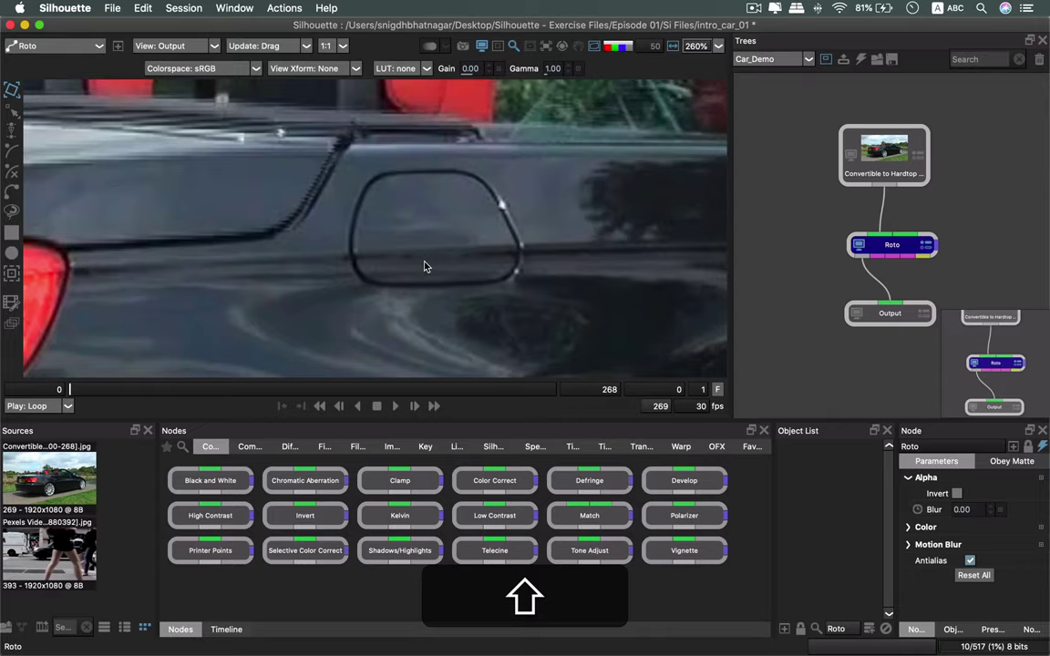
{"action": "left_click_drag", "start_coordinate": [424, 266], "coordinate": [419, 205]}
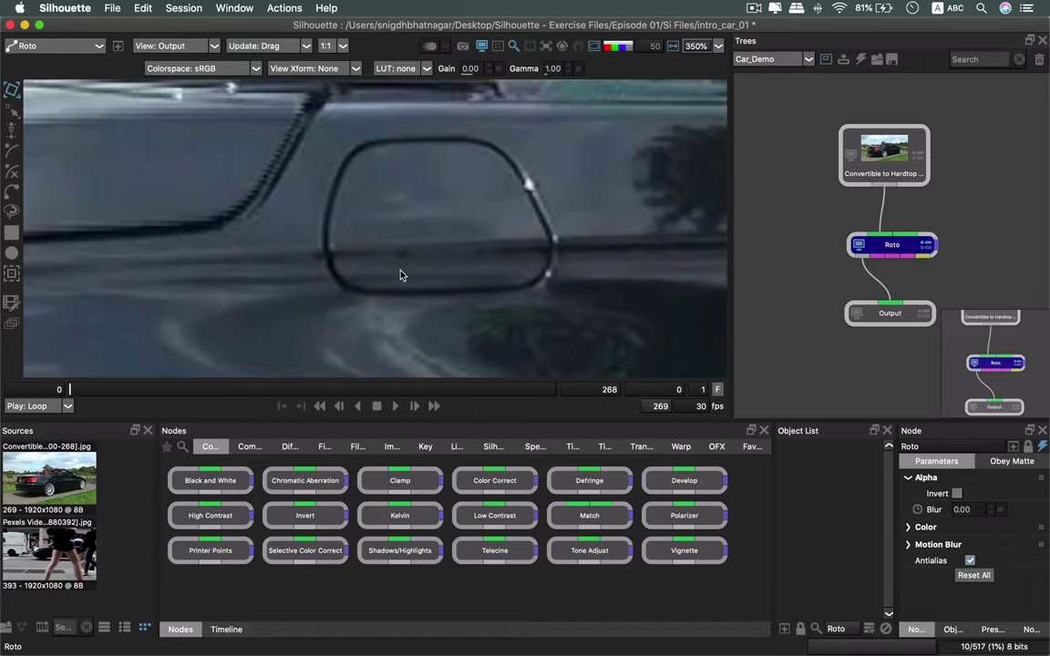
{"action": "left_click_drag", "start_coordinate": [400, 271], "coordinate": [423, 150]}
{"action": "scroll", "coordinate": [407, 277], "scroll_direction": "up", "scroll_amount": 1}
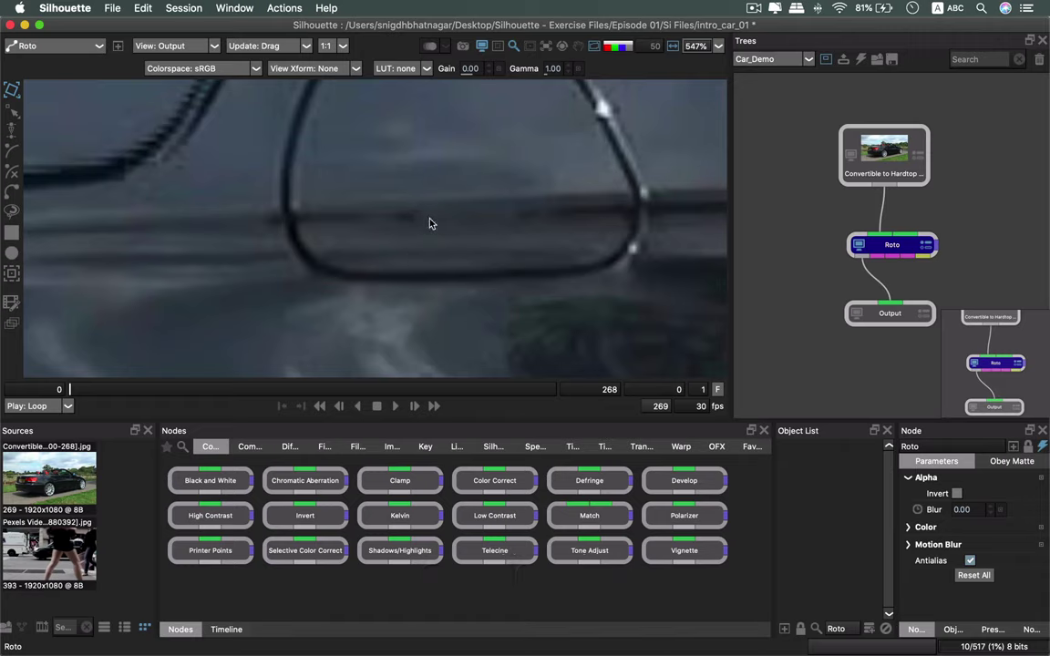
{"action": "left_click_drag", "start_coordinate": [440, 227], "coordinate": [372, 447]}
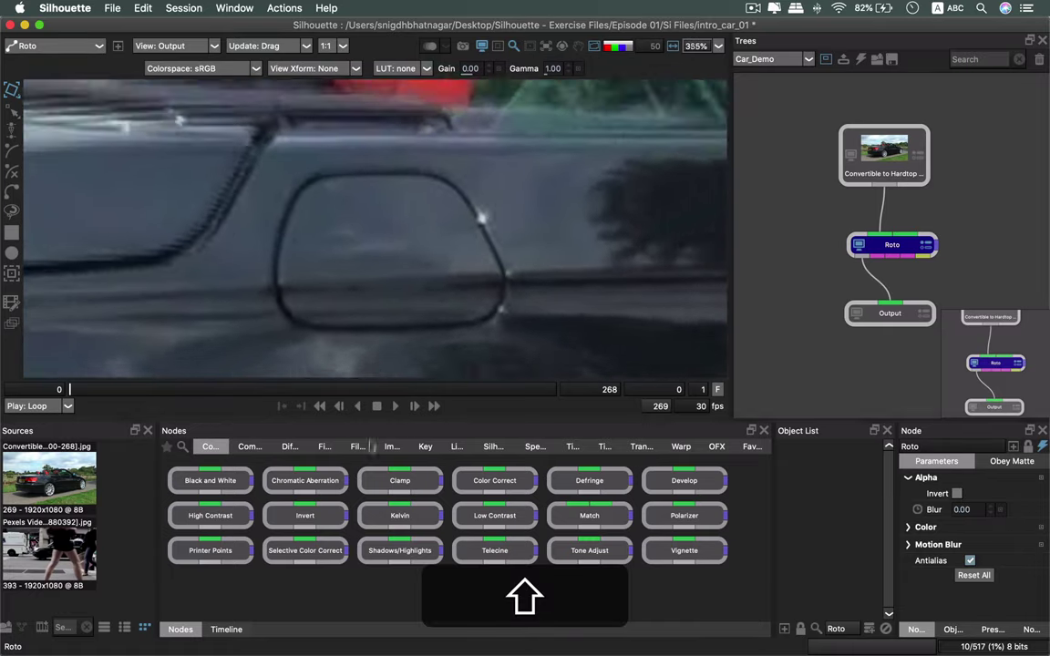
View the whole convertible, return to a close-up of the fuel flap above the rear wheel, and activate the Bezier shape tool.
{"action": "scroll", "coordinate": [390, 219], "scroll_direction": "down", "scroll_amount": 8}
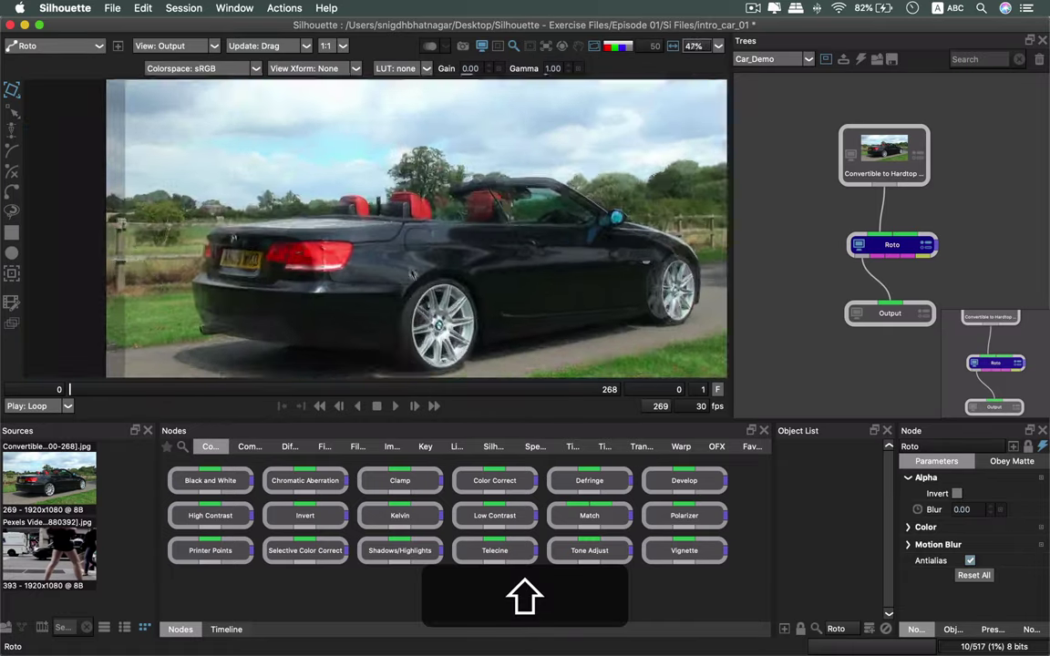
{"action": "scroll", "coordinate": [414, 274], "scroll_direction": "up", "scroll_amount": 6}
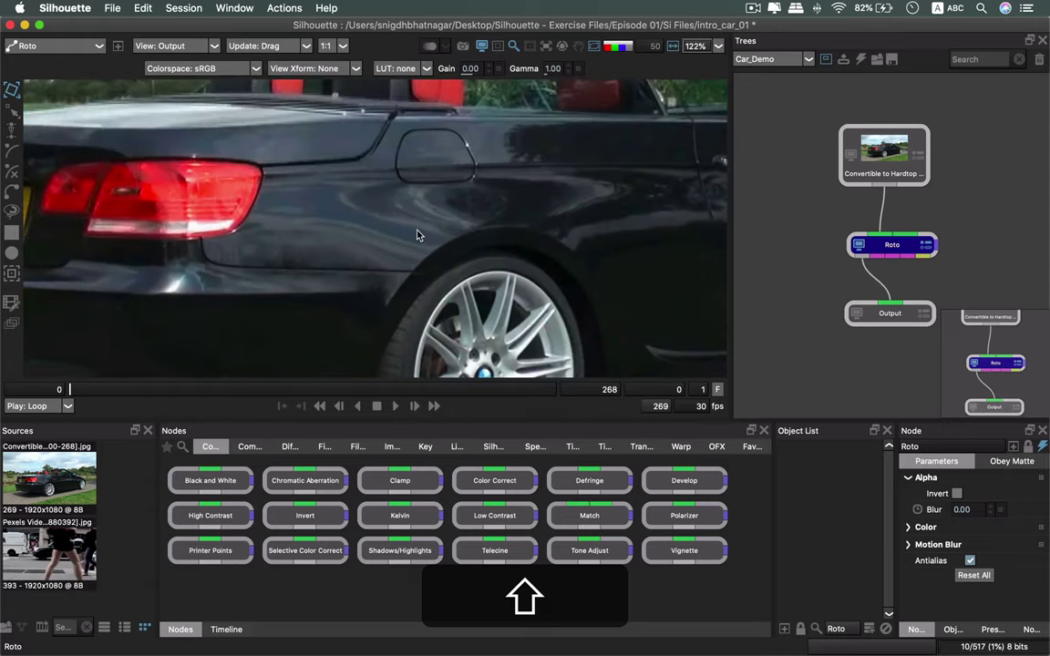
{"action": "left_click_drag", "start_coordinate": [438, 210], "coordinate": [398, 319]}
{"action": "scroll", "coordinate": [399, 319], "scroll_direction": "up", "scroll_amount": 1}
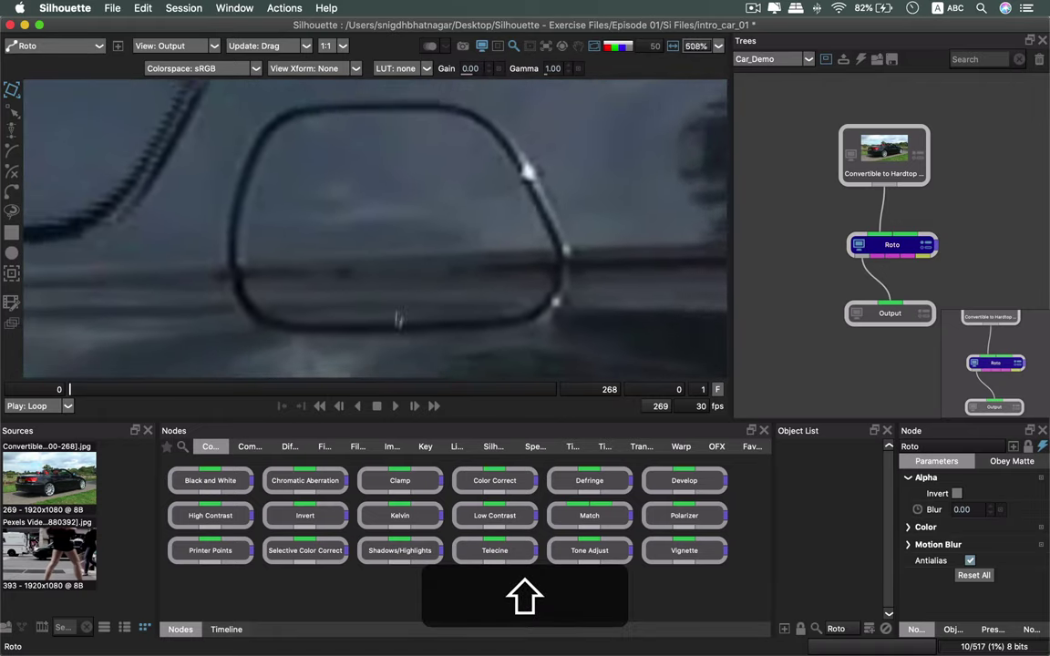
{"action": "scroll", "coordinate": [399, 314], "scroll_direction": "down", "scroll_amount": 1}
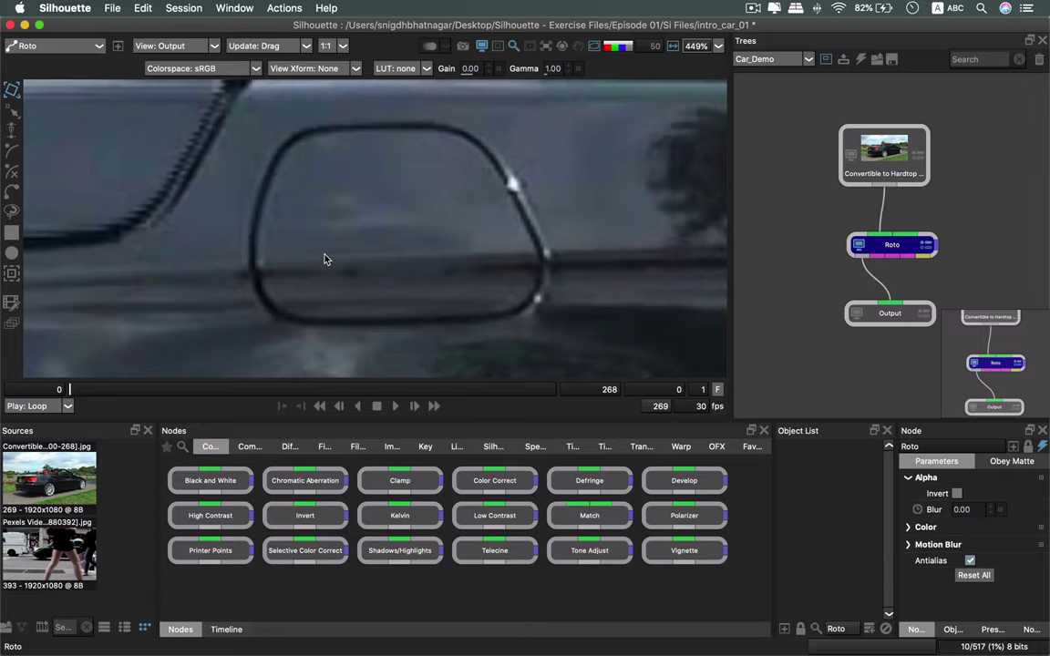
{"action": "left_click", "coordinate": [11, 193]}
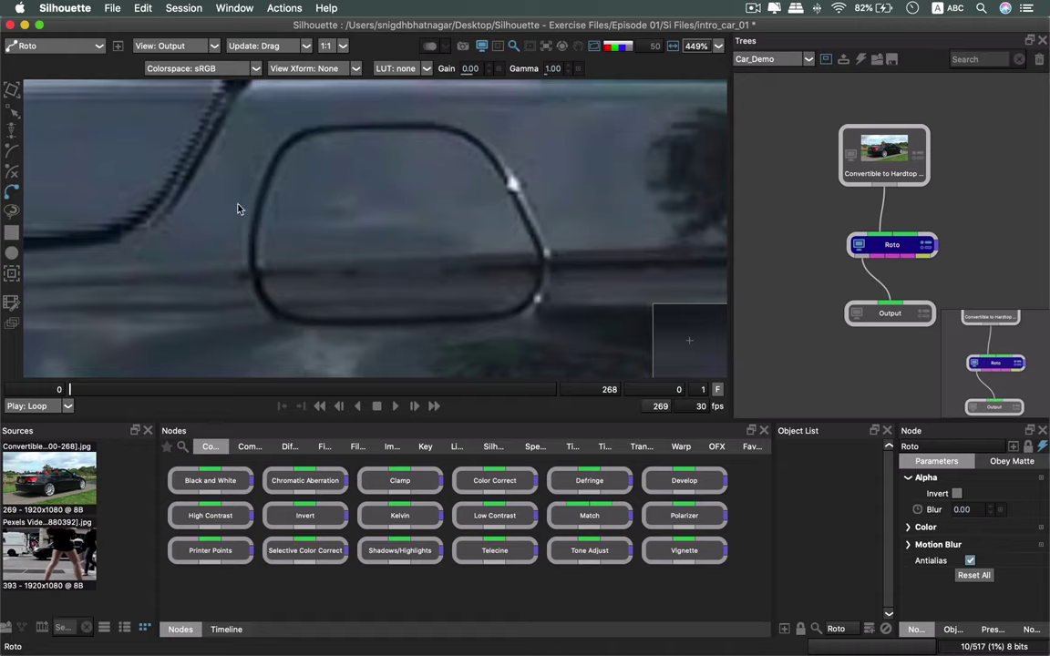
{"action": "left_click", "coordinate": [236, 253]}
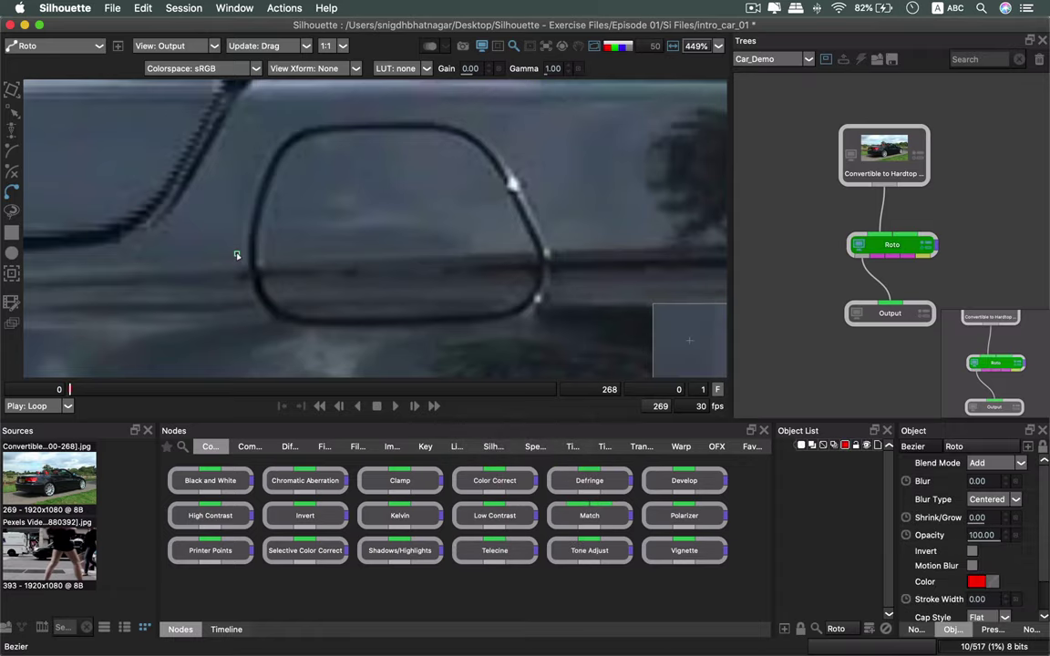
{"action": "left_click", "coordinate": [273, 141]}
{"action": "left_click_drag", "start_coordinate": [272, 228], "coordinate": [309, 228]}
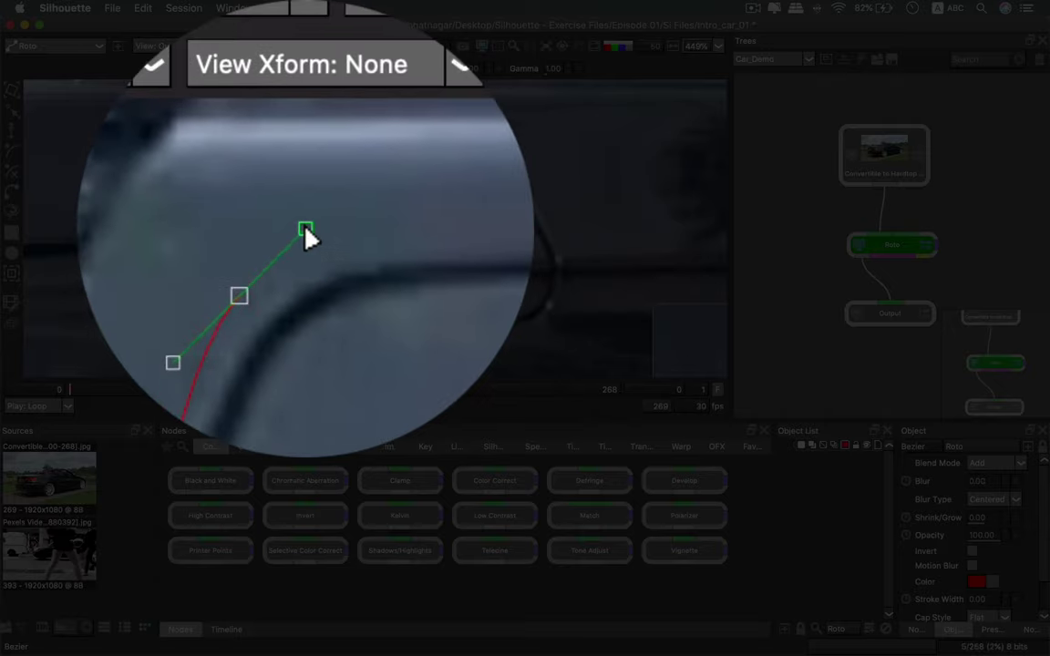
{"action": "mouse_move", "coordinate": [307, 230]}
{"action": "left_mouse_down"}
{"action": "mouse_move", "coordinate": [293, 228]}
{"action": "mouse_move", "coordinate": [315, 229]}
{"action": "left_mouse_up"}
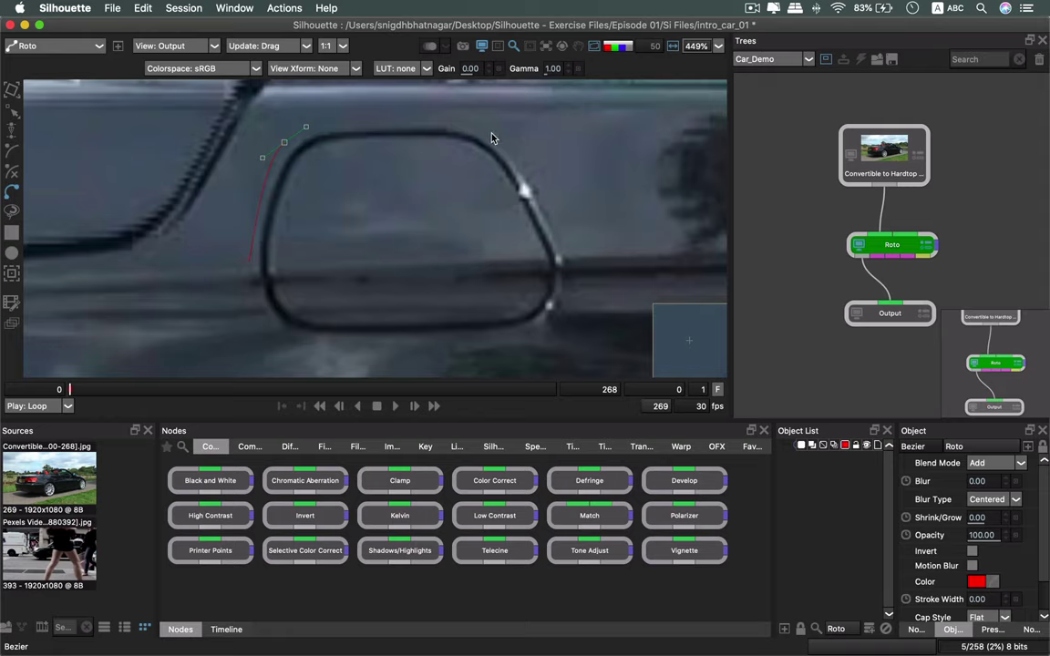
{"action": "mouse_move", "coordinate": [492, 138]}
{"action": "left_mouse_down"}
{"action": "mouse_move", "coordinate": [566, 163]}
{"action": "mouse_move", "coordinate": [549, 152]}
{"action": "left_mouse_up"}
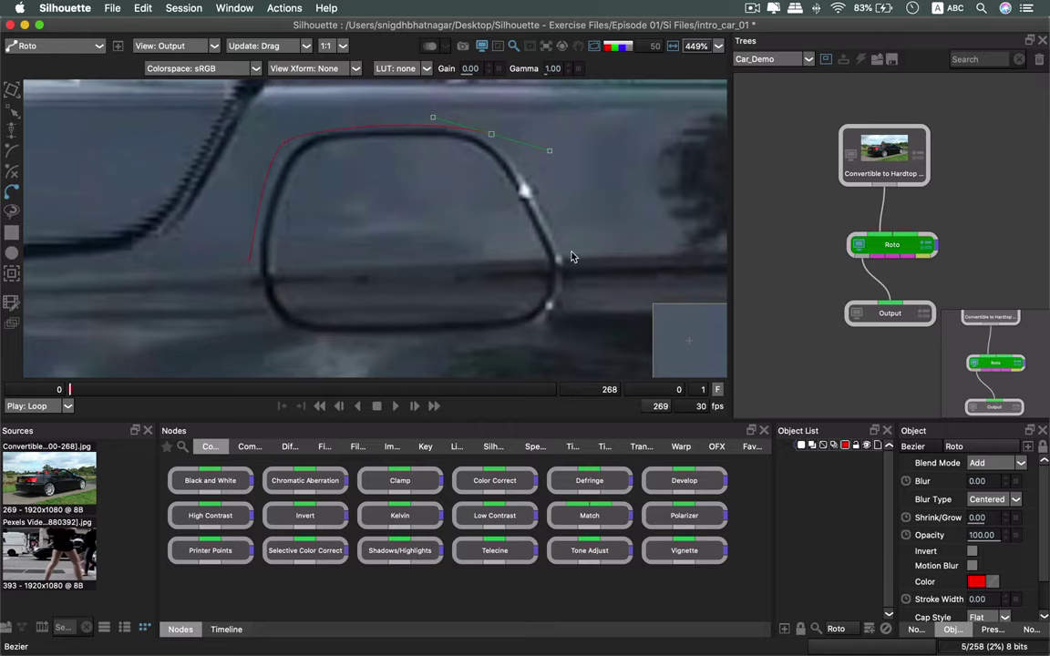
{"action": "key", "text": "BackSpace"}
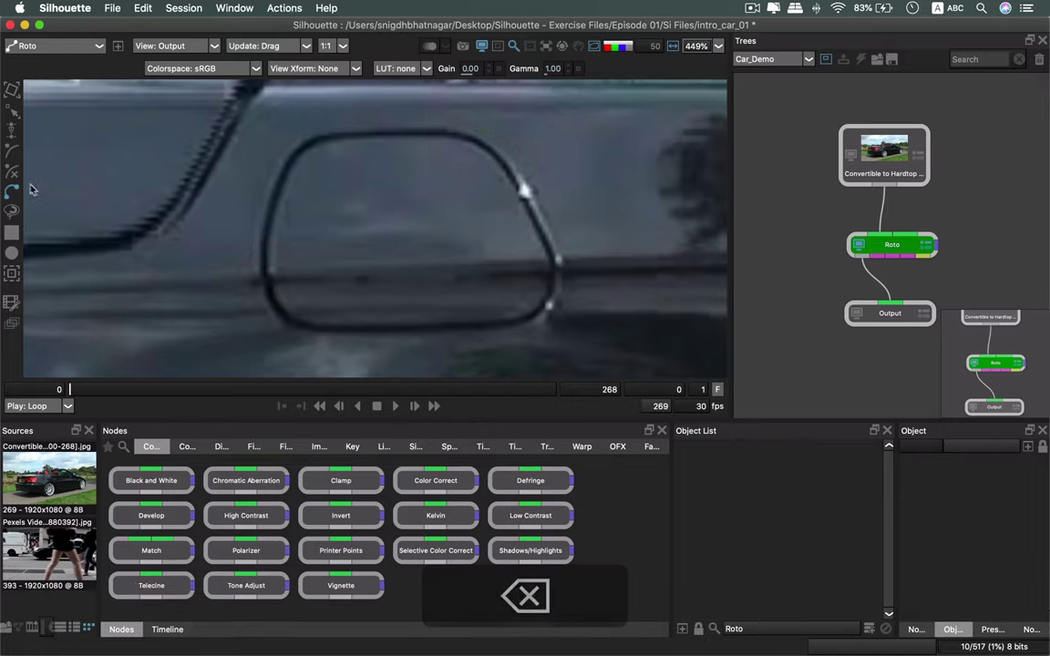
Draw a closed six-point Bezier shape just outside the outline of the fuel flap.
{"action": "left_click", "coordinate": [240, 249]}
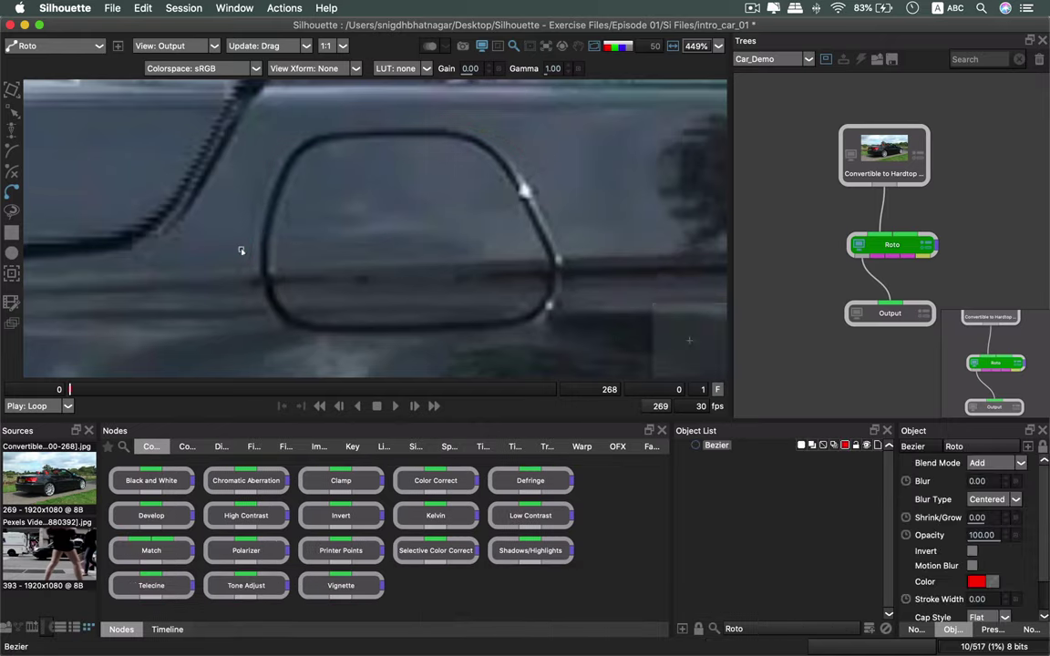
{"action": "left_click", "coordinate": [281, 140]}
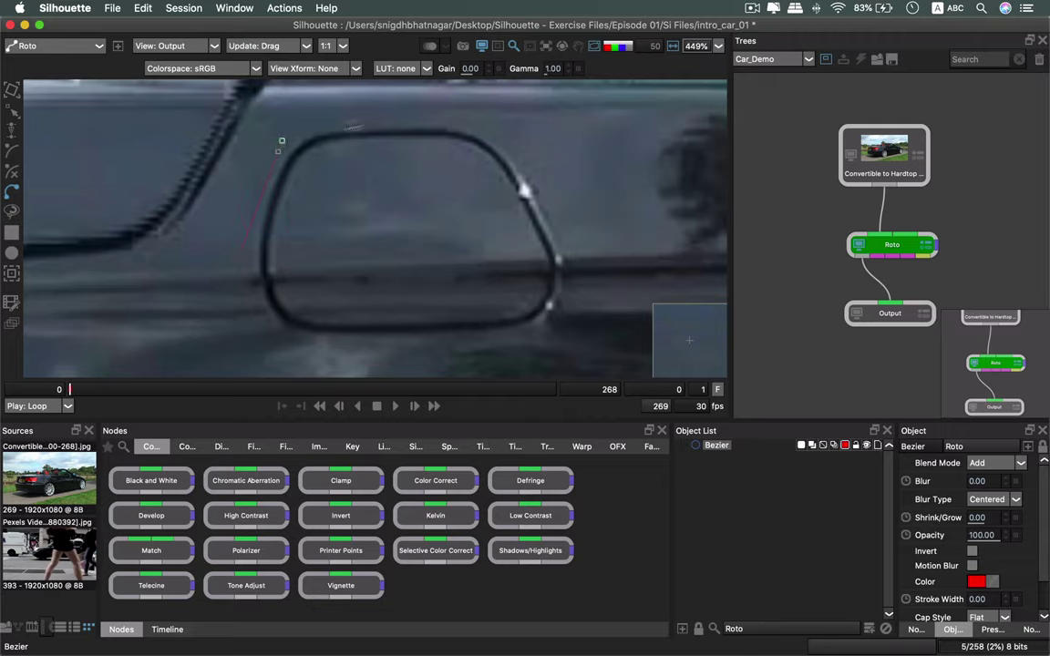
{"action": "left_click_drag", "start_coordinate": [485, 127], "coordinate": [490, 128]}
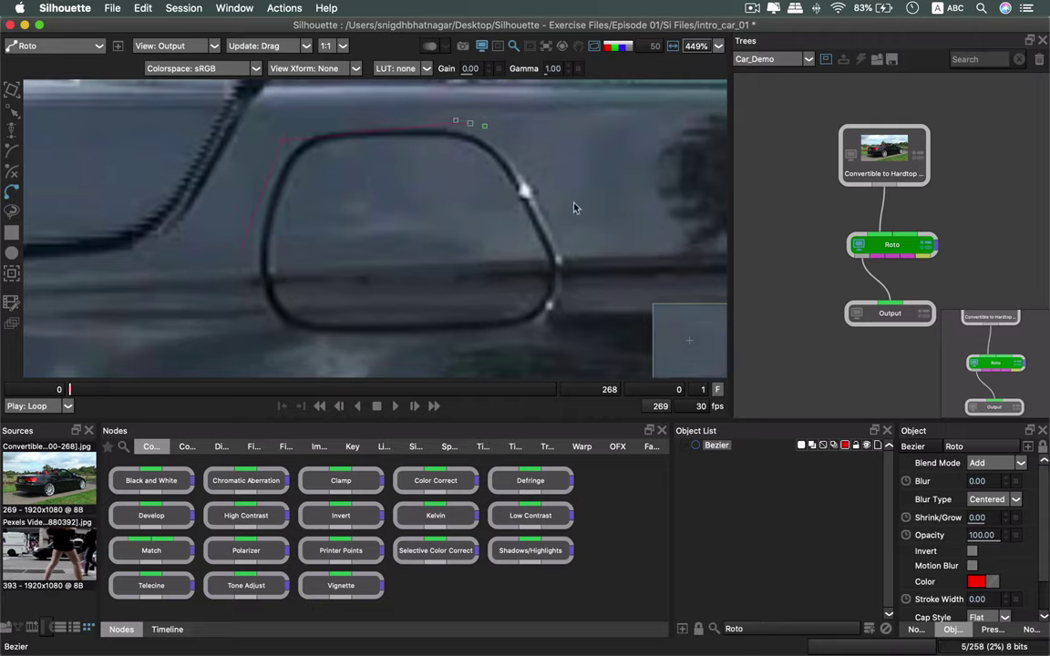
{"action": "left_click_drag", "start_coordinate": [584, 253], "coordinate": [594, 272]}
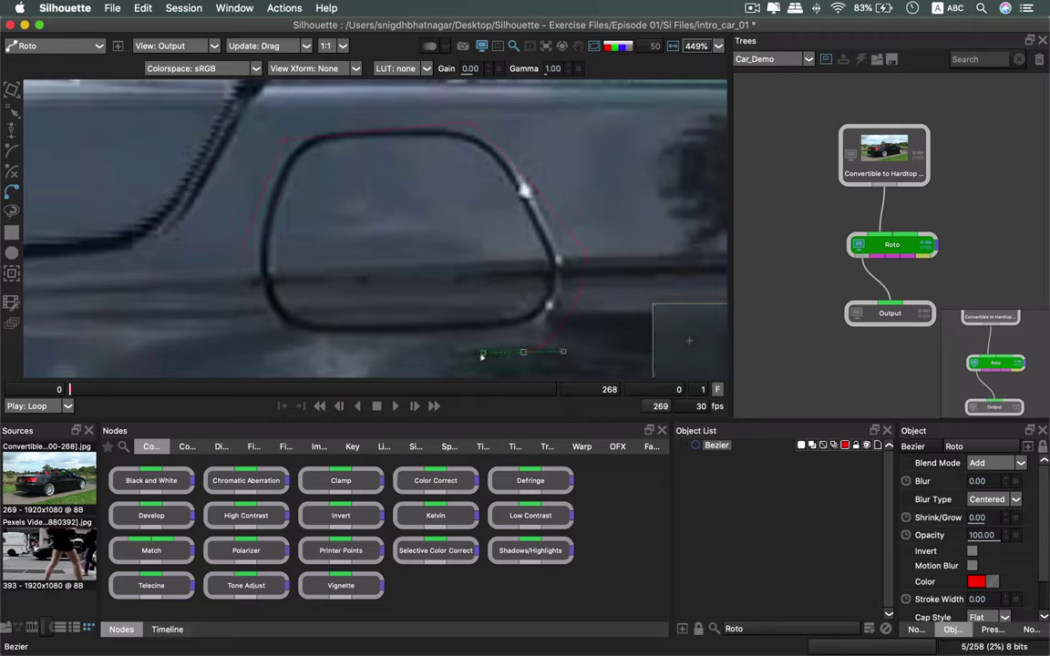
{"action": "left_click_drag", "start_coordinate": [257, 336], "coordinate": [253, 321]}
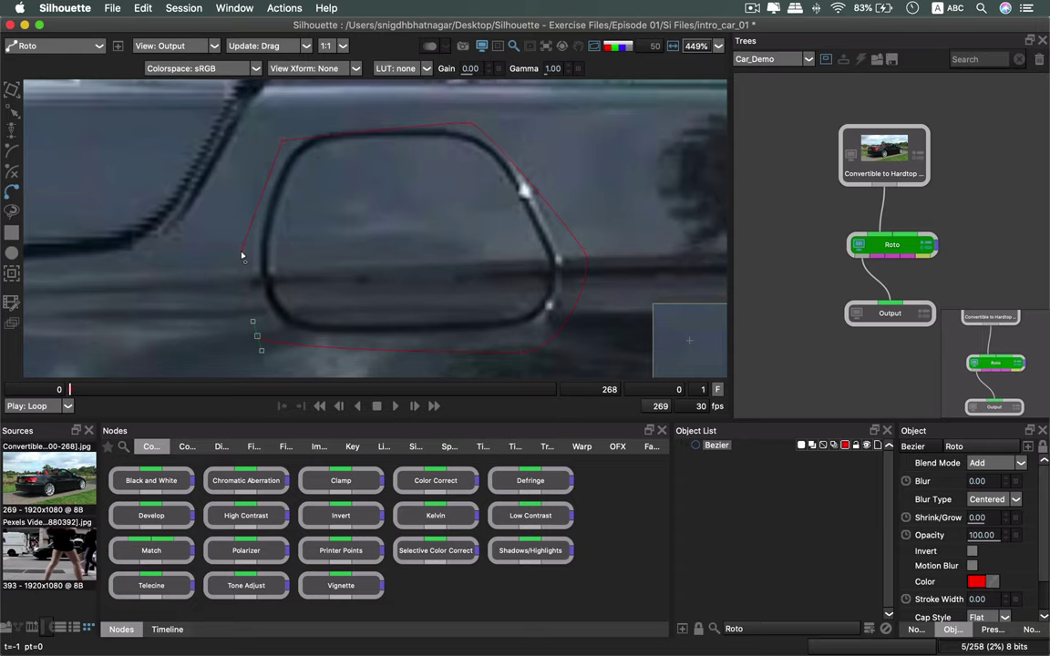
{"action": "left_click", "coordinate": [243, 258]}
Pull a feather edge outward from the shape's rear-side point and preview it as a colour overlay and as an alpha matte.
{"action": "left_click", "coordinate": [242, 255]}
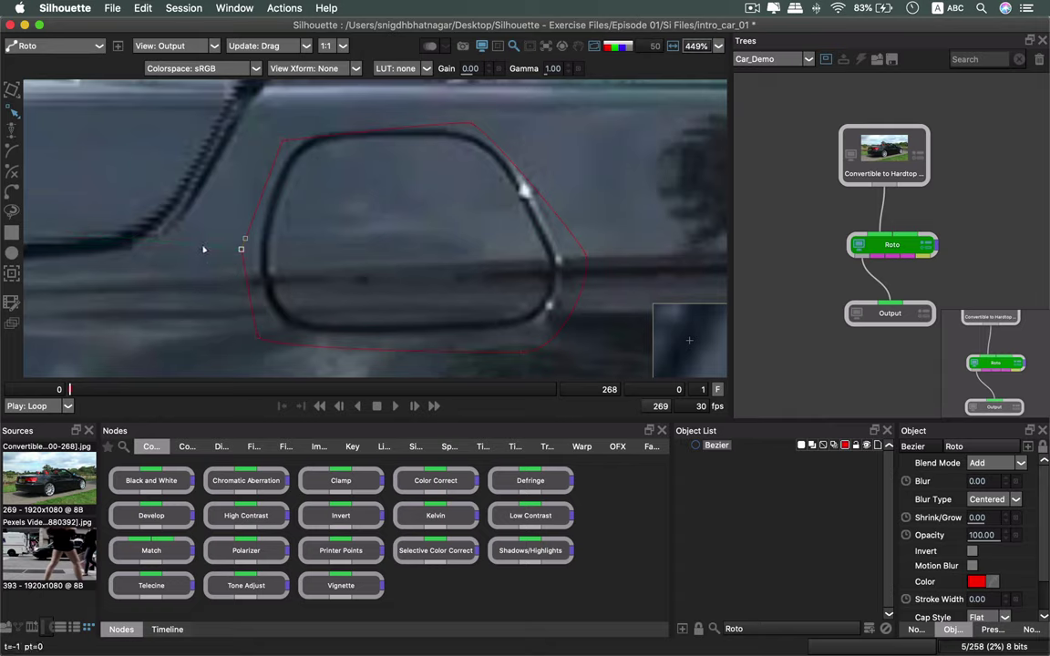
{"action": "left_click_drag", "start_coordinate": [202, 247], "coordinate": [172, 241]}
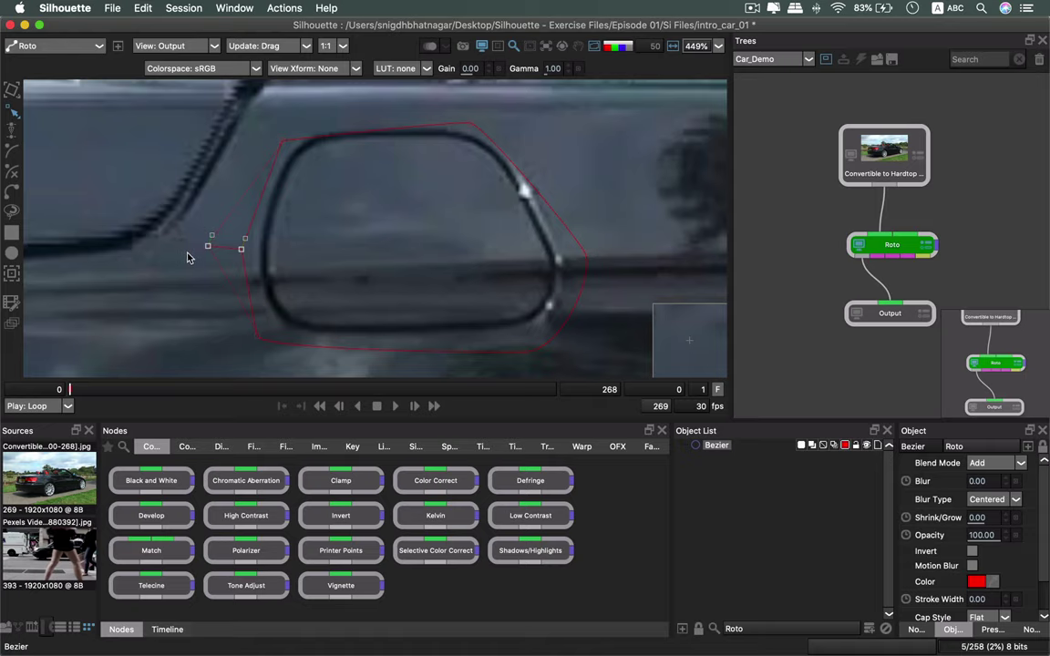
{"action": "key", "text": "s"}
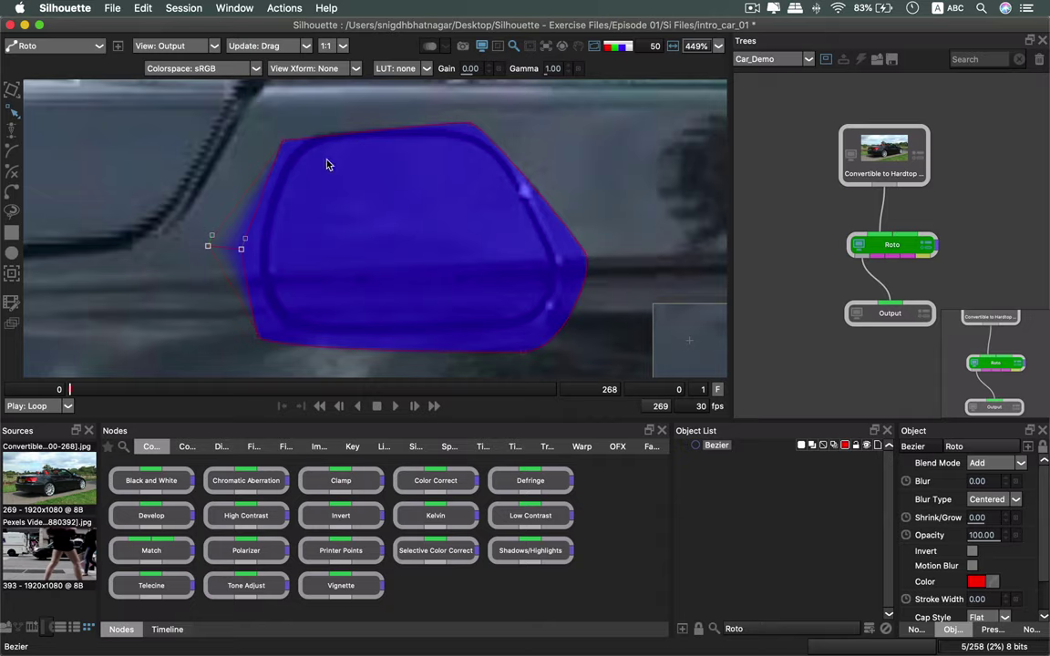
{"action": "key", "text": "x"}
{"action": "key", "text": "a"}
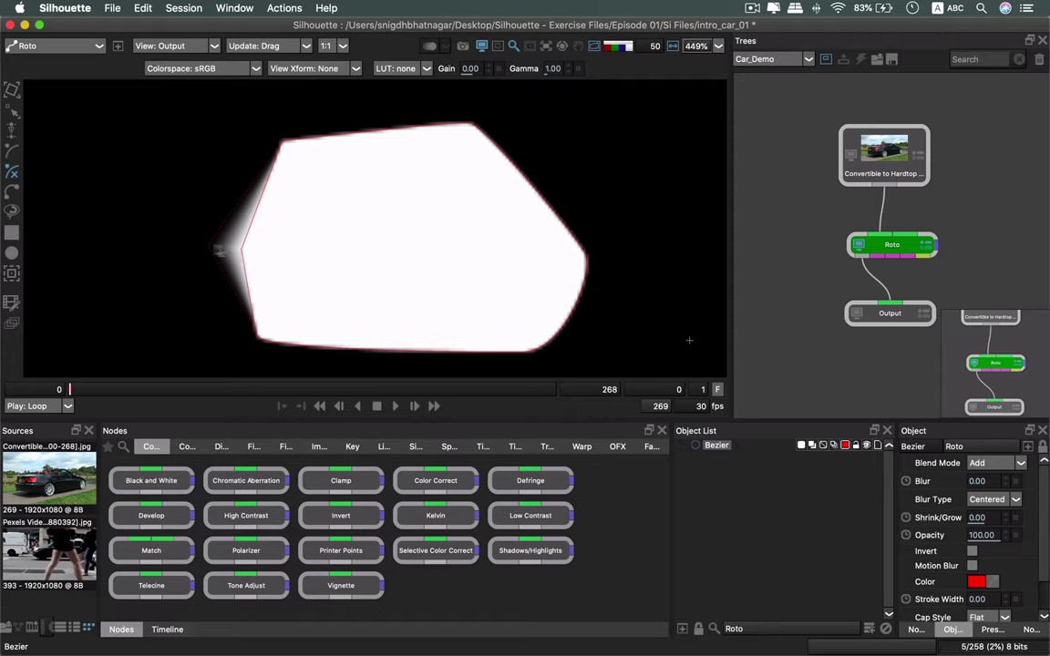
Undo the stray X-Spline point and the single-point feather, and return the viewer to the plain image.
{"action": "left_click", "coordinate": [187, 246]}
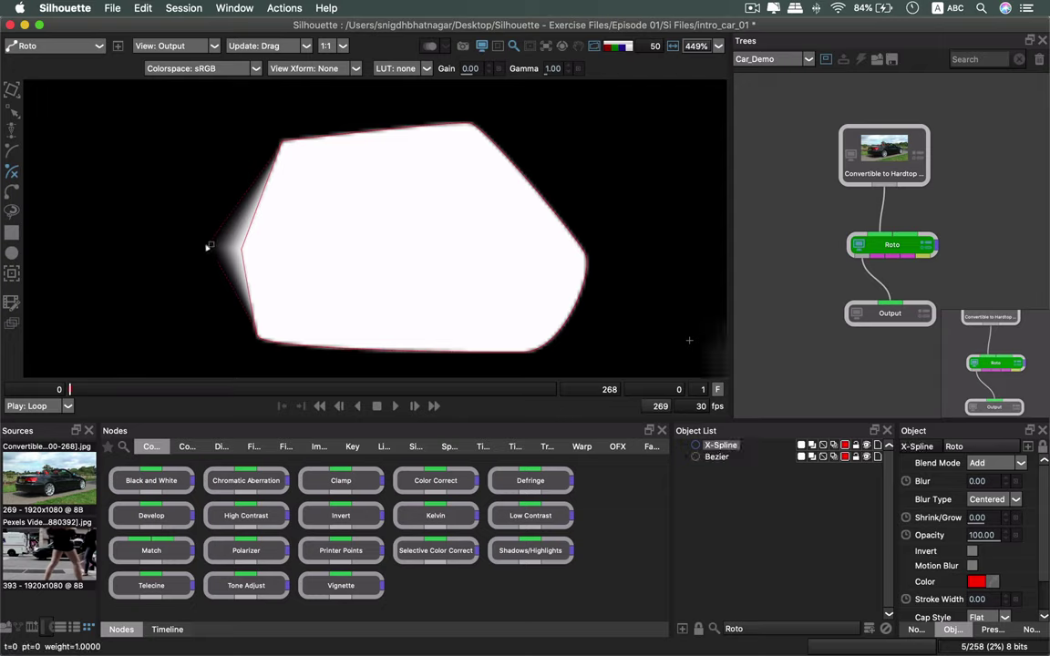
{"action": "key", "text": "super+z"}
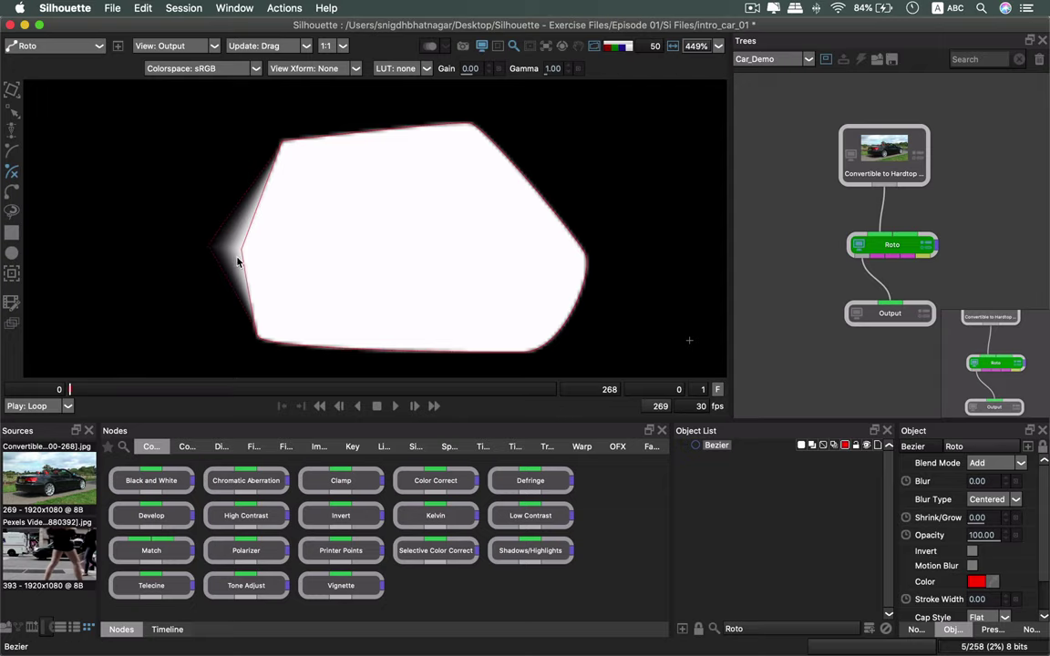
{"action": "key", "text": "a"}
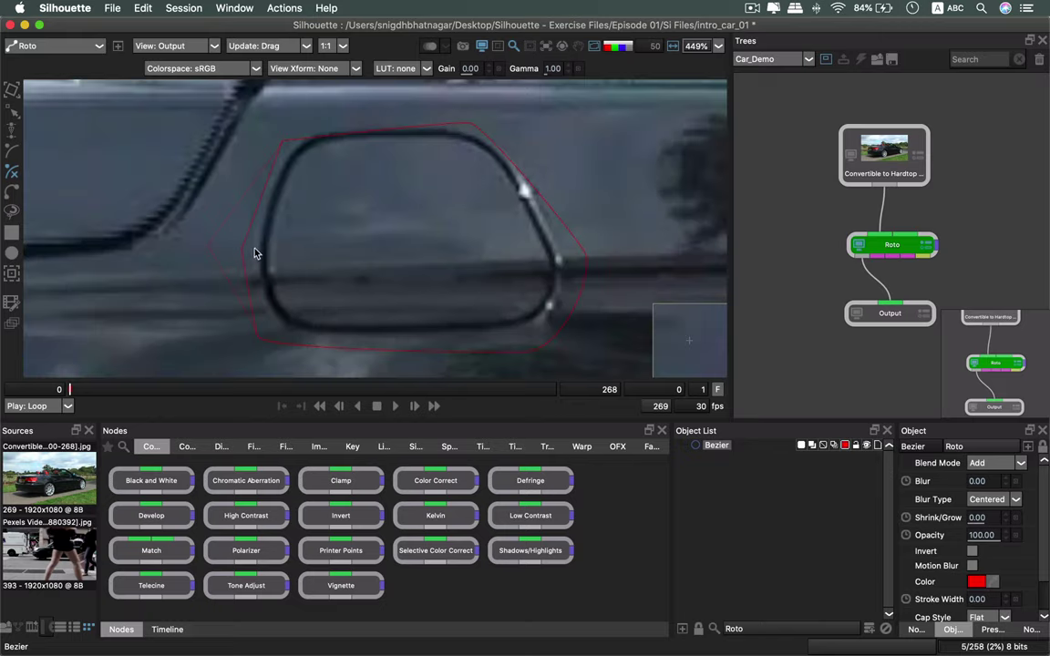
{"action": "key", "text": "super+z"}
Try pulling feather edges outward one at a time from the three points on the shape's rear side, and undo those adjustments.
{"action": "left_click", "coordinate": [12, 89]}
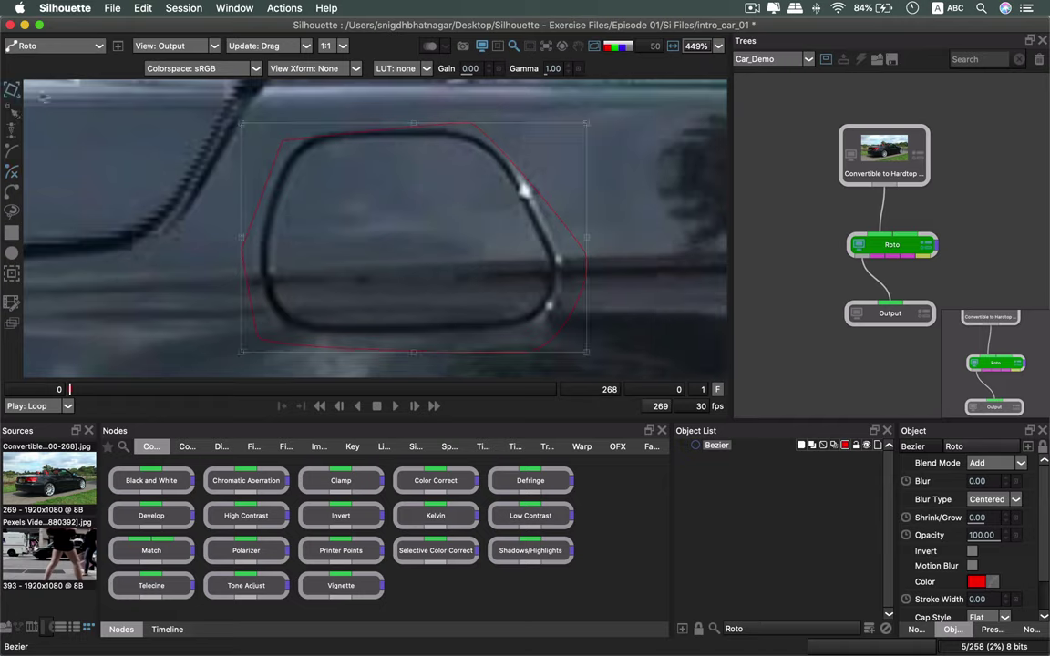
{"action": "left_click", "coordinate": [13, 111]}
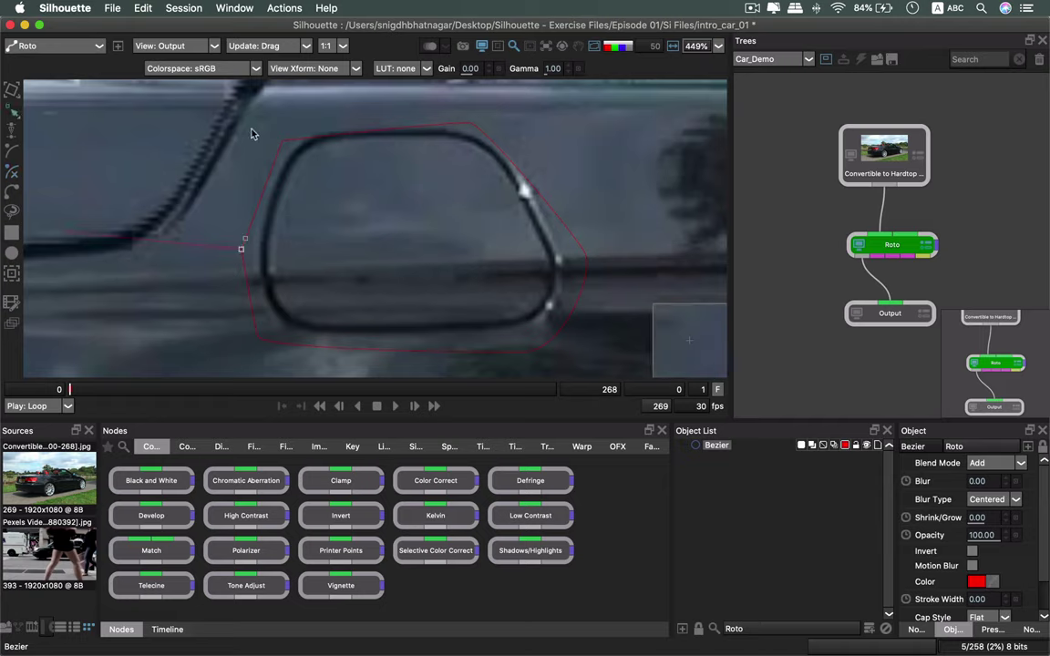
{"action": "left_click", "coordinate": [278, 144]}
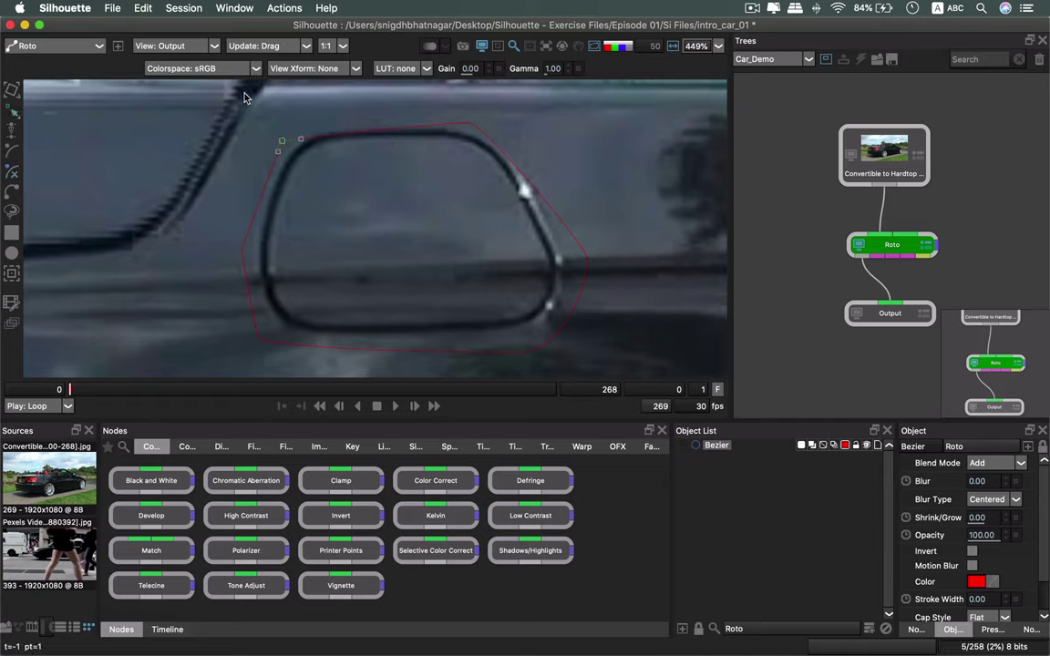
{"action": "left_click_drag", "start_coordinate": [234, 83], "coordinate": [228, 73]}
{"action": "left_click_drag", "start_coordinate": [239, 249], "coordinate": [191, 245]}
{"action": "left_click", "coordinate": [257, 338]}
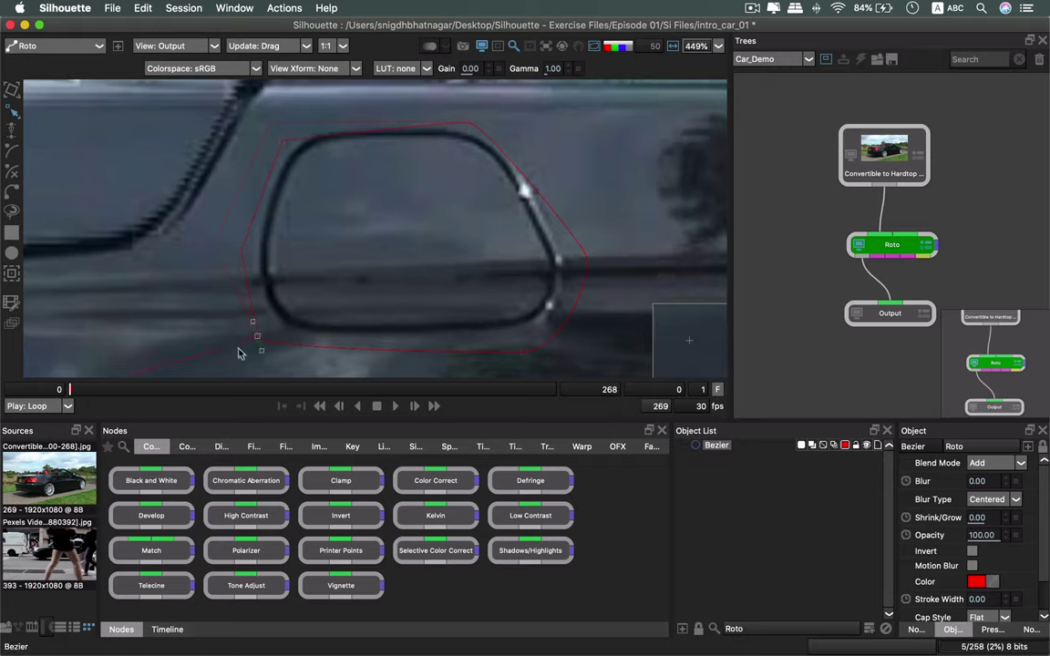
{"action": "left_click_drag", "start_coordinate": [226, 347], "coordinate": [205, 356]}
{"action": "left_click", "coordinate": [206, 106]}
{"action": "key", "text": "super+z"}
{"action": "key", "text": "super+z"}
{"action": "key", "text": "super+z"}
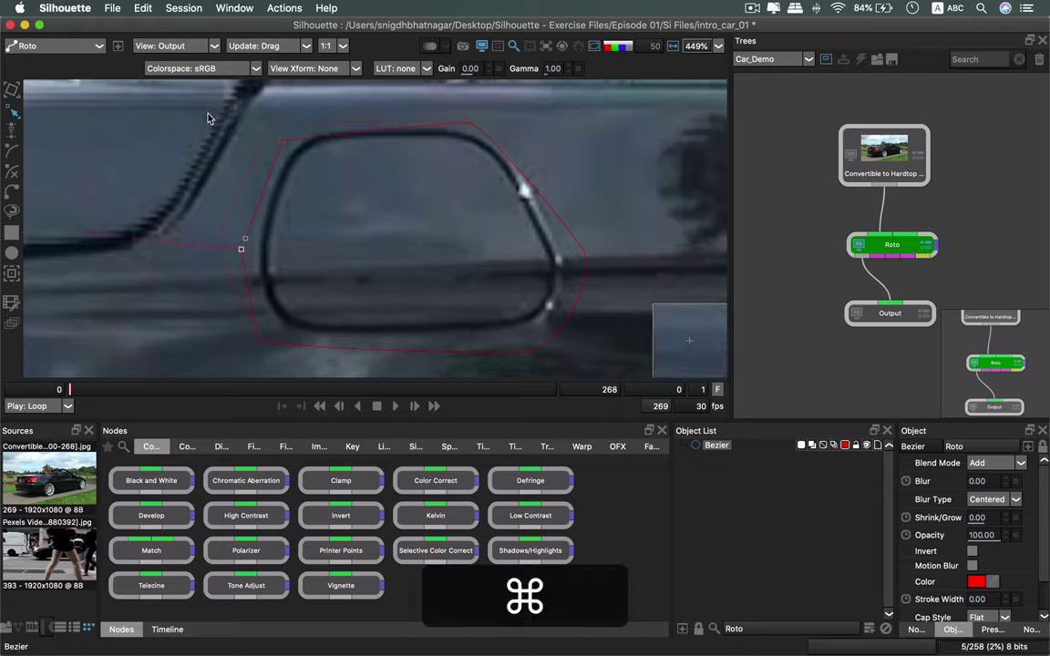
Select all points of the fuel flap shape and pull a feather edge outward around the whole outline at once.
{"action": "left_click_drag", "start_coordinate": [170, 117], "coordinate": [614, 381]}
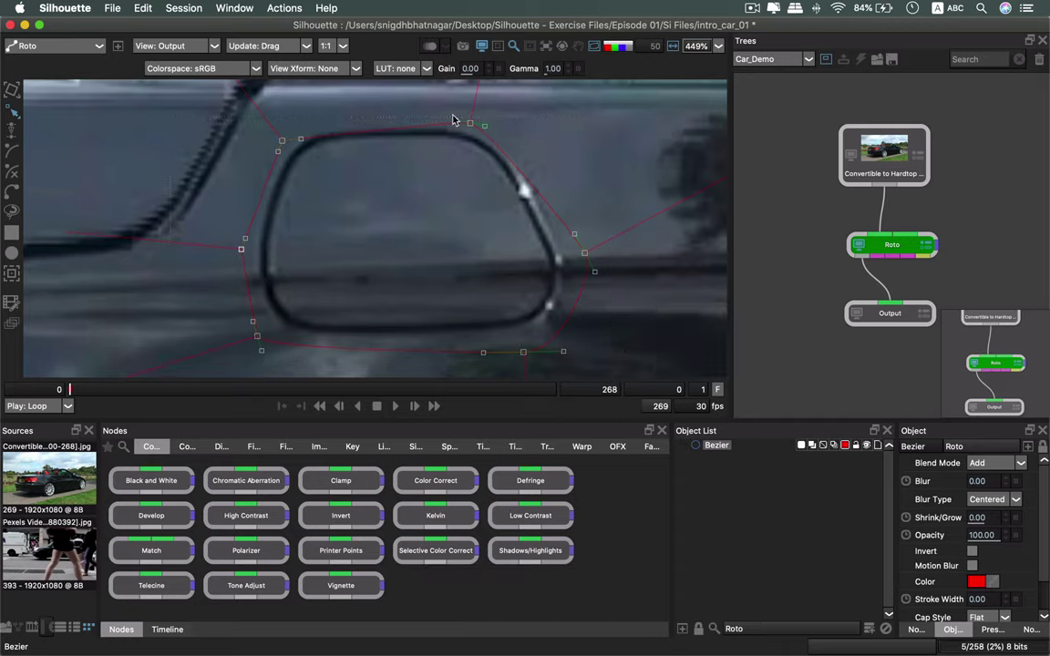
{"action": "left_click_drag", "start_coordinate": [469, 128], "coordinate": [471, 122]}
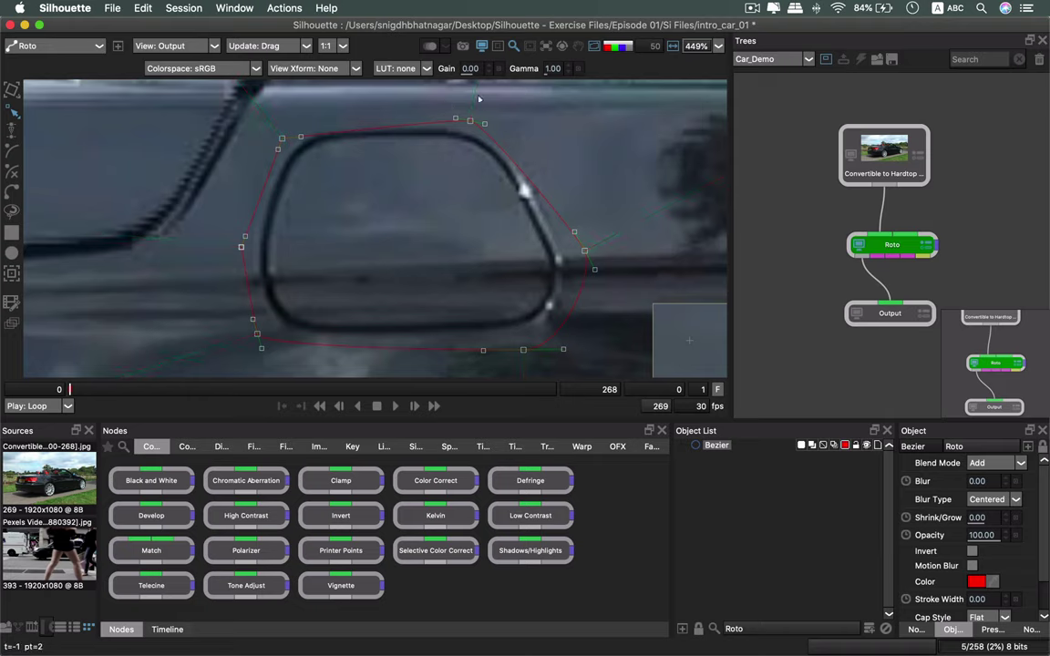
{"action": "left_click_drag", "start_coordinate": [476, 98], "coordinate": [487, 80]}
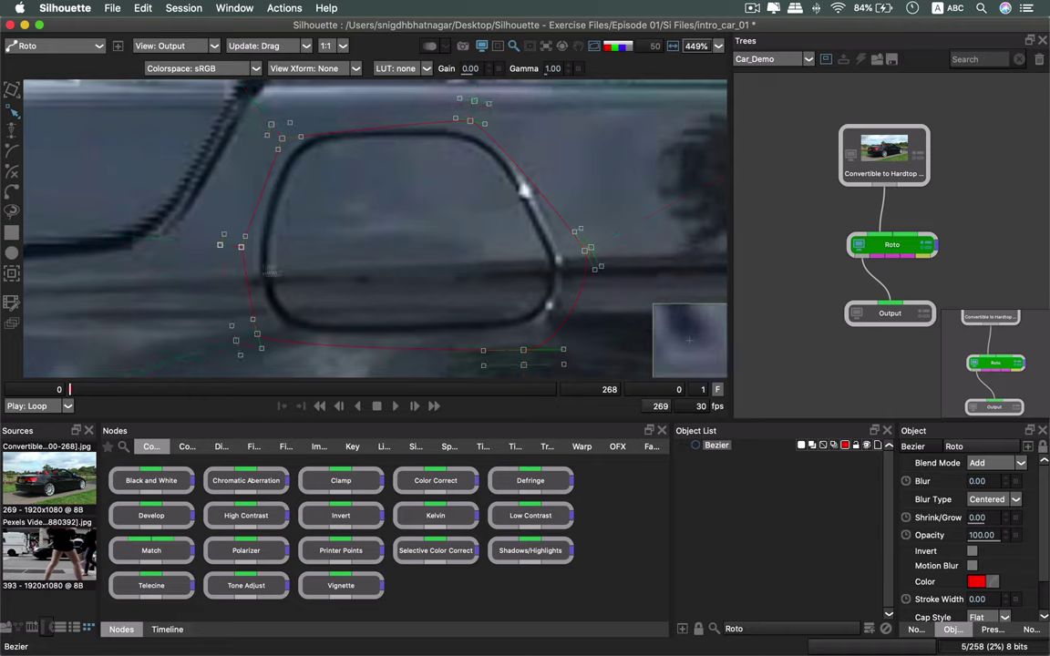
Check the feathered fuel flap shape as a colour overlay and as an alpha matte, and return to the plain image.
{"action": "key", "text": "a"}
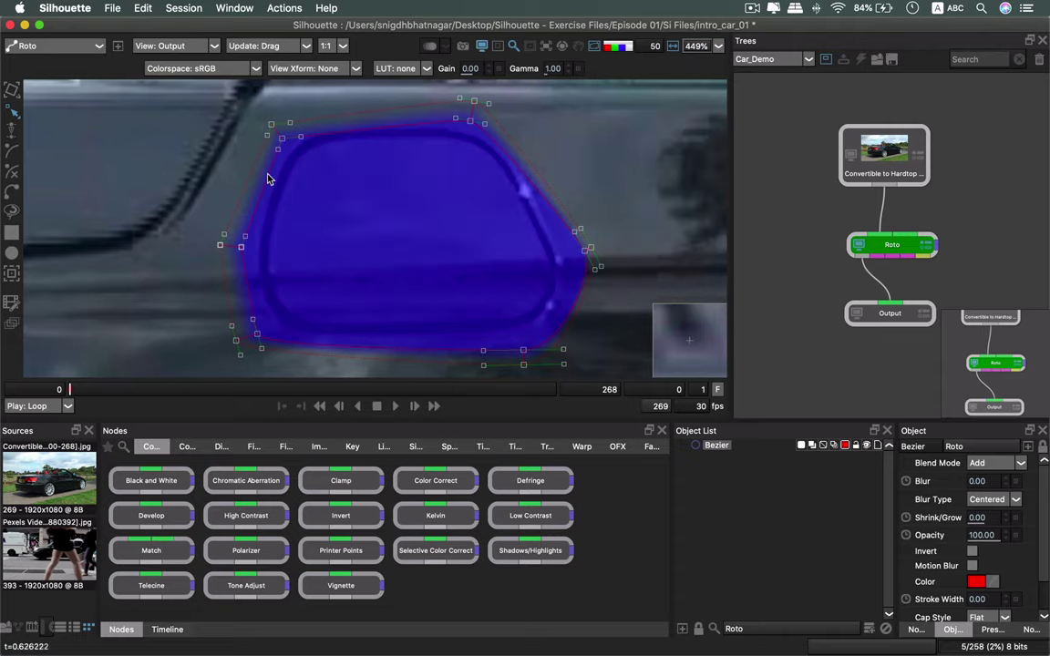
{"action": "key", "text": "a"}
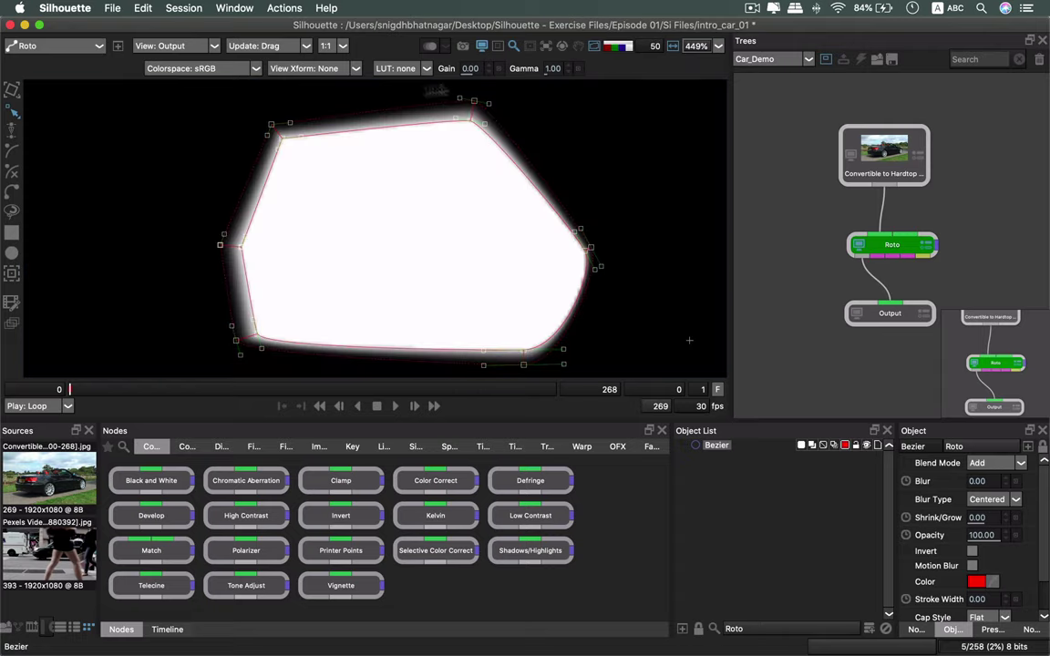
{"action": "key", "text": "a"}
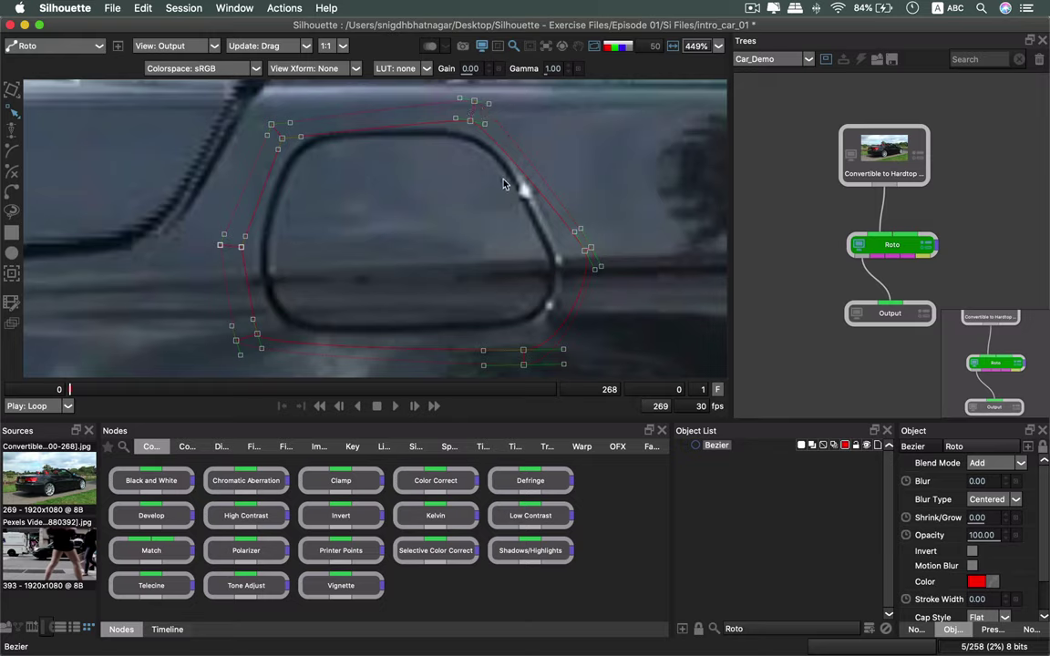
{"action": "key", "text": "shift"}
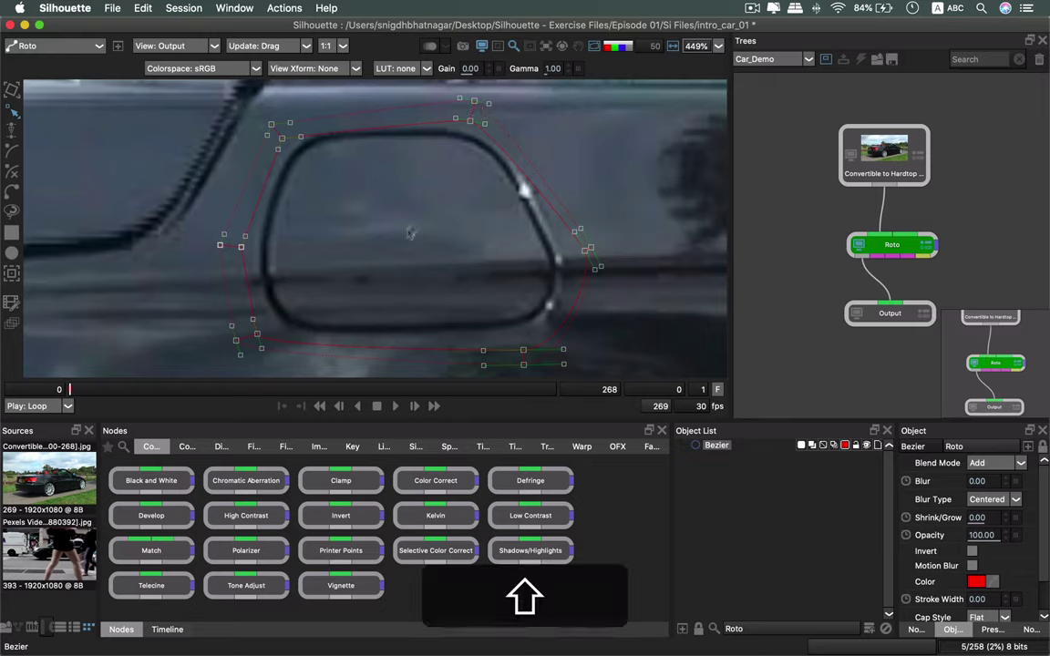
{"action": "scroll", "coordinate": [369, 275], "scroll_direction": "down", "scroll_amount": 1}
{"action": "scroll", "coordinate": [369, 275], "scroll_direction": "down", "scroll_amount": 5}
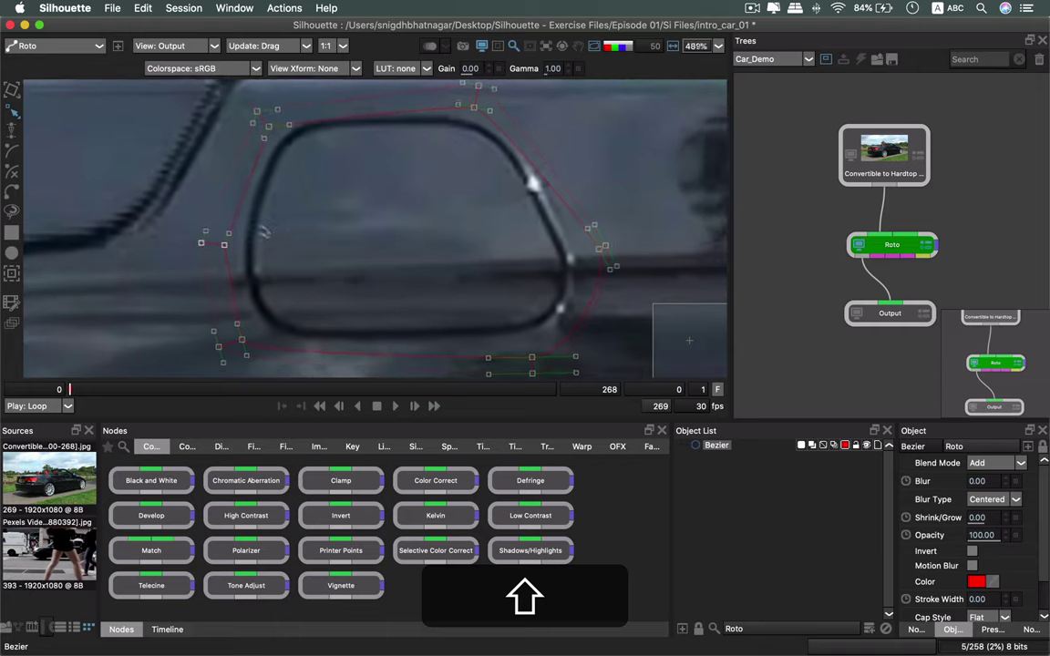
Delete the feathered Bezier shape around the fuel flap.
{"action": "left_click_drag", "start_coordinate": [370, 492], "coordinate": [371, 486]}
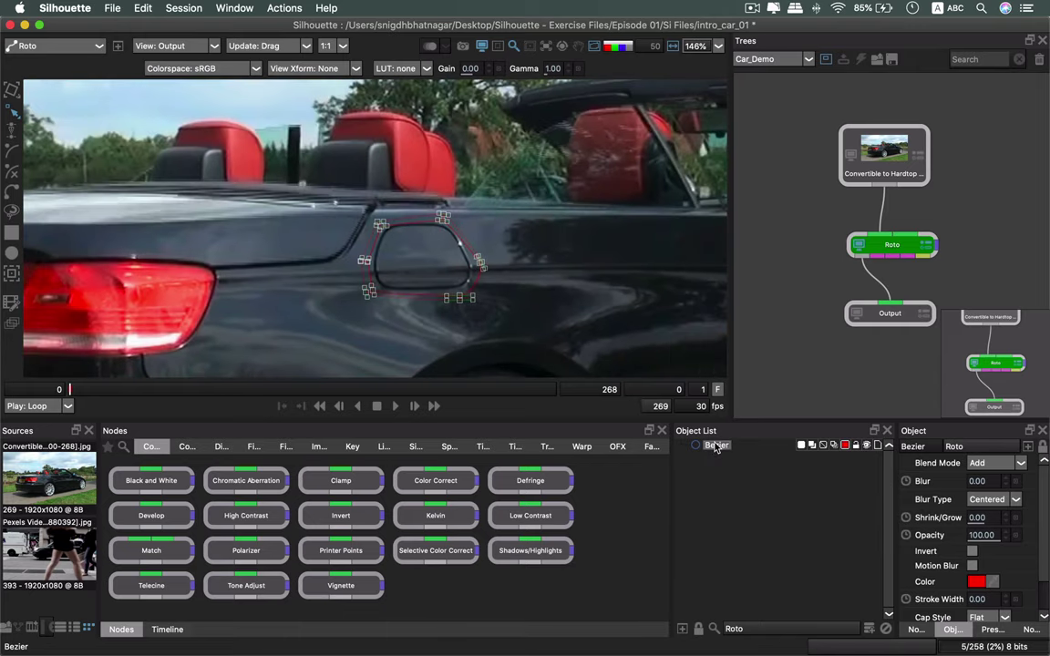
{"action": "key", "text": "BackSpace"}
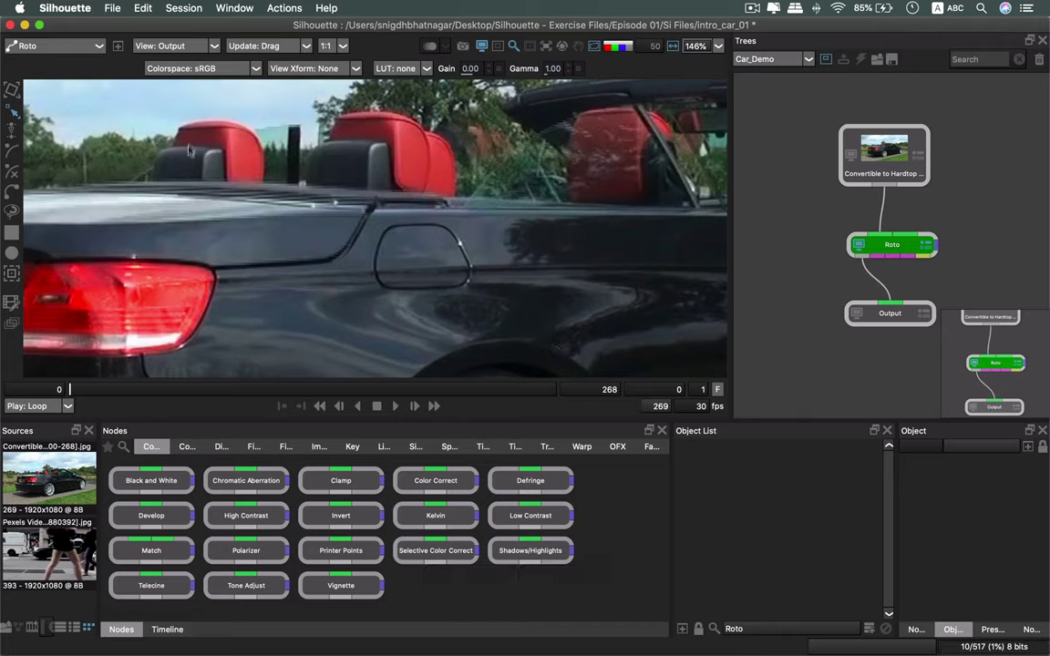
Switch to the standard workspace layout that shows the Timeline below the viewer, with the rear red headrest framed.
{"action": "scroll", "coordinate": [194, 135], "scroll_direction": "up", "scroll_amount": 2}
{"action": "left_click_drag", "start_coordinate": [232, 141], "coordinate": [387, 233]}
{"action": "scroll", "coordinate": [302, 312], "scroll_direction": "up", "scroll_amount": 3}
{"action": "scroll", "coordinate": [342, 263], "scroll_direction": "up", "scroll_amount": 1}
{"action": "scroll", "coordinate": [388, 234], "scroll_direction": "up", "scroll_amount": 1}
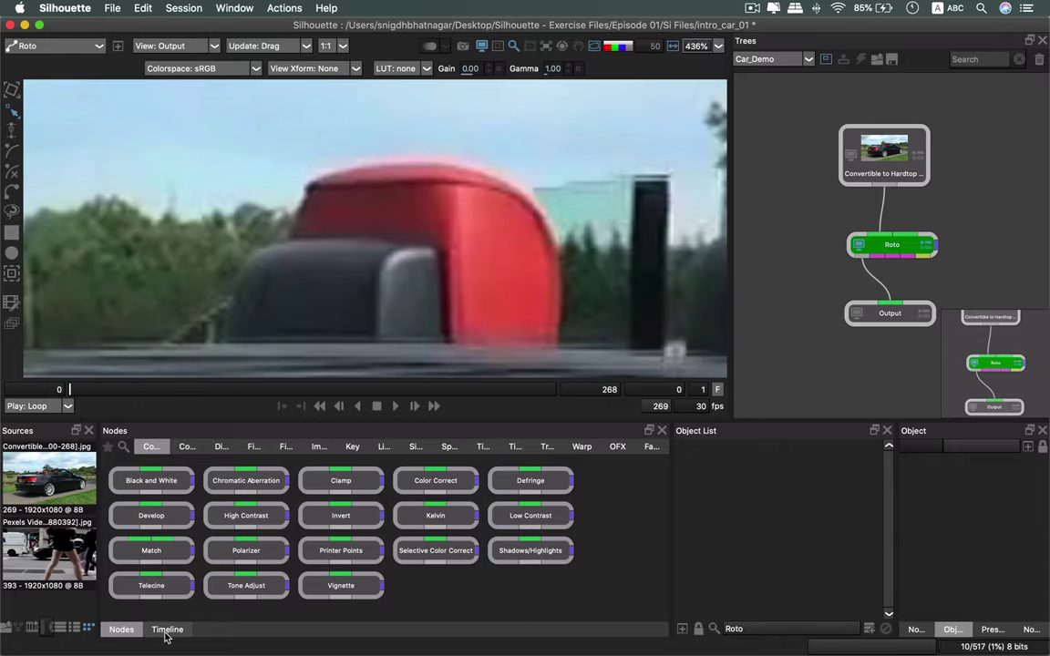
{"action": "key", "text": "F2"}
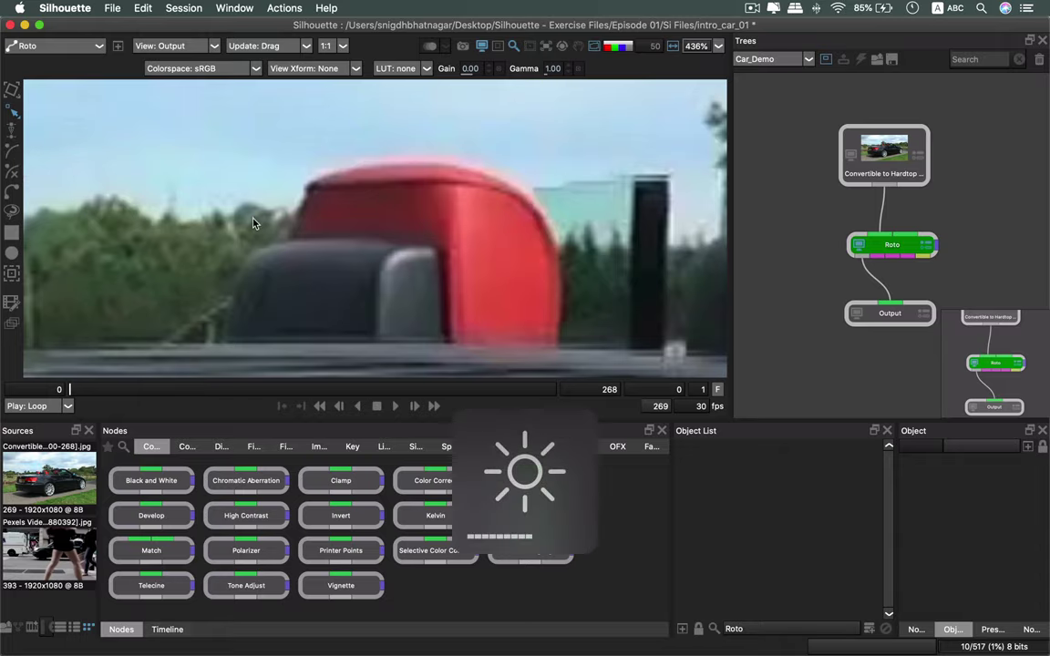
{"action": "key", "text": "F1"}
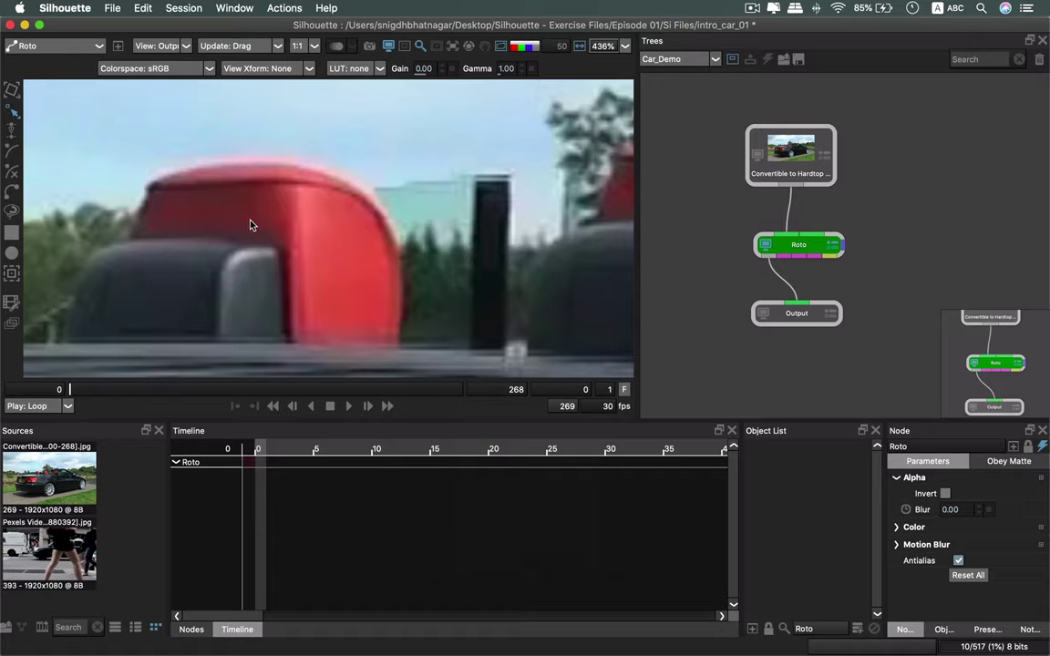
Draw a rough, closed six-point Bezier shape around the upper part of the rear red headrest.
{"action": "left_click", "coordinate": [13, 193]}
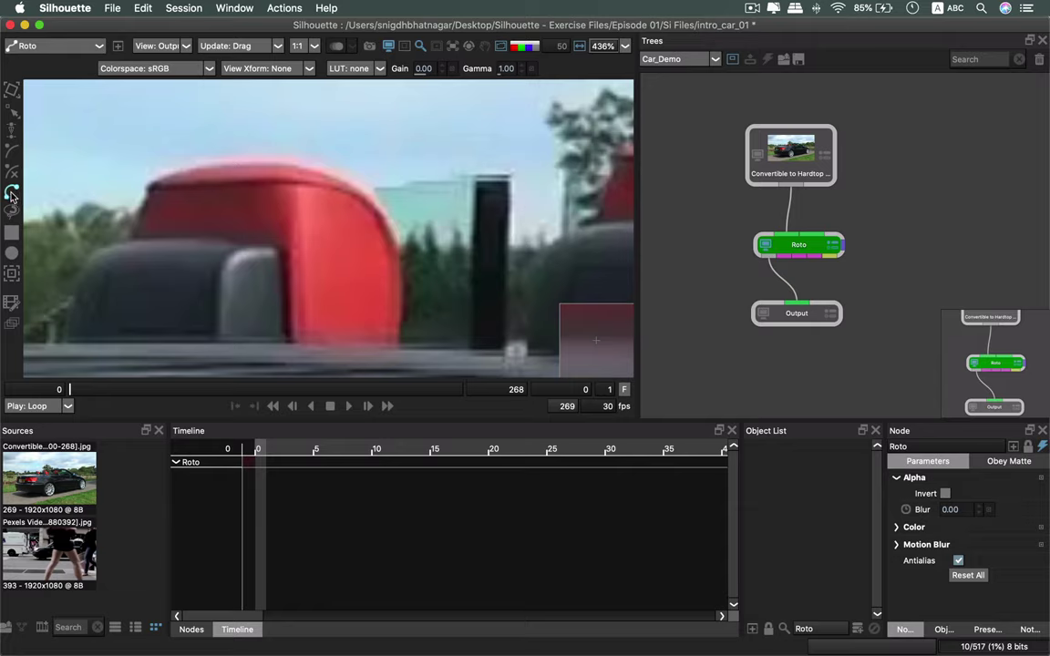
{"action": "left_click", "coordinate": [128, 239]}
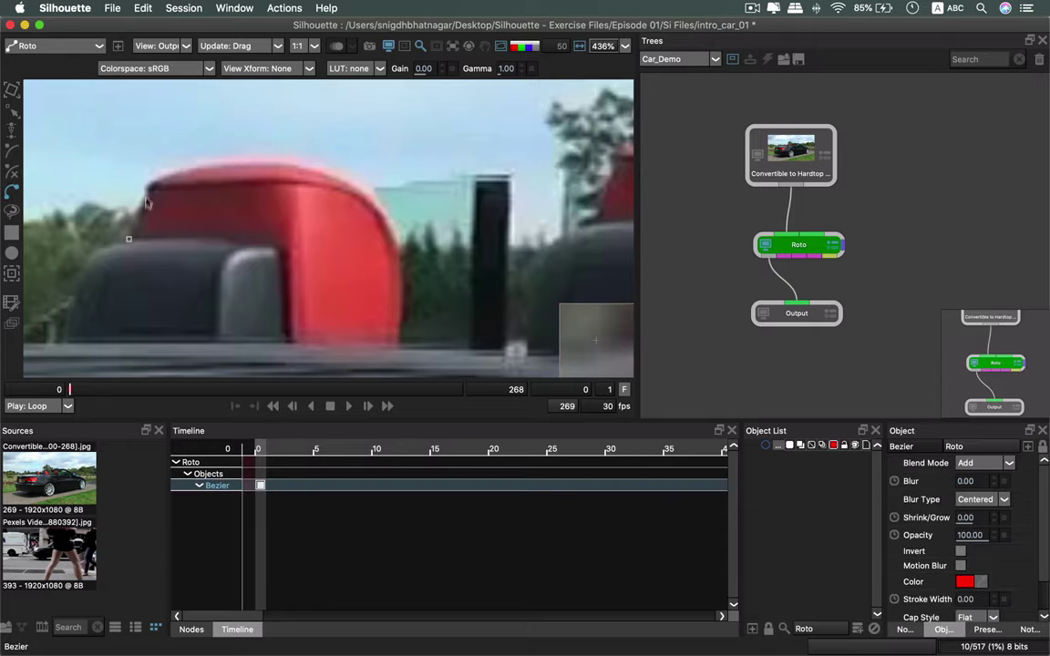
{"action": "left_click", "coordinate": [296, 167]}
{"action": "left_click", "coordinate": [353, 187]}
{"action": "left_click", "coordinate": [347, 253]}
{"action": "left_click", "coordinate": [157, 245]}
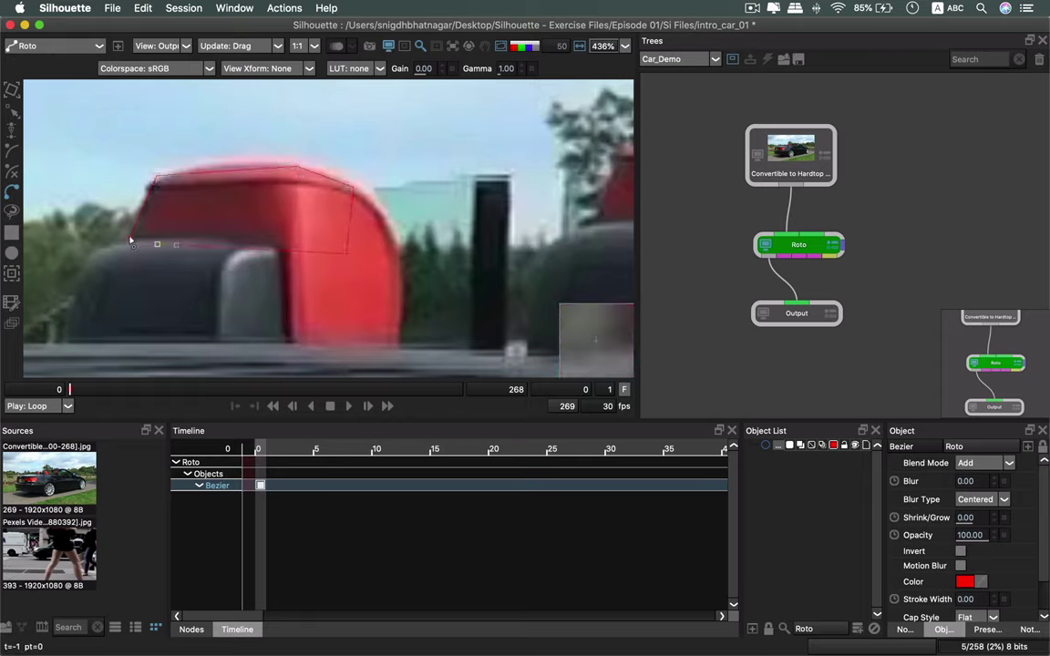
{"action": "left_click", "coordinate": [130, 241]}
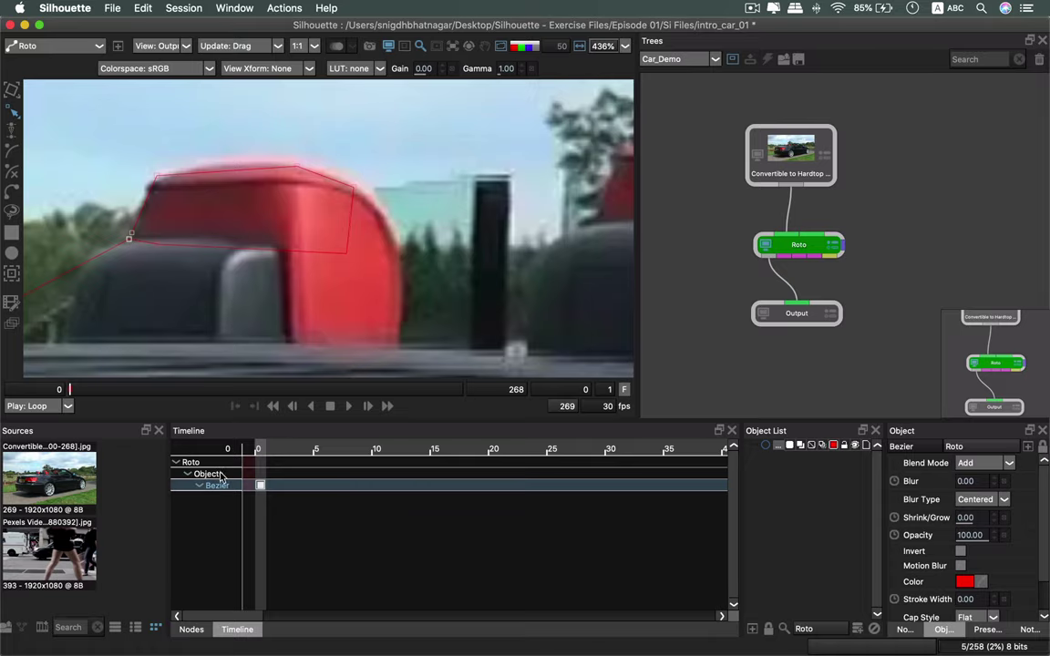
Compare the standard layout with the one that places the Object List below Trees, switching back and forth between them.
{"action": "key", "text": "F2"}
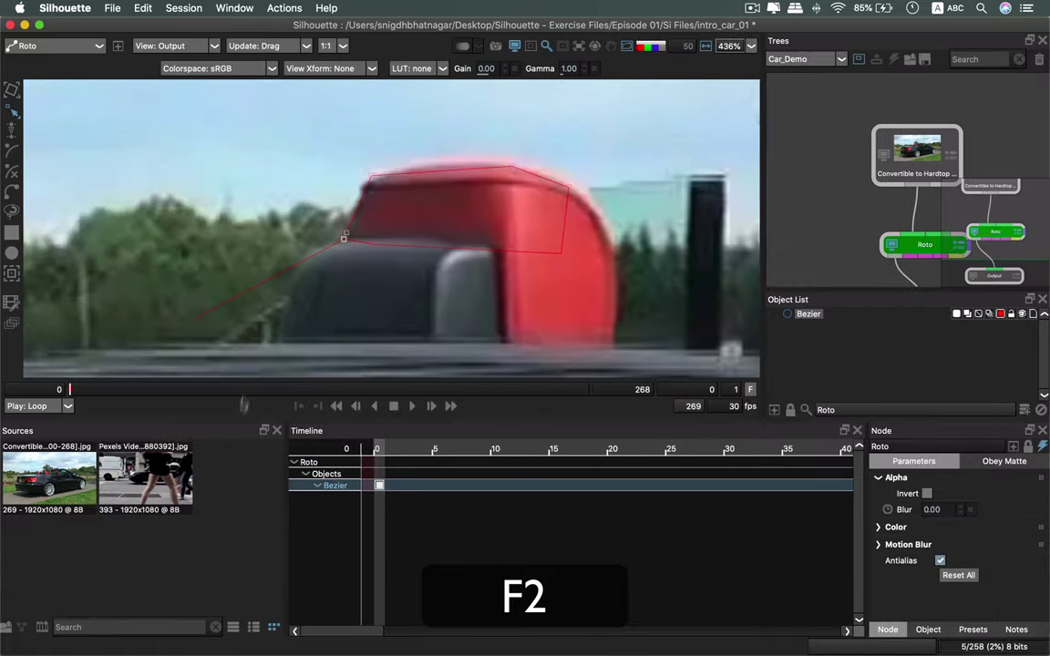
{"action": "key", "text": "F2"}
{"action": "key", "text": "F2"}
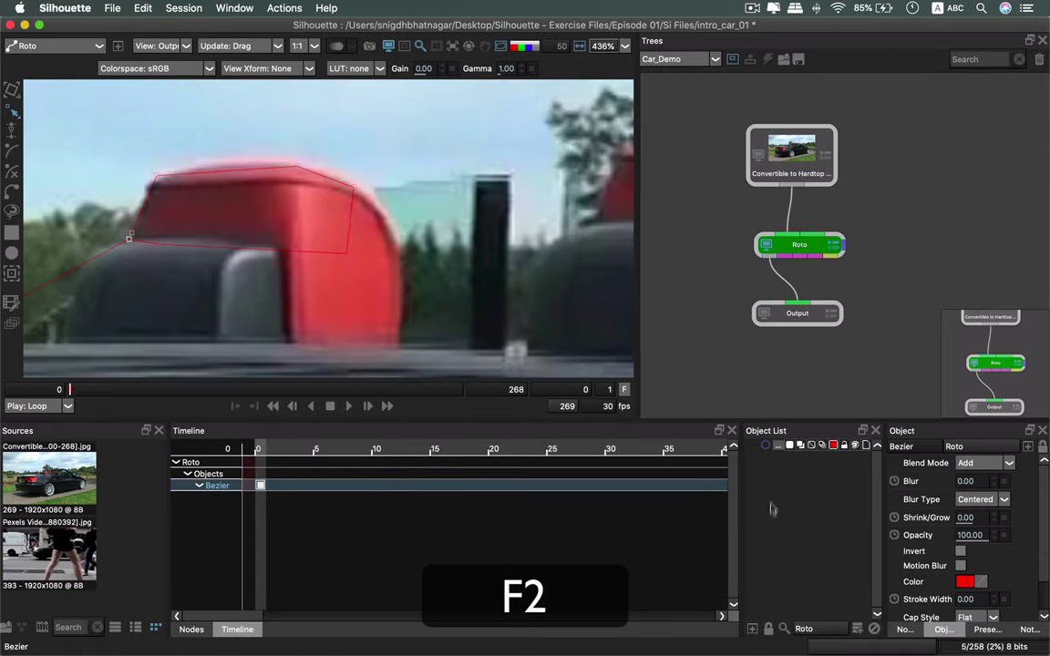
{"action": "key", "text": "F2"}
{"action": "key", "text": "F2"}
{"action": "key", "text": "F2"}
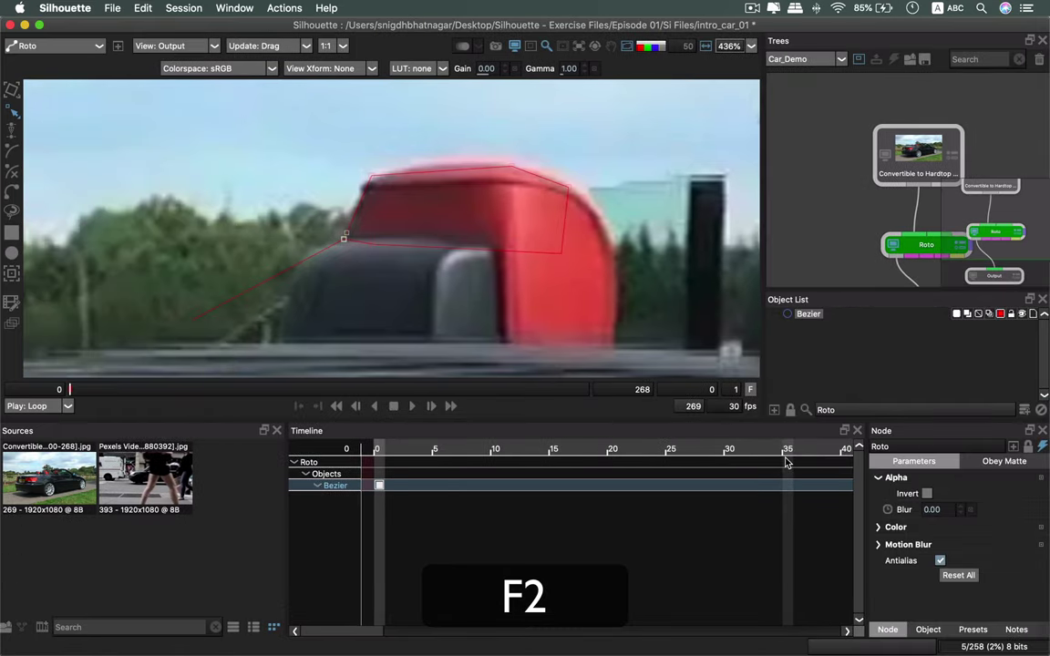
{"action": "key", "text": "F2"}
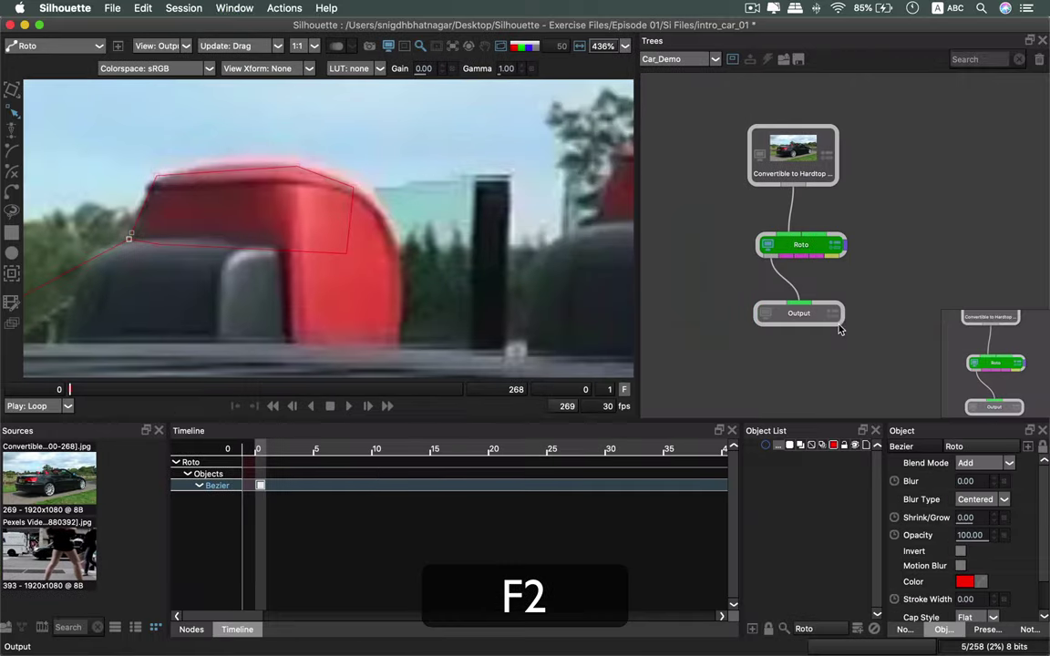
{"action": "key", "text": "F2"}
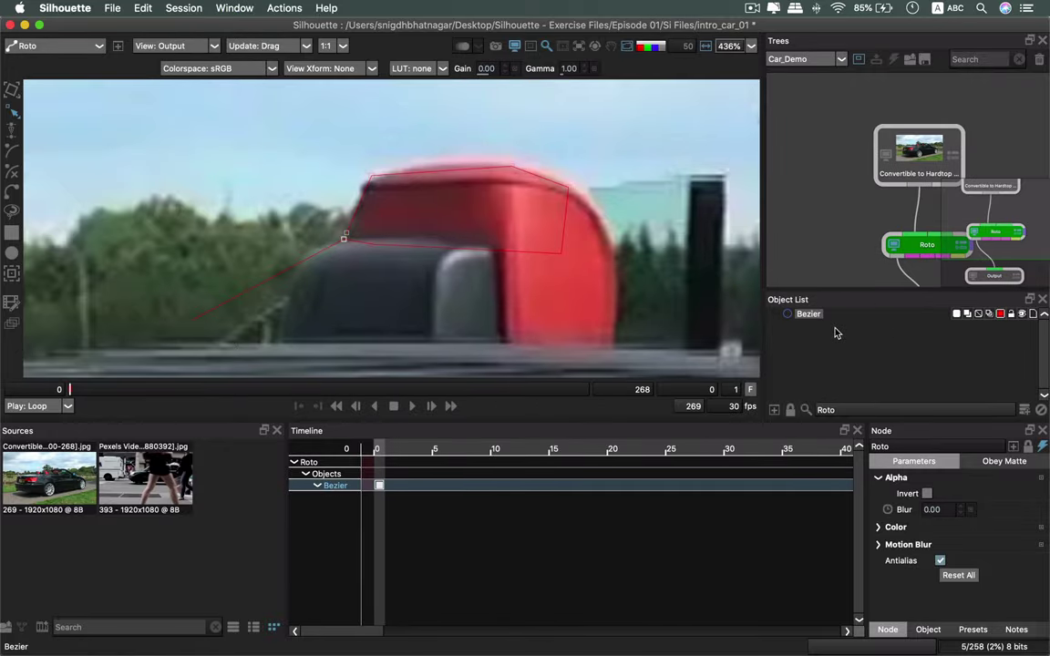
{"action": "key", "text": "F2"}
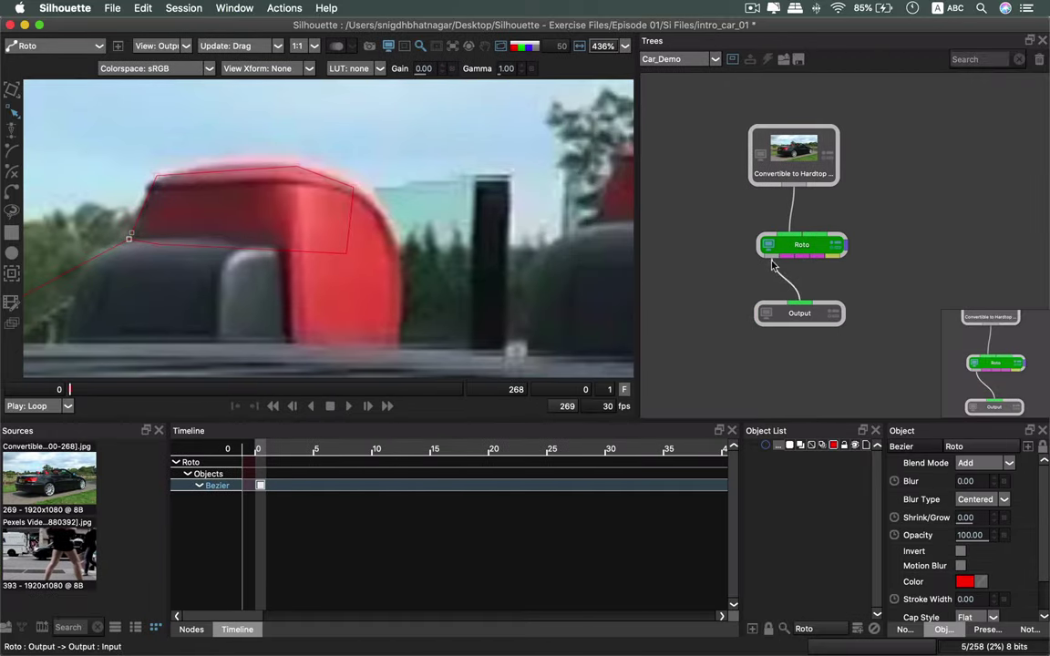
Check the layout that shows only the viewer and return to the standard layout.
{"action": "key", "text": "F3"}
{"action": "key", "text": "F3"}
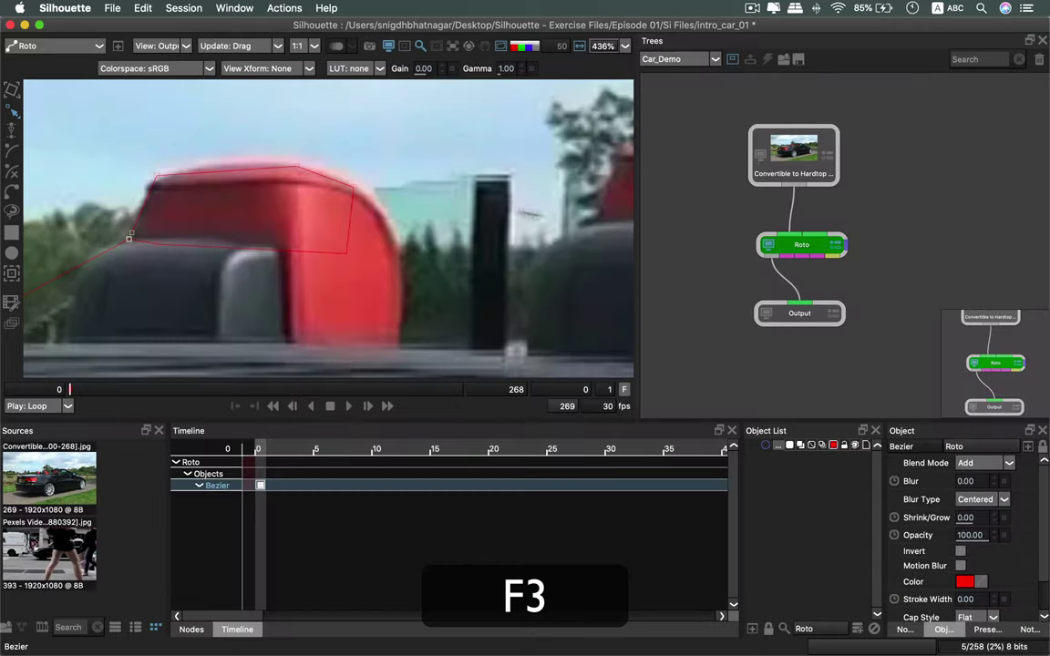
{"action": "key", "text": "F3"}
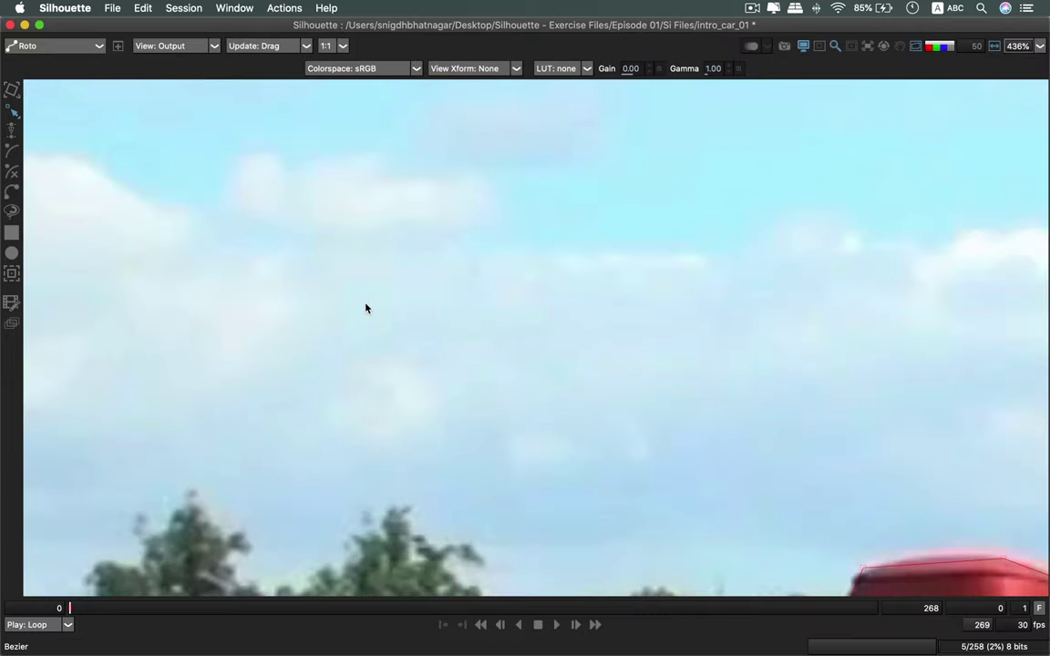
{"action": "key", "text": "F3"}
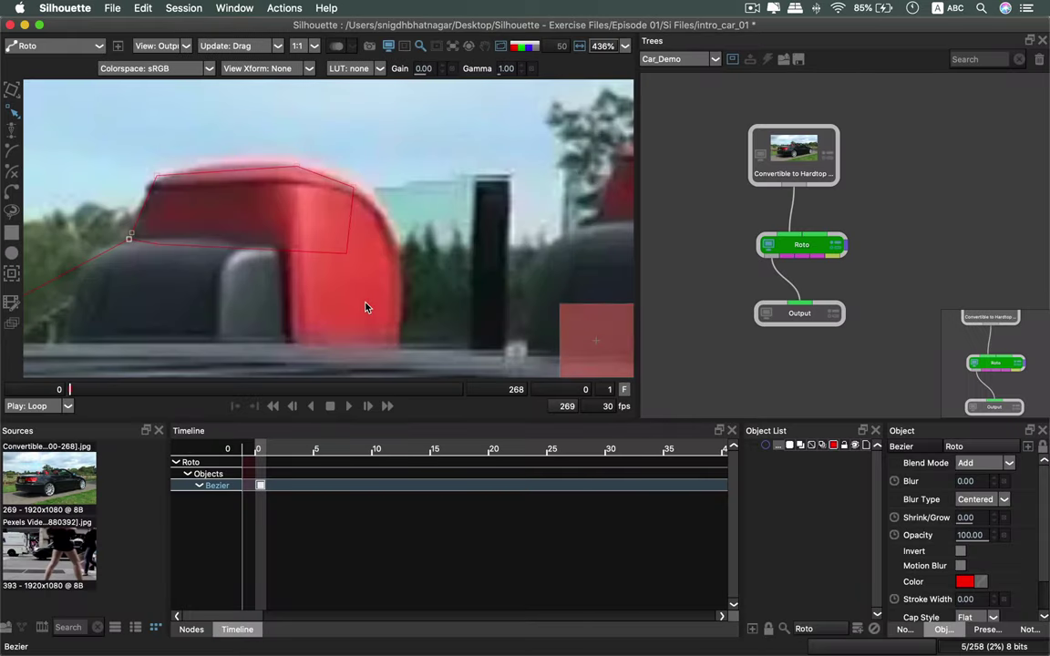
Look through the viewer-with-Timeline, viewer-with-Trees and full-screen Trees layouts, and return to the standard layout.
{"action": "key", "text": "F4"}
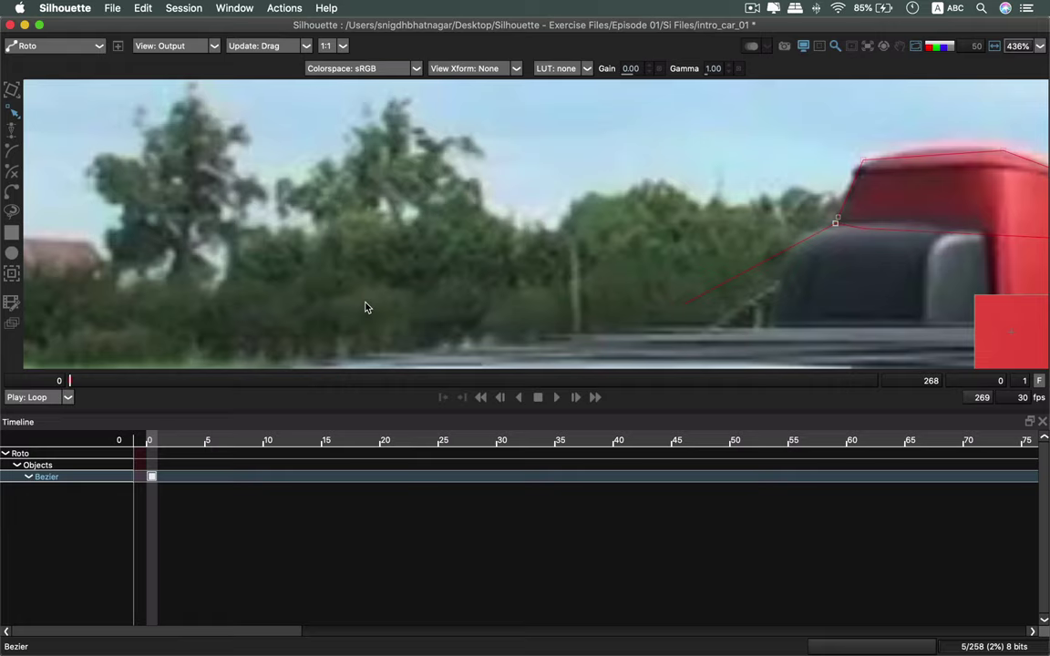
{"action": "key", "text": "F5"}
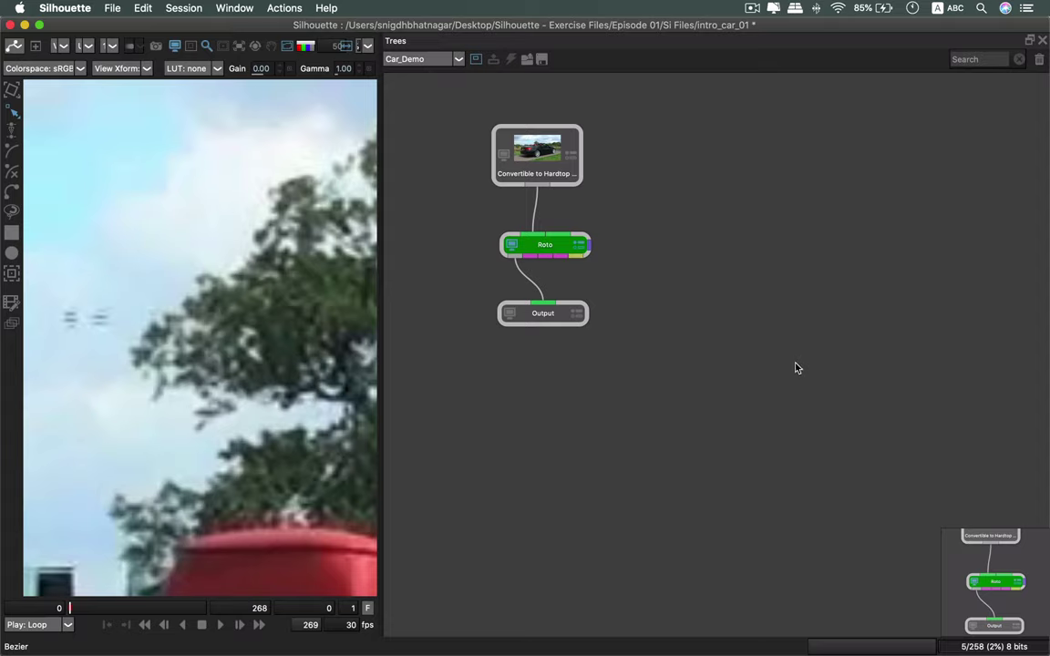
{"action": "key", "text": "F6"}
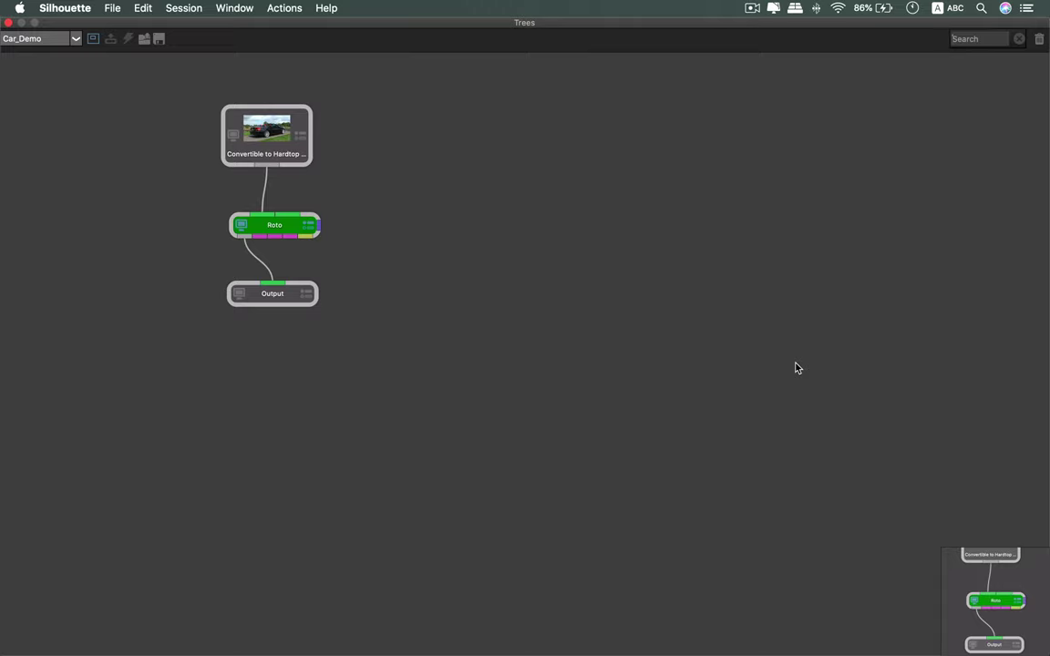
{"action": "key", "text": "F6"}
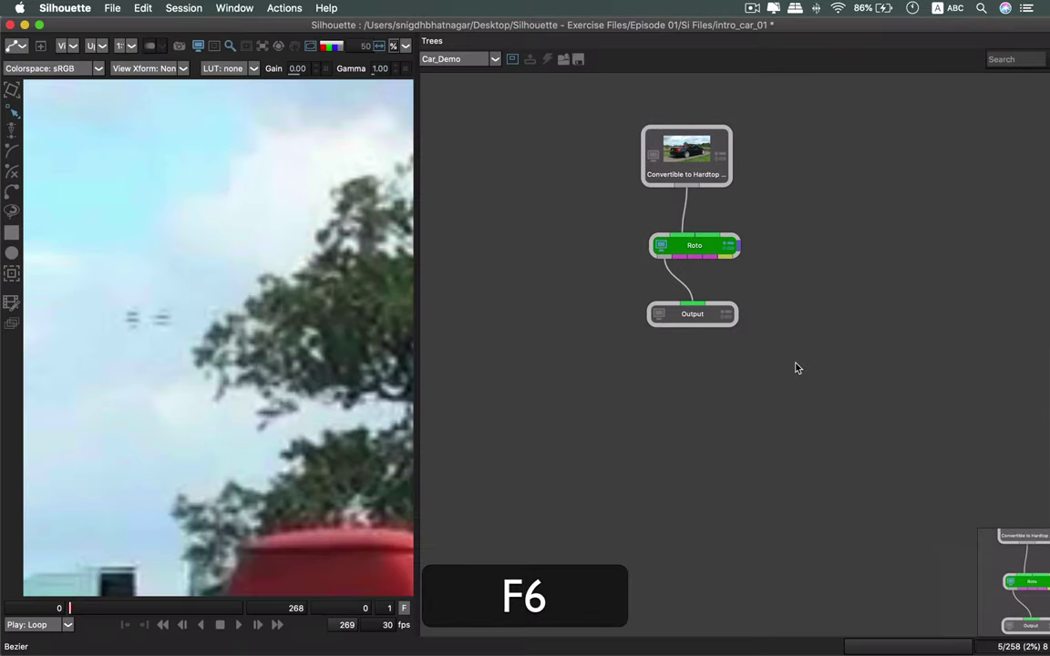
{"action": "key", "text": "F7"}
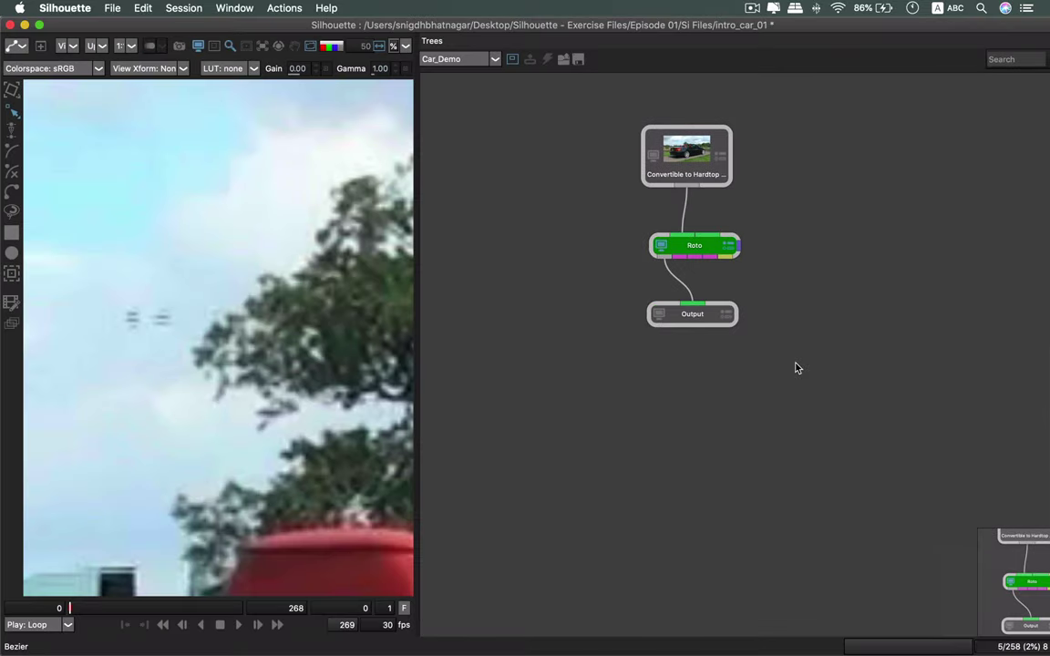
{"action": "key", "text": "F1"}
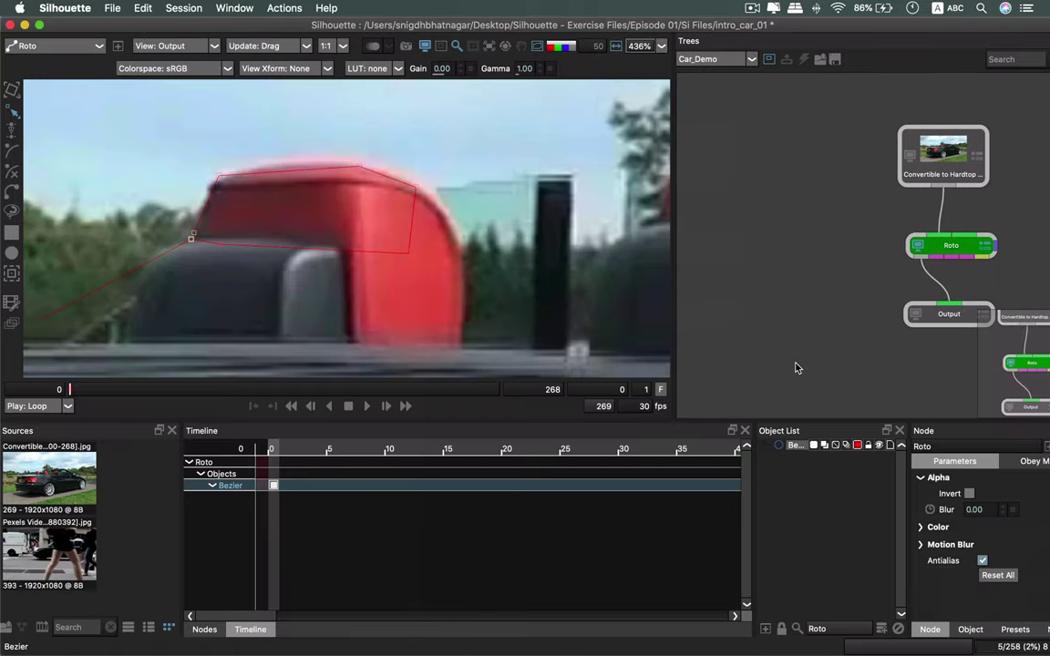
Review all the layout presets again in order, from the stacked Object List to full-screen Trees, and return to the standard layout.
{"action": "key", "text": "F2"}
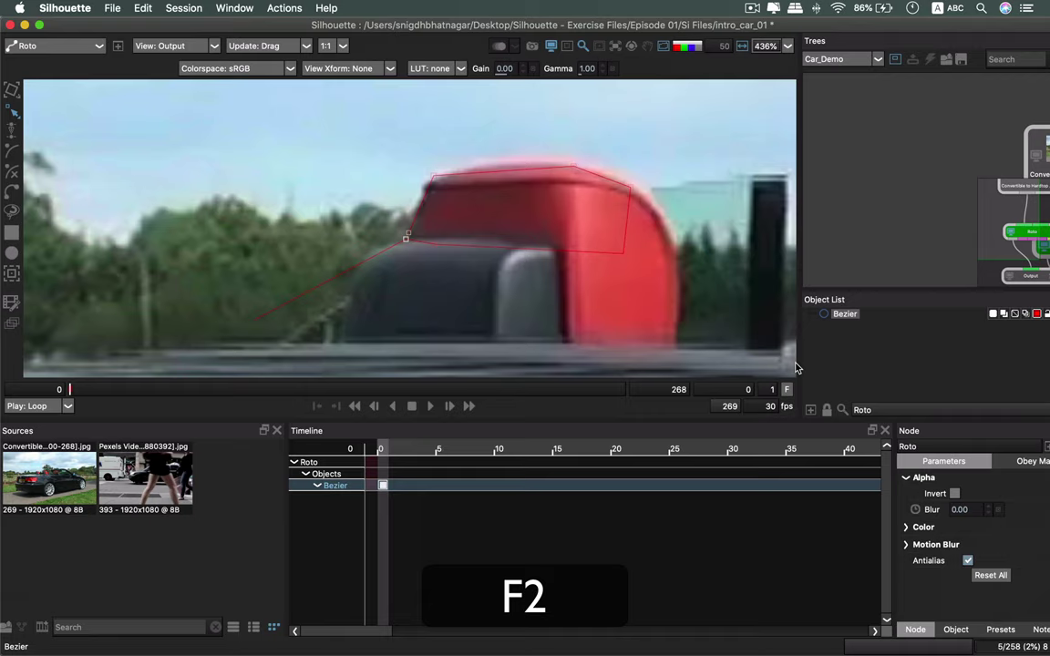
{"action": "key", "text": "F2"}
{"action": "key", "text": "F2"}
{"action": "key", "text": "F2"}
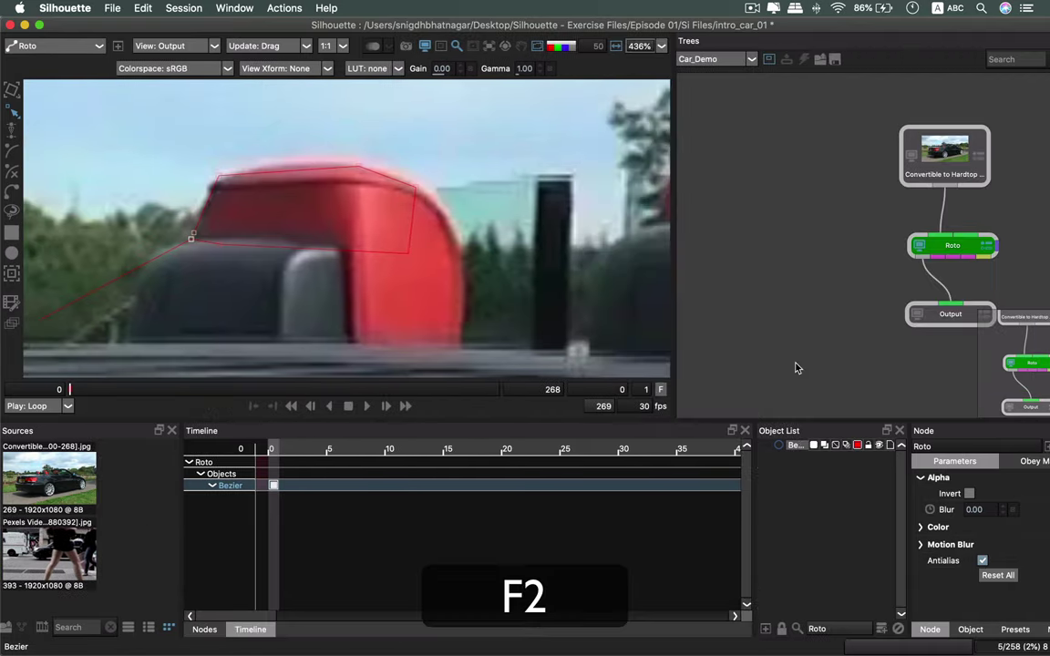
{"action": "key", "text": "F3"}
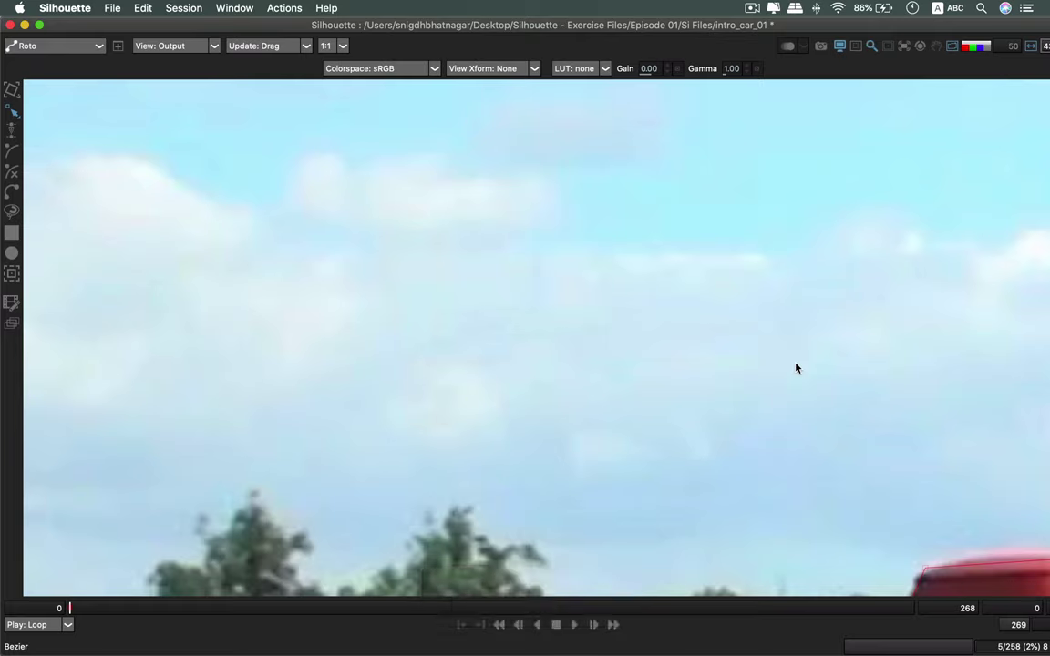
{"action": "key", "text": "F4"}
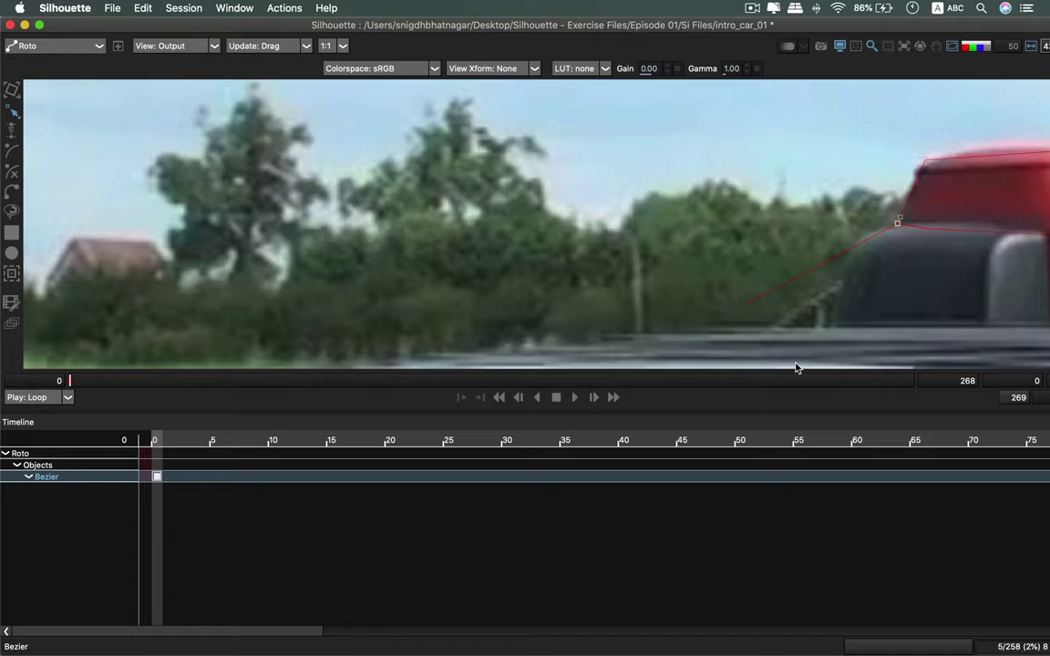
{"action": "key", "text": "F5"}
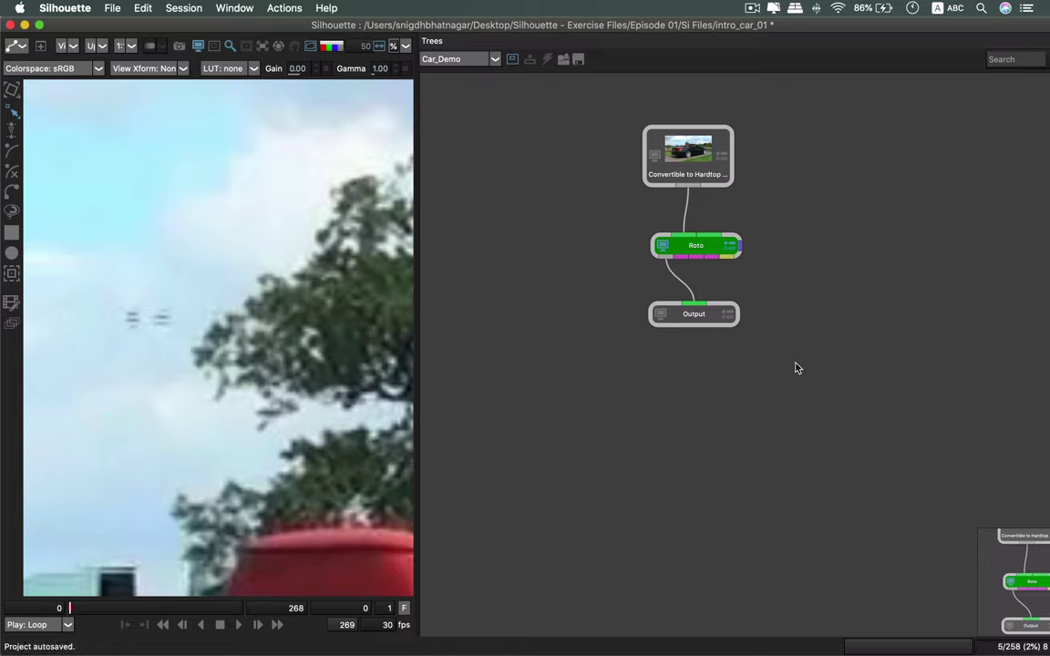
{"action": "key", "text": "F6"}
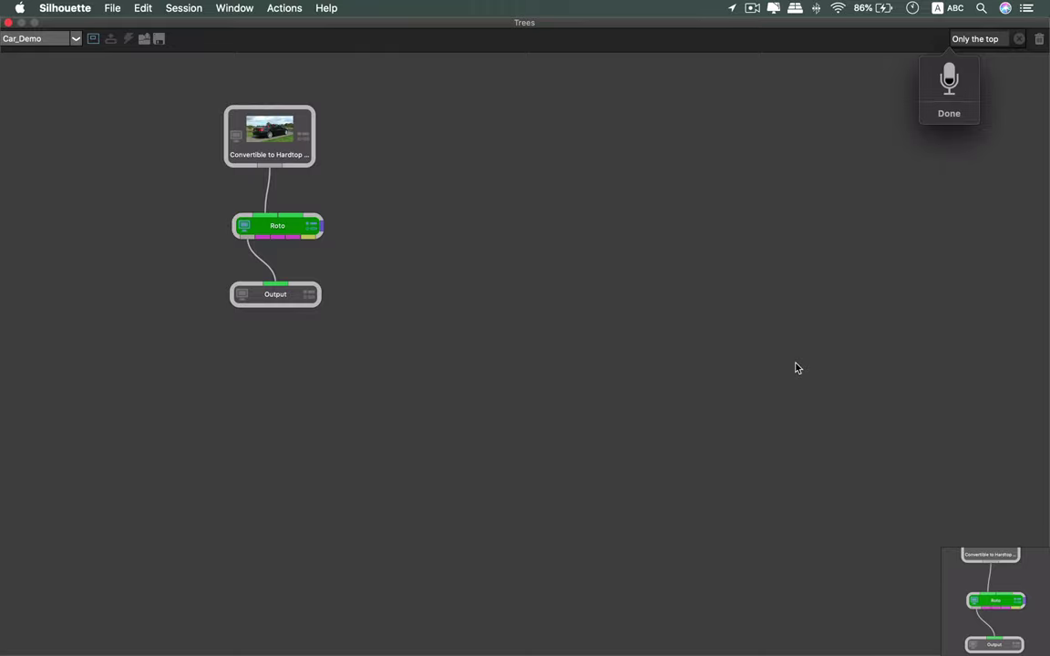
{"action": "key", "text": "BackSpace"}
{"action": "key", "text": "F6"}
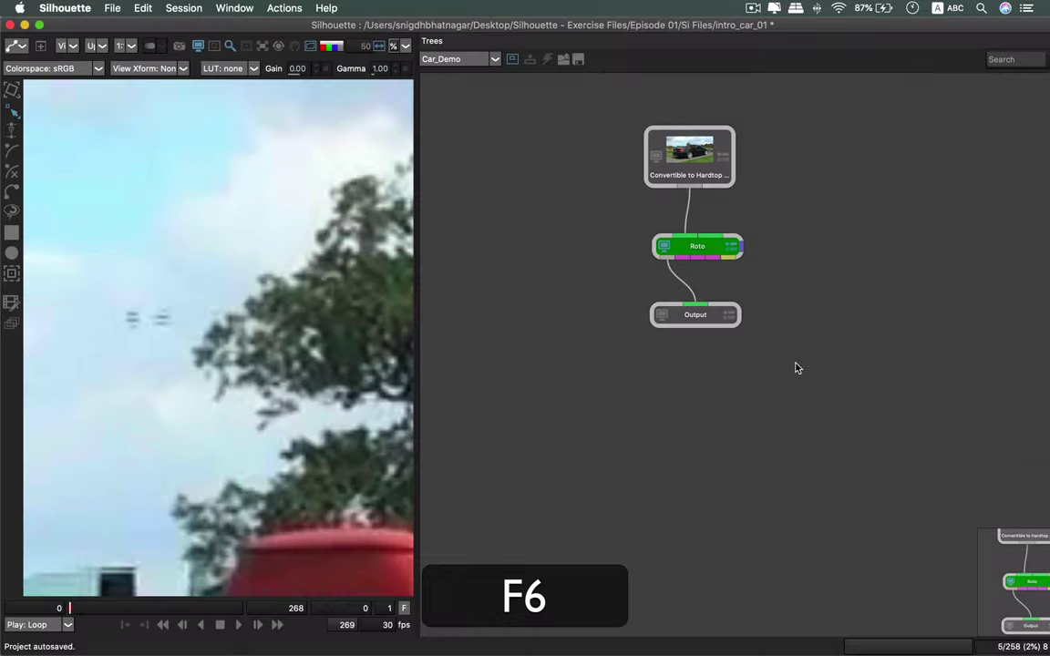
{"action": "key", "text": "F1"}
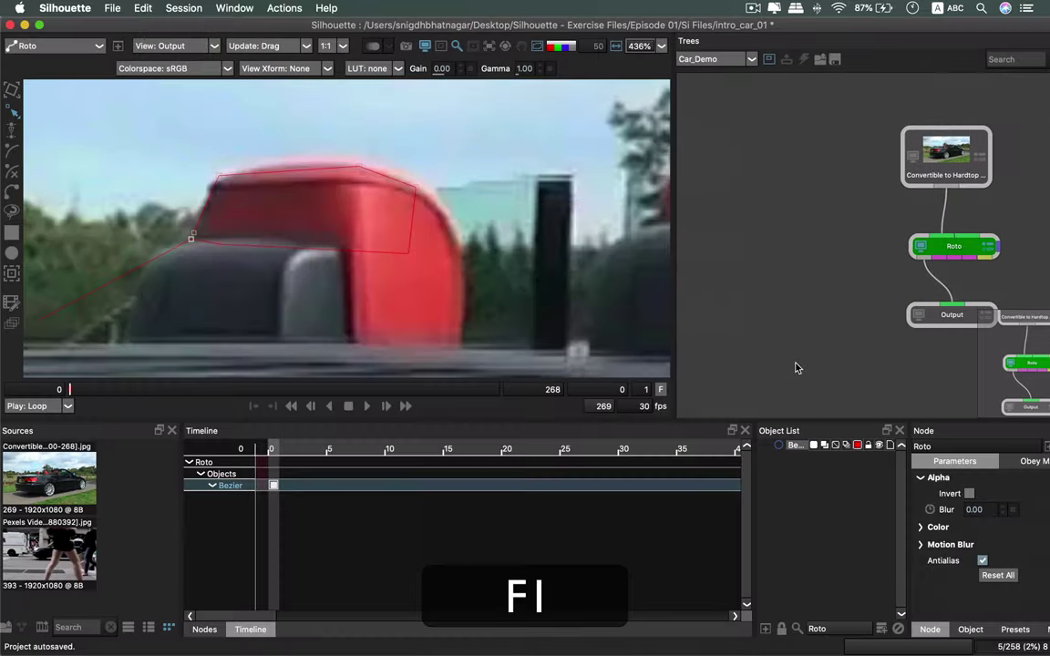
Switch to the layout with the Object List below Trees and bring the whole node tree into view.
{"action": "key", "text": "F2"}
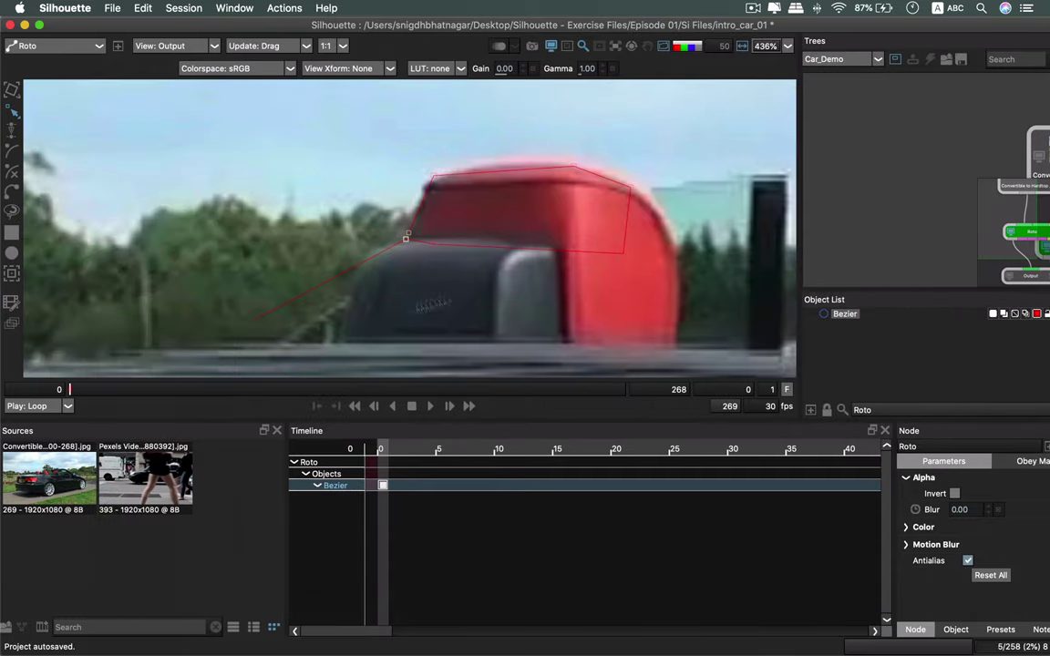
{"action": "left_click_drag", "start_coordinate": [907, 172], "coordinate": [760, 136]}
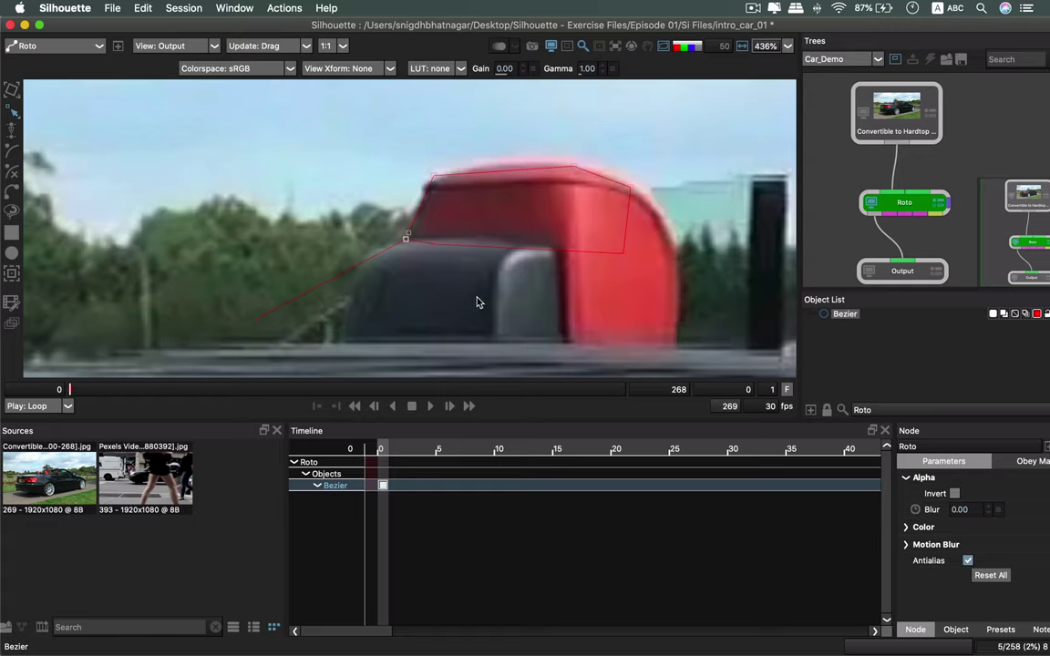
{"action": "left_click", "coordinate": [398, 244]}
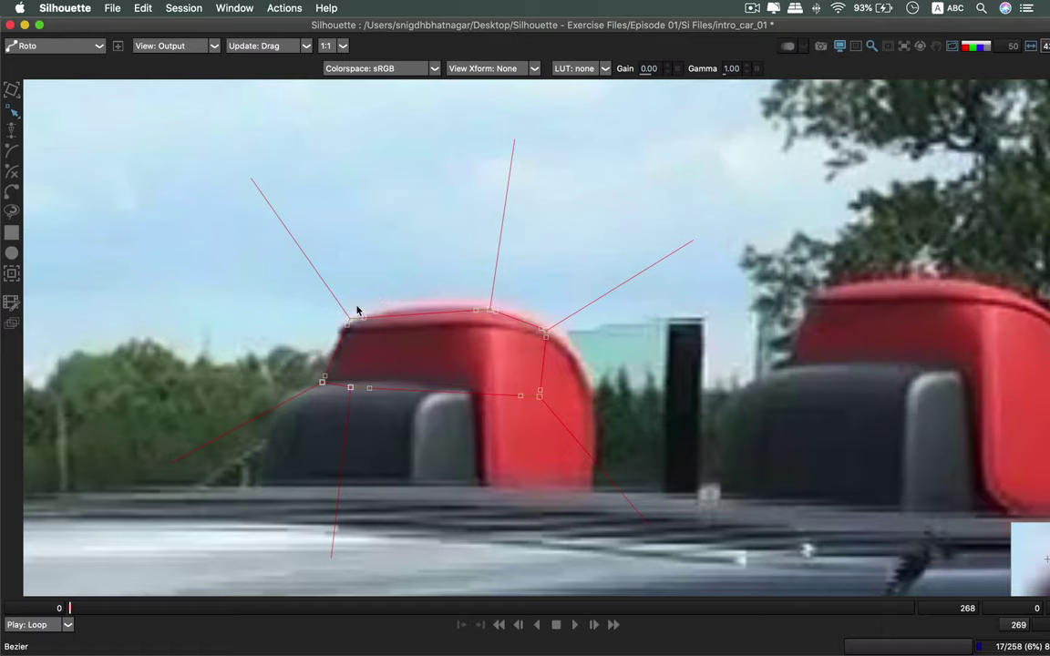
Select the control point at the upper-left corner of the Bezier shape on the left headrest.
{"action": "left_click", "coordinate": [355, 308]}
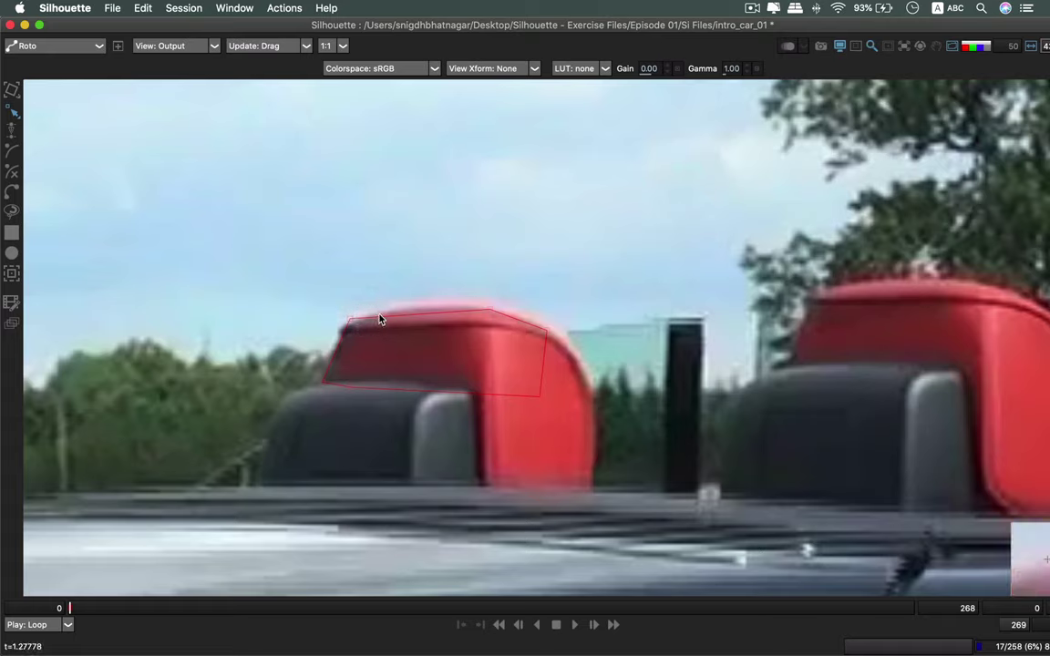
{"action": "left_click", "coordinate": [350, 322]}
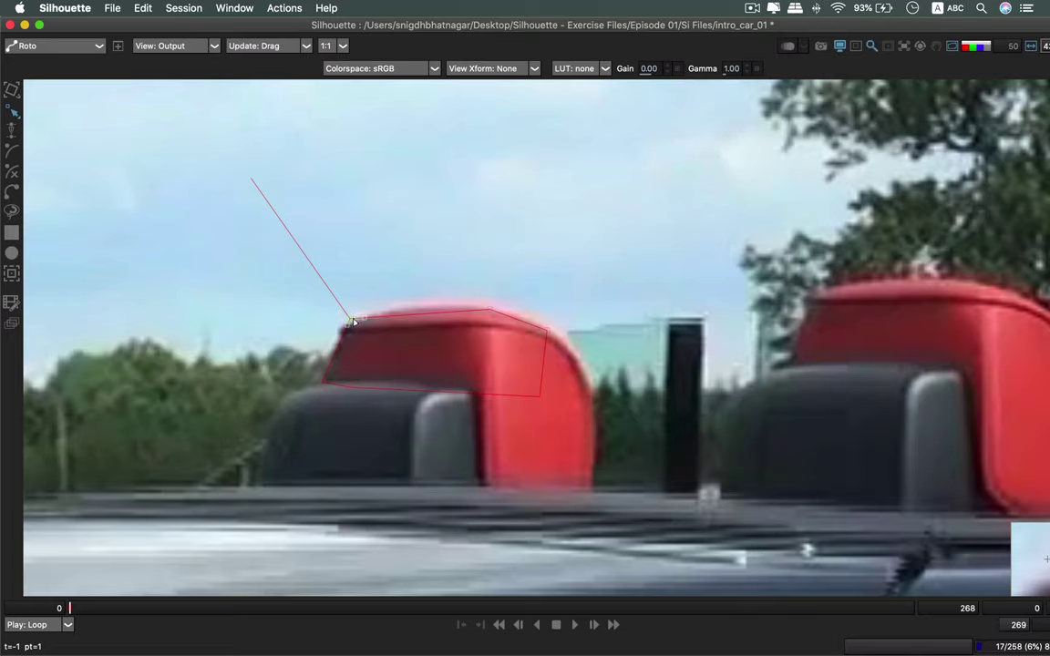
{"action": "left_click", "coordinate": [352, 321]}
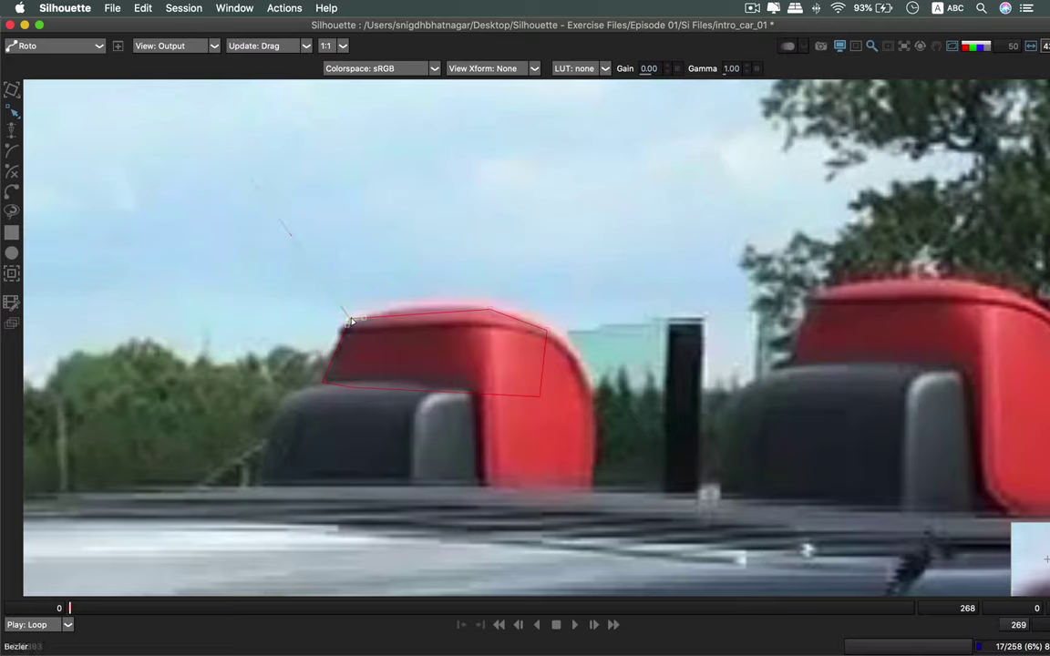
{"action": "left_click", "coordinate": [350, 322]}
{"action": "left_click", "coordinate": [356, 323]}
{"action": "left_click", "coordinate": [351, 321]}
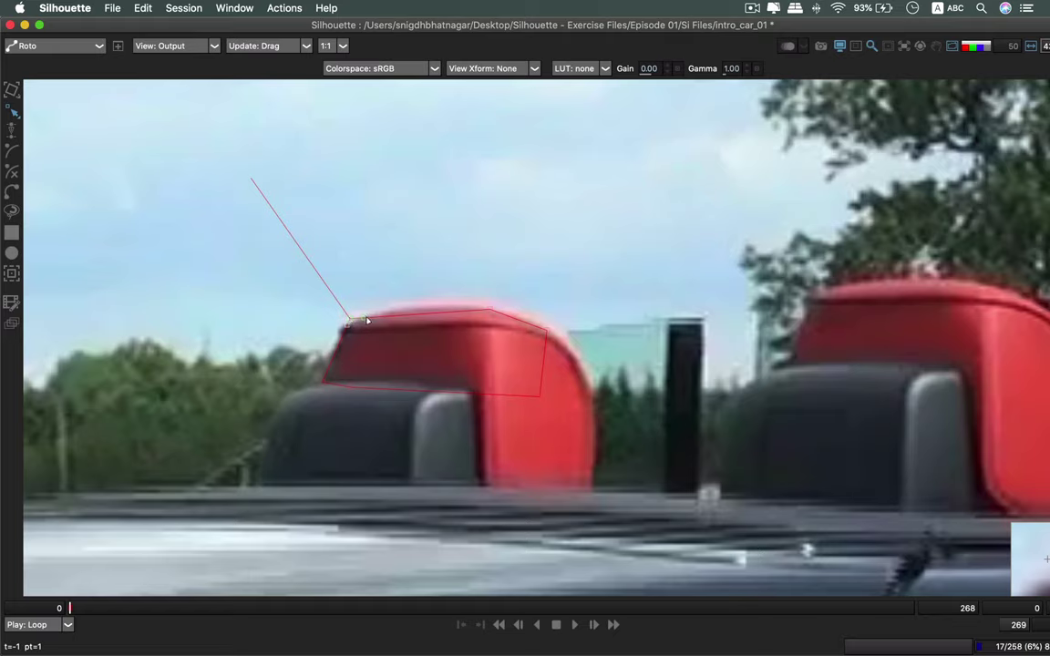
Adjust the corner point's tangent handles to curve the shape along the headrest's top edge, including moving one handle independently of the other.
{"action": "mouse_move", "coordinate": [350, 322]}
{"action": "left_mouse_down"}
{"action": "mouse_move", "coordinate": [422, 291]}
{"action": "mouse_move", "coordinate": [431, 300]}
{"action": "mouse_move", "coordinate": [414, 363]}
{"action": "mouse_move", "coordinate": [413, 271]}
{"action": "mouse_move", "coordinate": [347, 331]}
{"action": "left_mouse_up"}
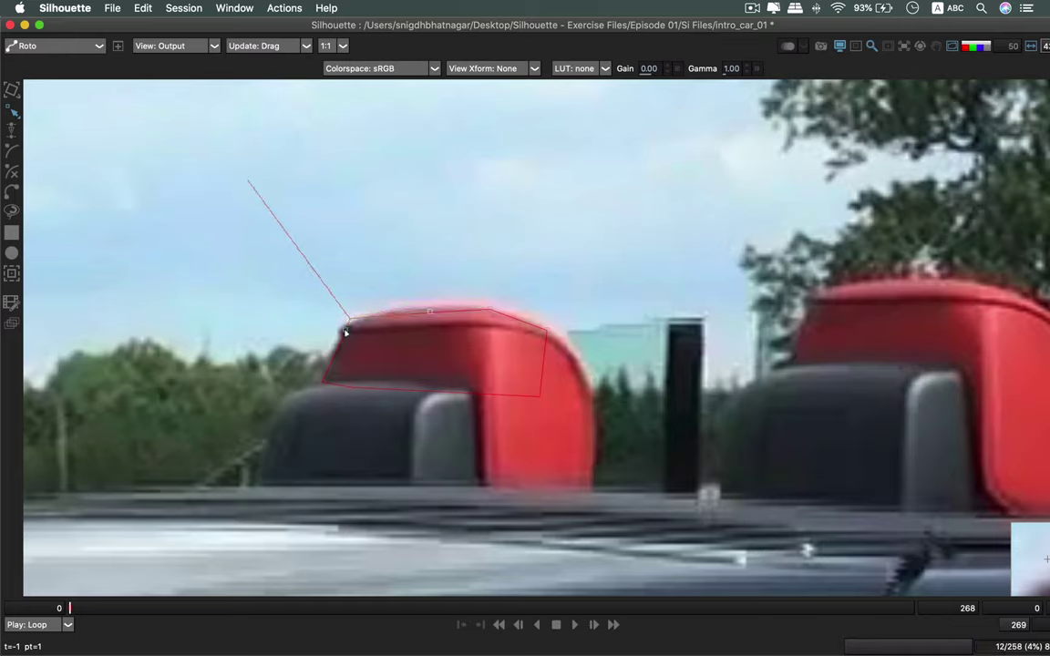
{"action": "key", "text": "super+z"}
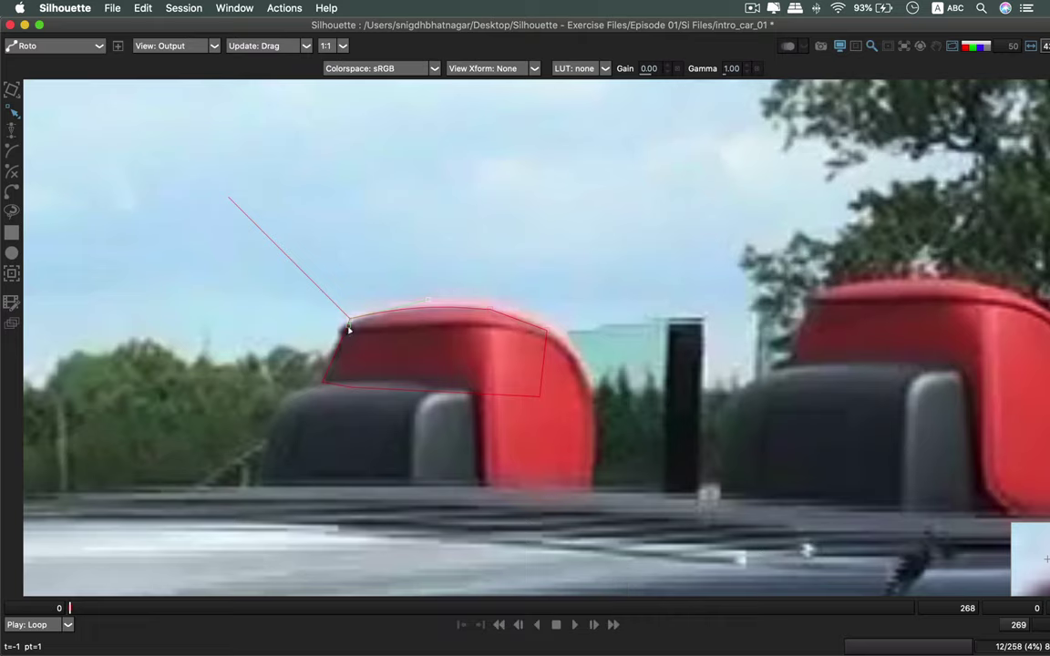
{"action": "mouse_move", "coordinate": [424, 300]}
{"action": "left_mouse_down"}
{"action": "mouse_move", "coordinate": [423, 277]}
{"action": "mouse_move", "coordinate": [431, 313]}
{"action": "mouse_move", "coordinate": [428, 300]}
{"action": "left_mouse_up"}
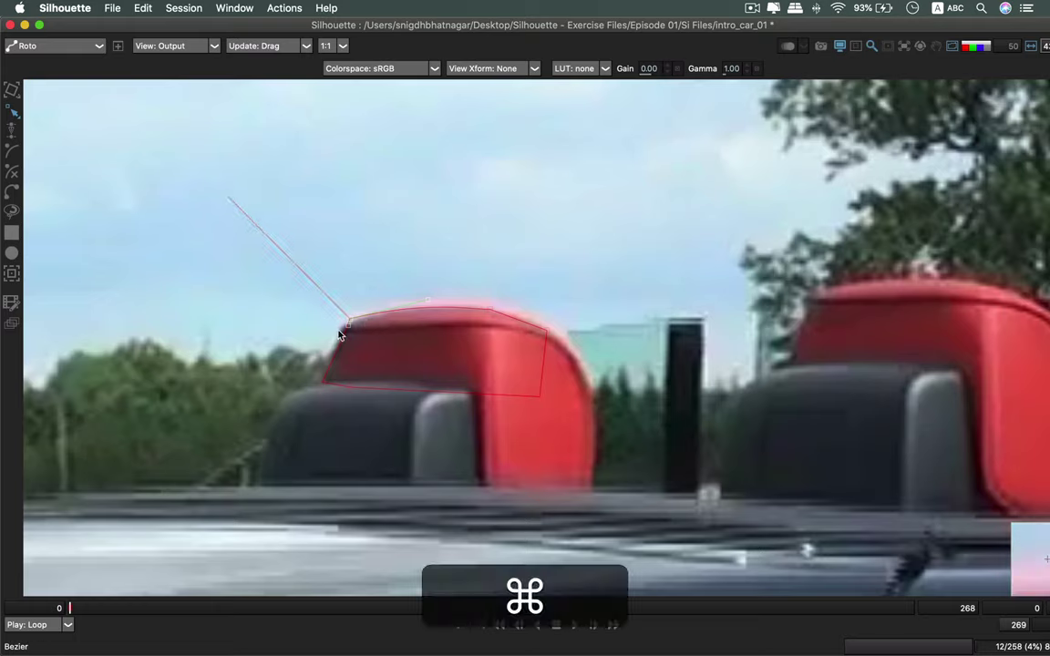
{"action": "left_click_drag", "start_coordinate": [348, 327], "coordinate": [347, 331]}
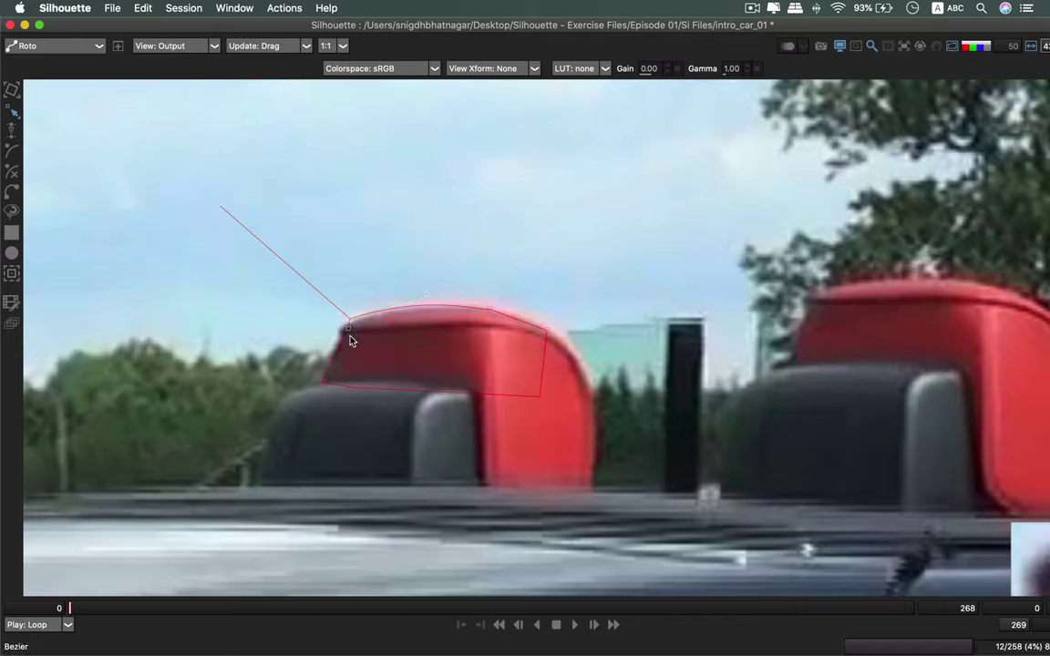
{"action": "key", "text": "alt"}
{"action": "left_click_drag", "start_coordinate": [346, 334], "coordinate": [334, 340]}
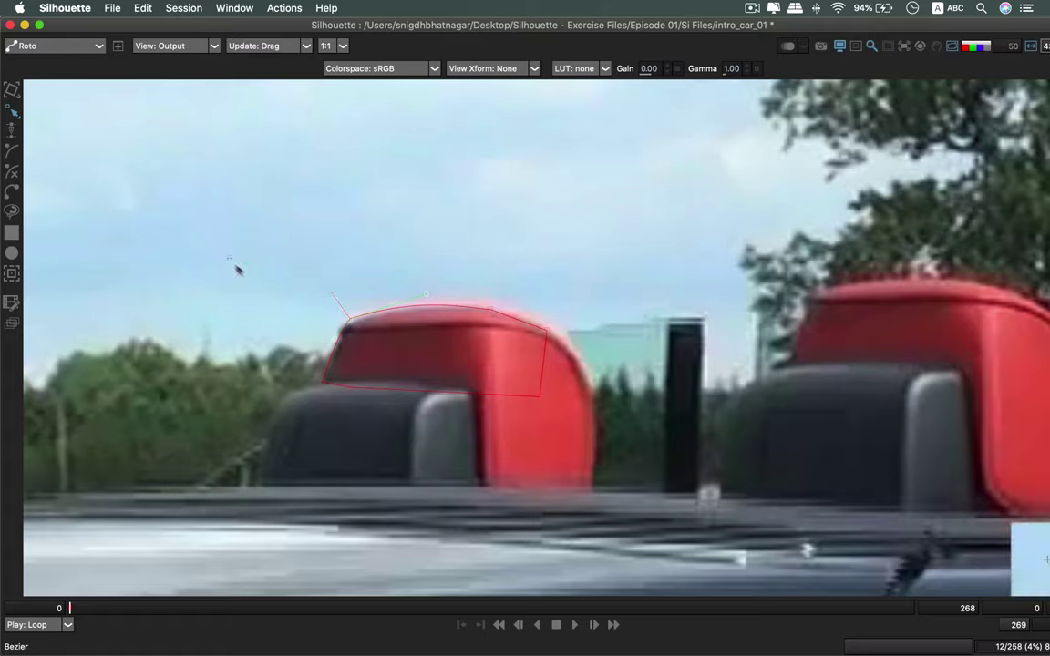
Delete the whole Bezier shape on the left headrest and choose the B-Spline tool.
{"action": "left_click_drag", "start_coordinate": [230, 262], "coordinate": [726, 497]}
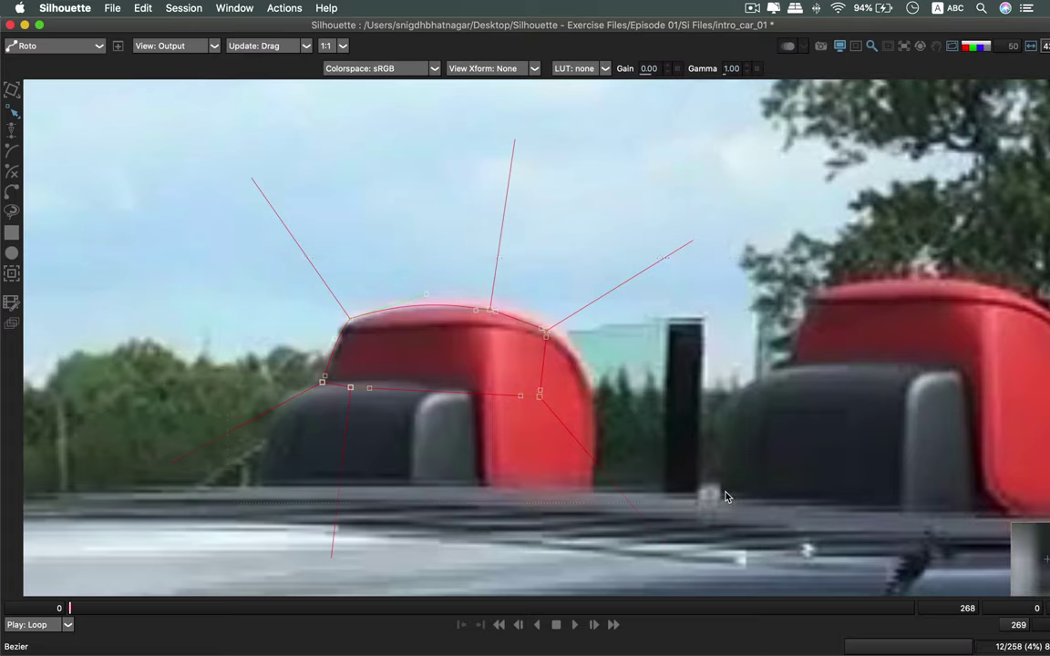
{"action": "key", "text": "BackSpace"}
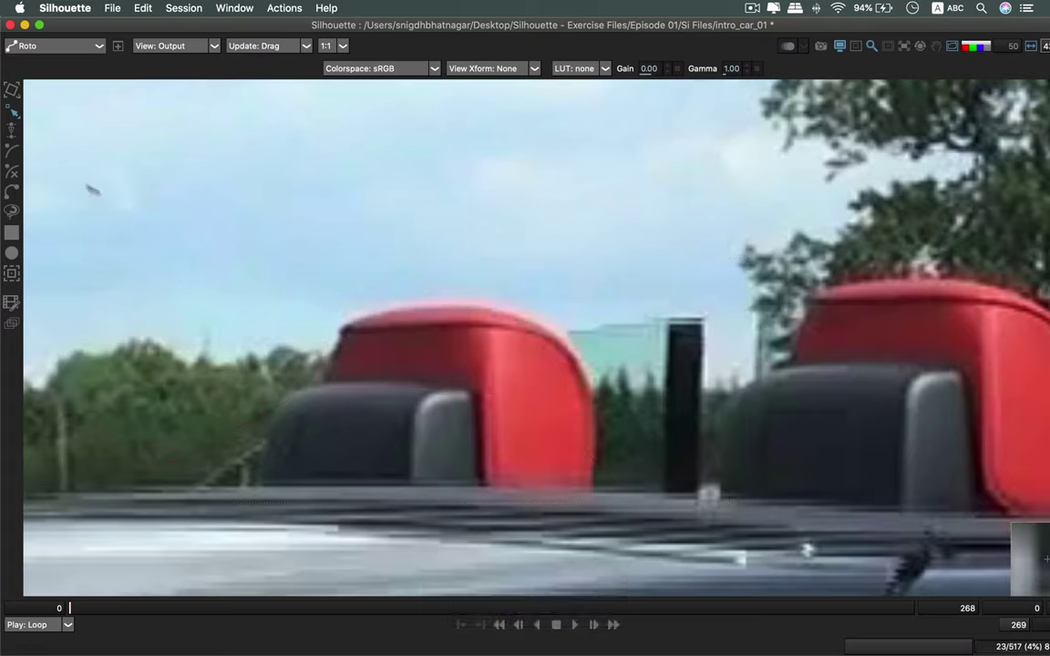
{"action": "left_click", "coordinate": [13, 152]}
Place a three-point B-Spline over the left headrest's upper-right curve, undoing misplaced points and starting again.
{"action": "left_click_drag", "start_coordinate": [448, 390], "coordinate": [471, 314]}
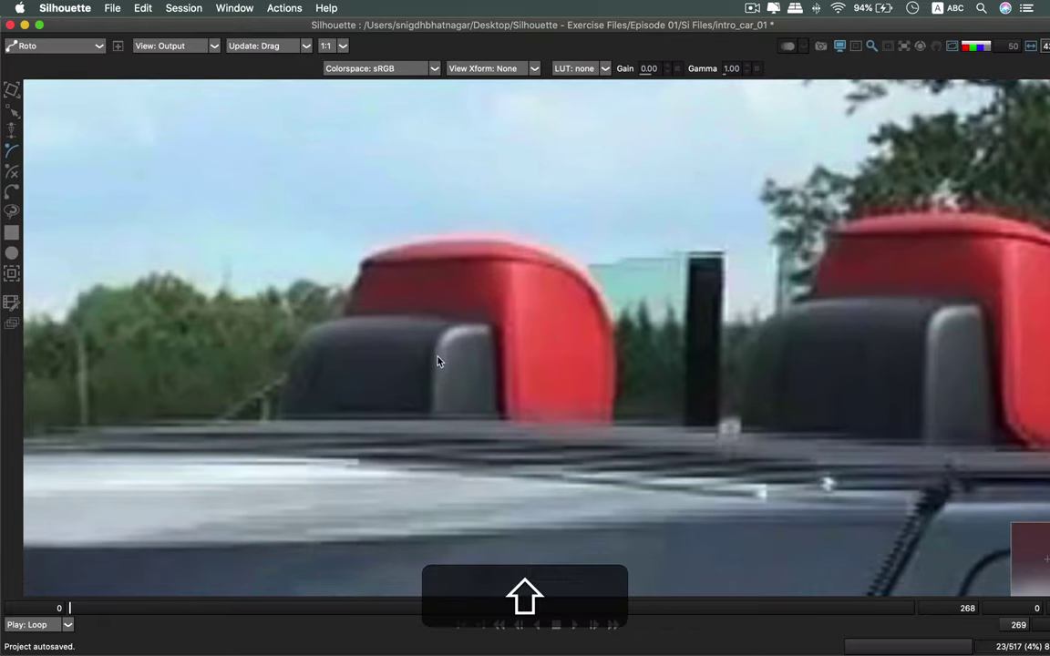
{"action": "left_click_drag", "start_coordinate": [437, 357], "coordinate": [547, 269]}
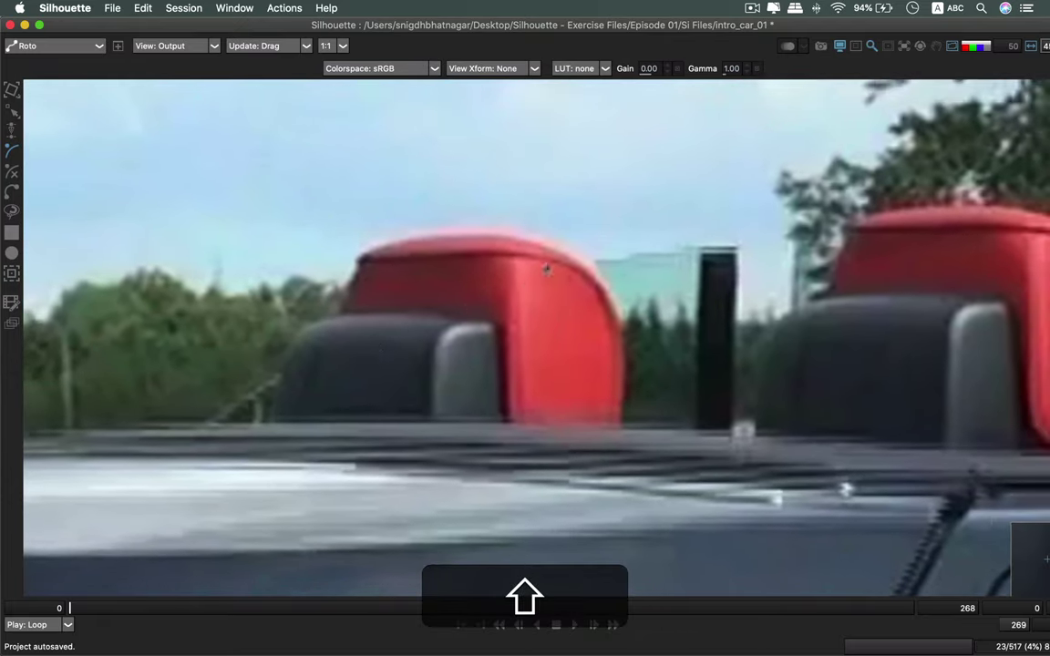
{"action": "left_click", "coordinate": [620, 325]}
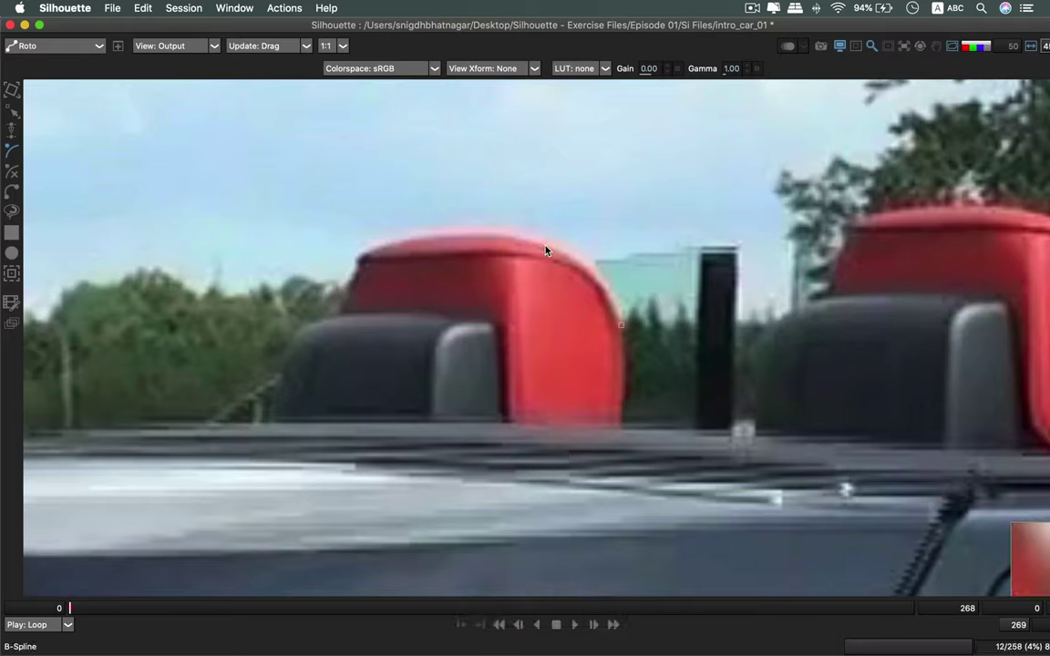
{"action": "key", "text": "super+z"}
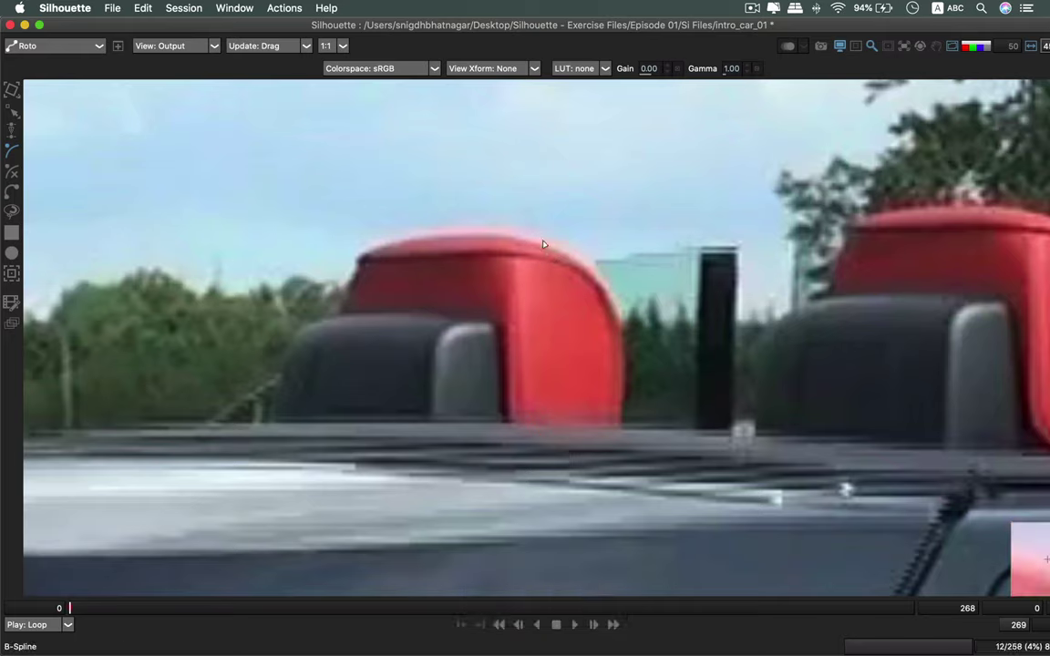
{"action": "left_click", "coordinate": [415, 236]}
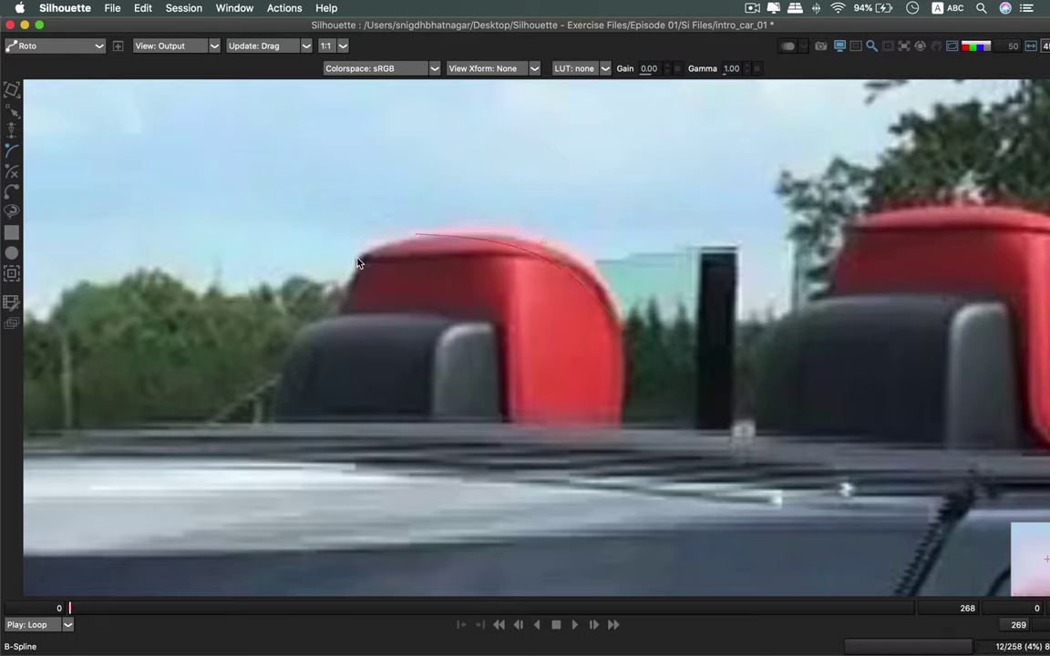
{"action": "key", "text": "super+z"}
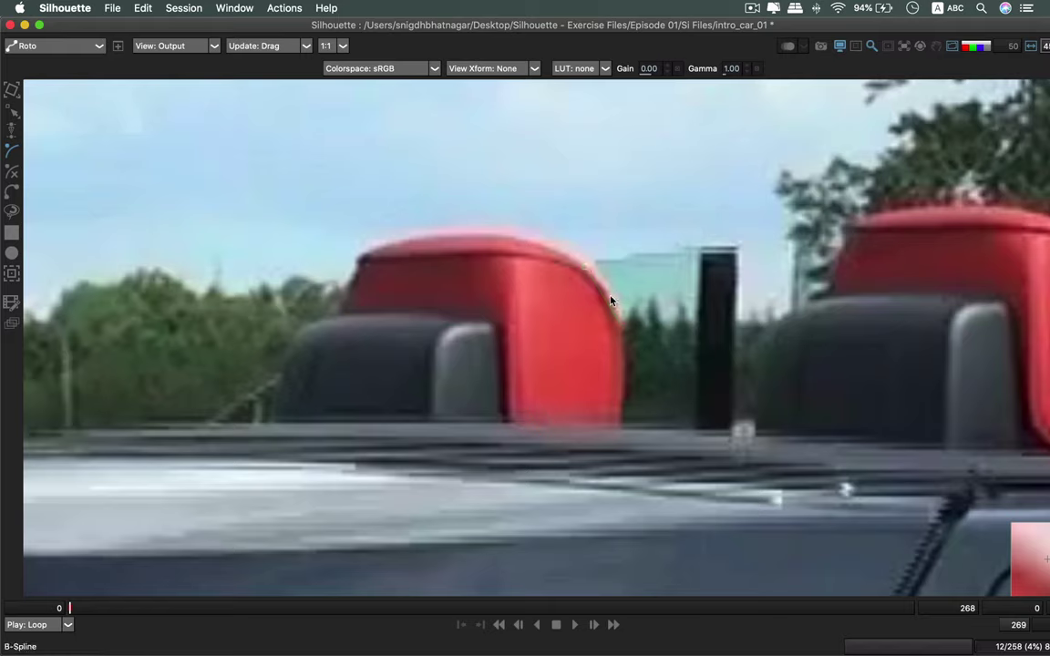
{"action": "left_click", "coordinate": [505, 237]}
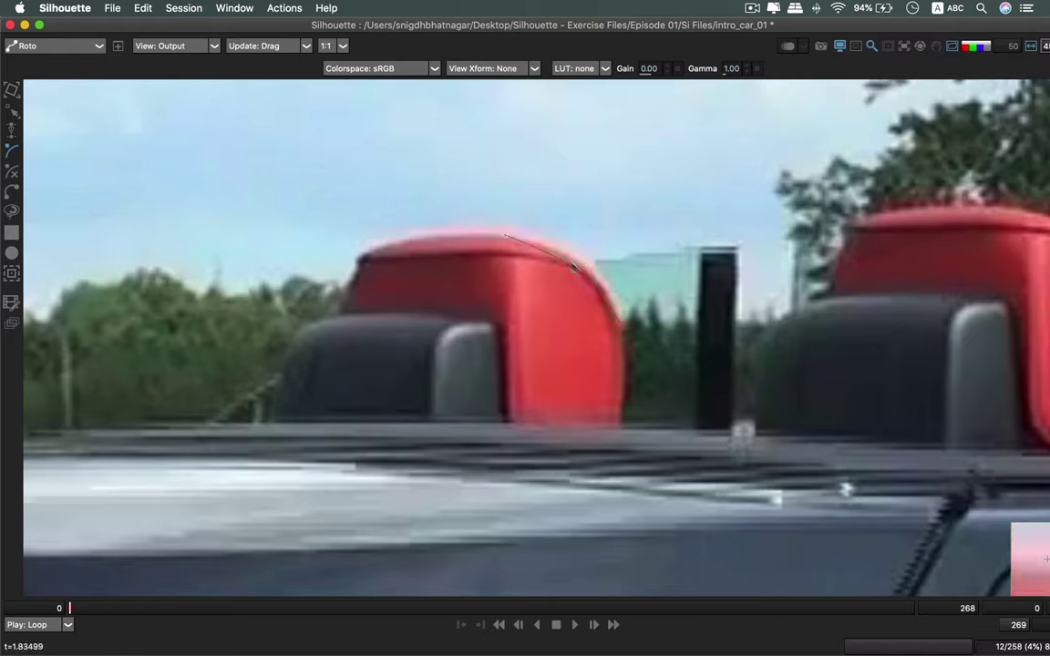
{"action": "left_click", "coordinate": [573, 266]}
Return to the standard layout that shows the viewer together with Trees, Timeline and Object List.
{"action": "key", "text": "F3"}
{"action": "key", "text": "F3"}
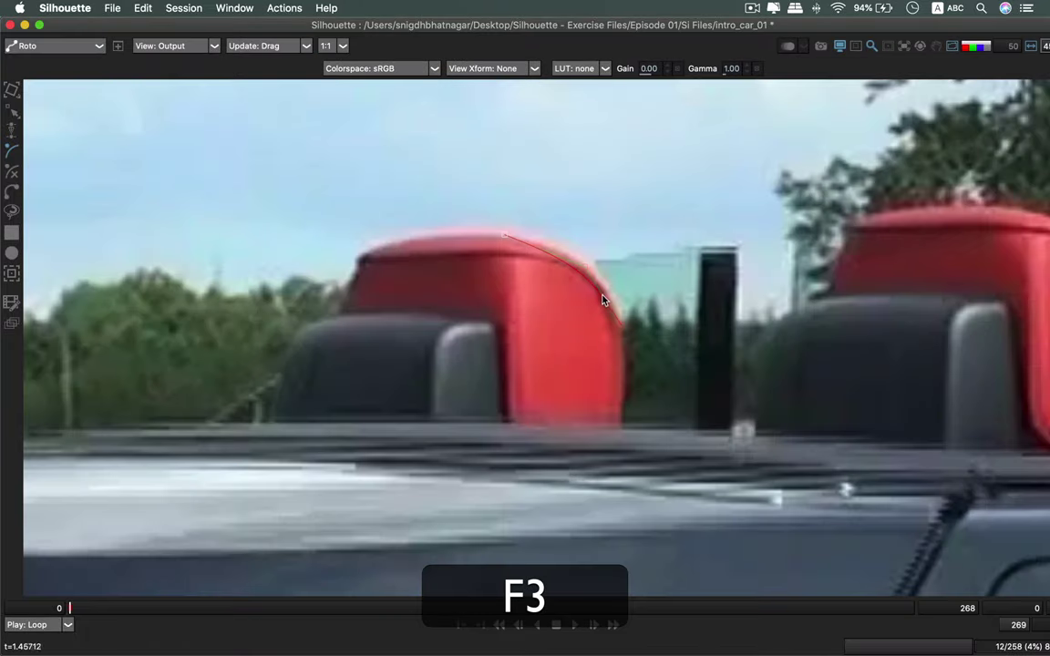
{"action": "key", "text": "F1"}
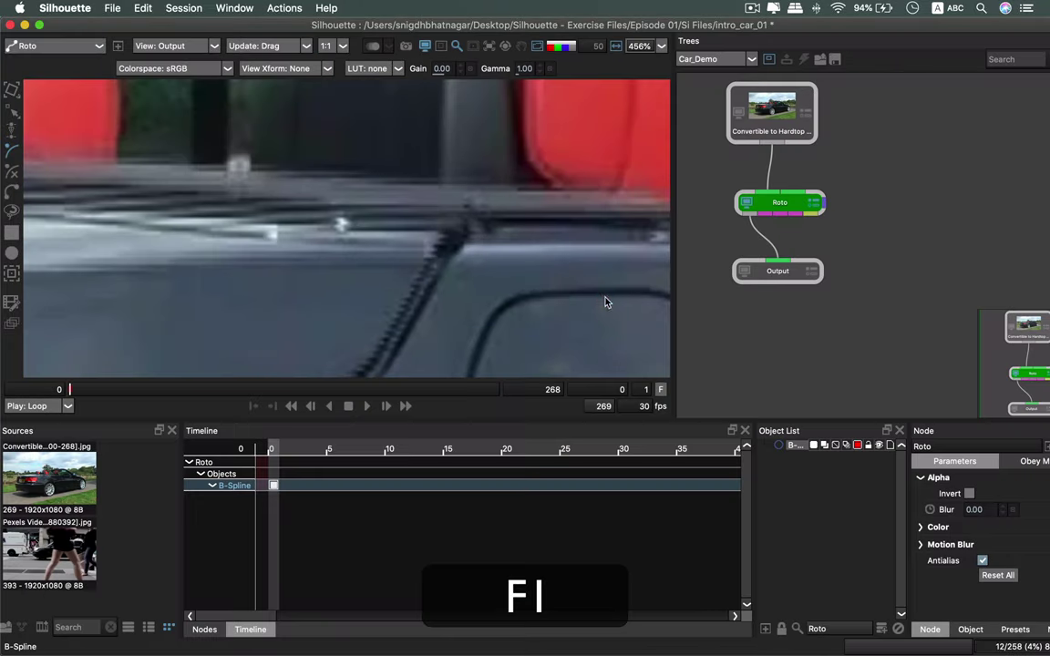
Set the outline color of the B-Spline shape to black.
{"action": "left_click", "coordinate": [856, 446]}
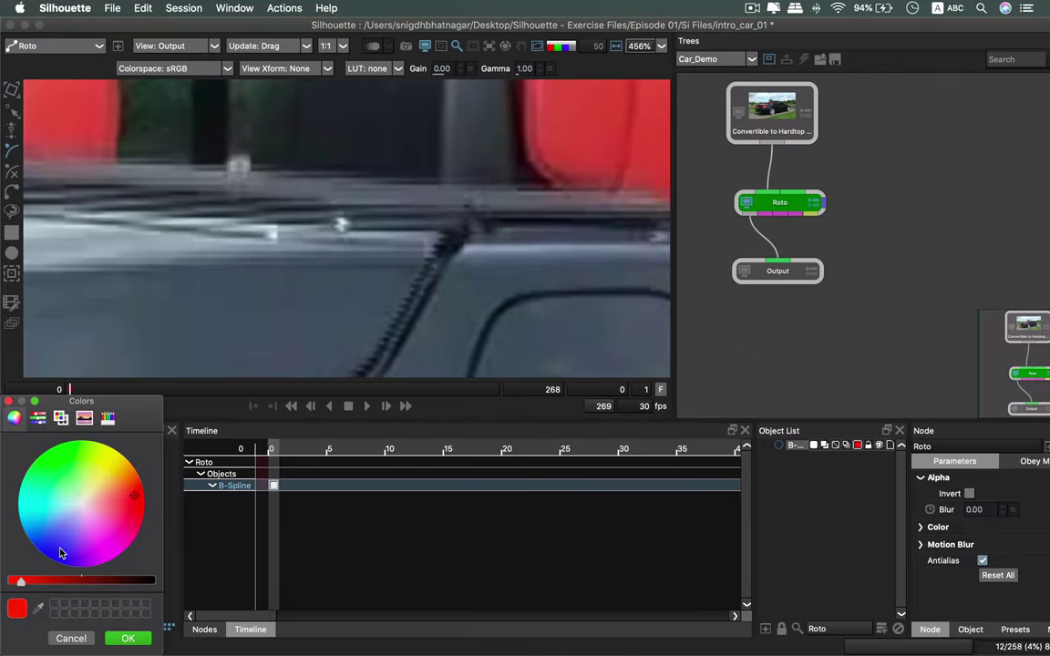
{"action": "left_click_drag", "start_coordinate": [61, 554], "coordinate": [180, 579]}
{"action": "left_click", "coordinate": [129, 640]}
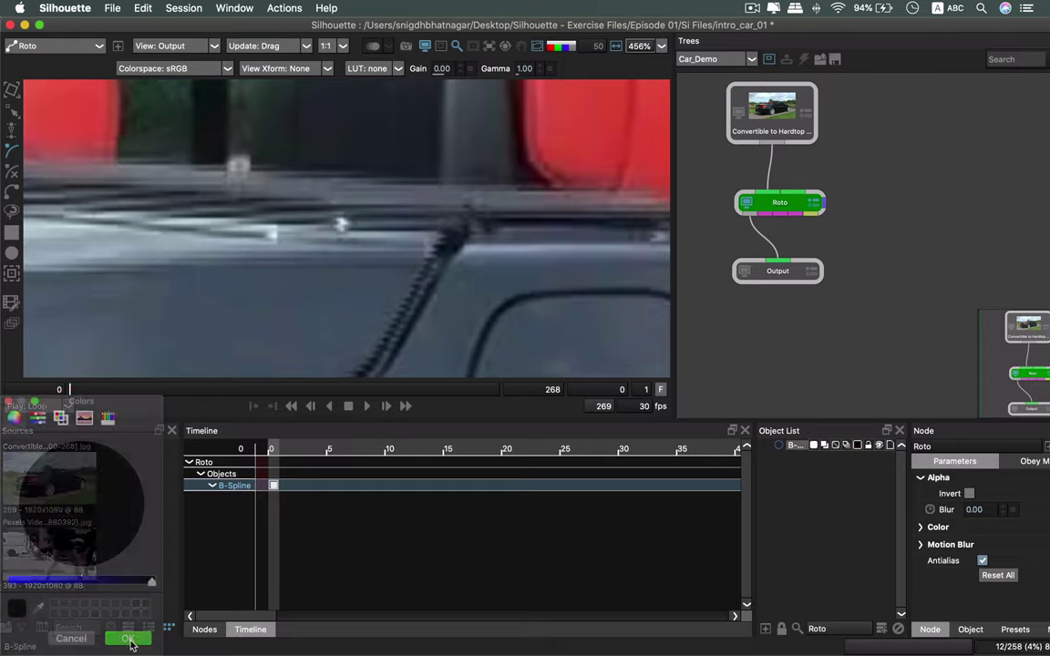
Move the B-Spline's middle point outward to fit the headrest's upper-right curve, and delete the whole shape.
{"action": "scroll", "coordinate": [464, 198], "scroll_direction": "up", "scroll_amount": 10}
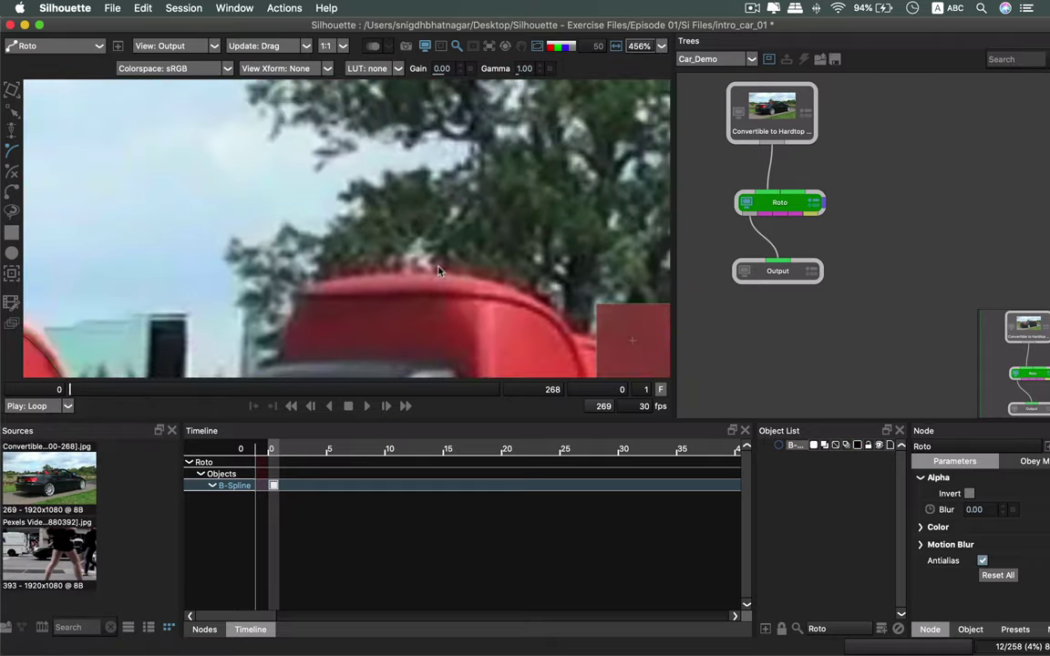
{"action": "left_click_drag", "start_coordinate": [438, 271], "coordinate": [646, 164]}
{"action": "left_click_drag", "start_coordinate": [300, 240], "coordinate": [467, 216]}
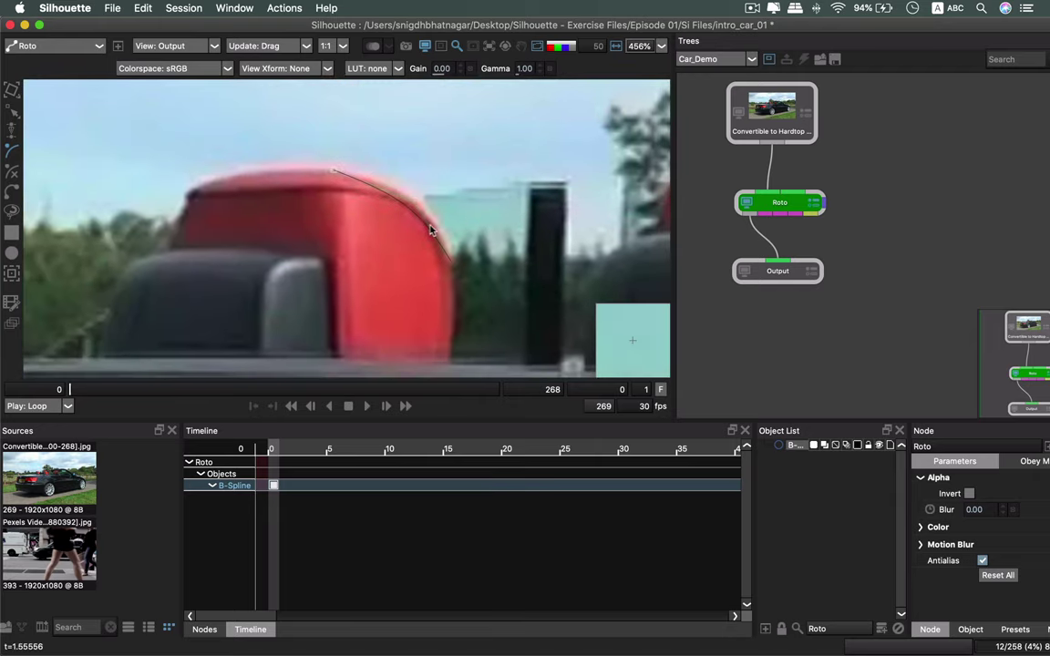
{"action": "key", "text": "shift"}
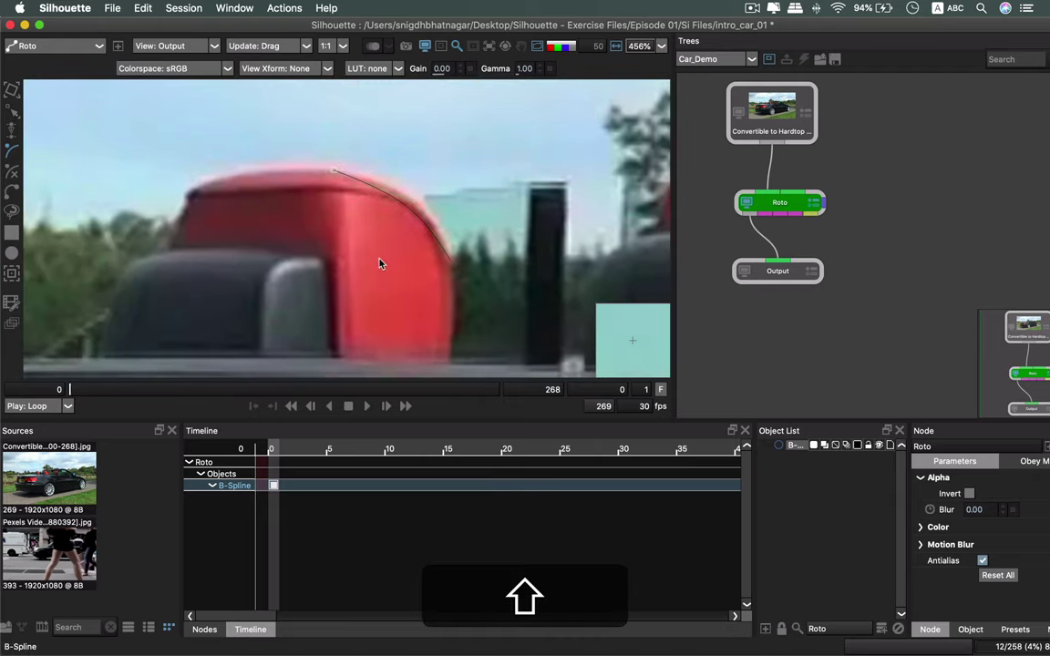
{"action": "scroll", "coordinate": [381, 265], "scroll_direction": "up", "scroll_amount": 5}
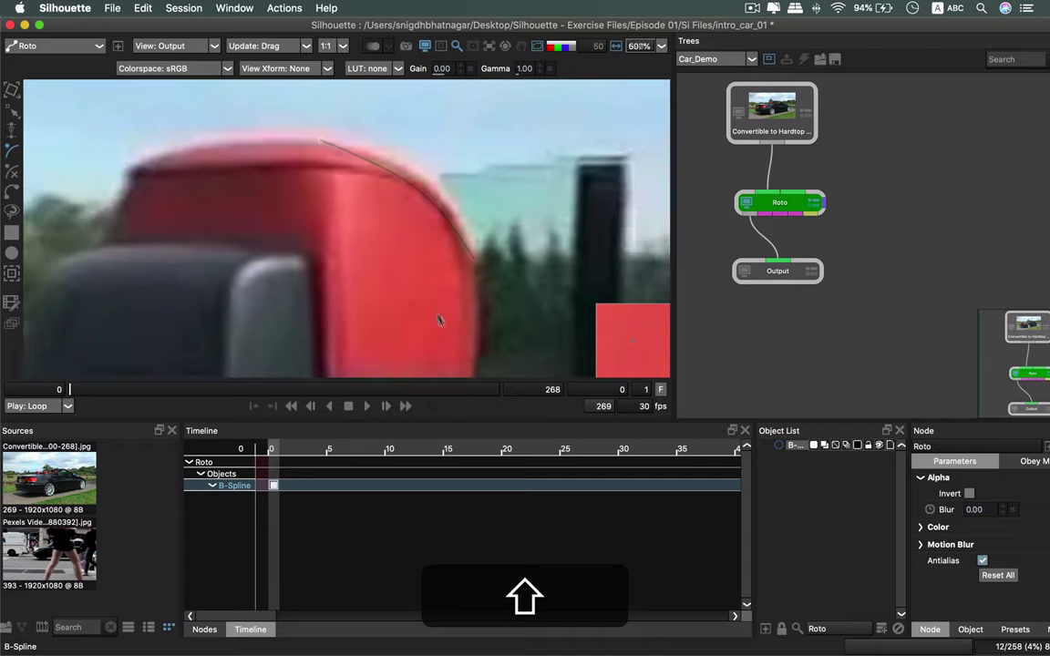
{"action": "scroll", "coordinate": [438, 320], "scroll_direction": "up", "scroll_amount": 2}
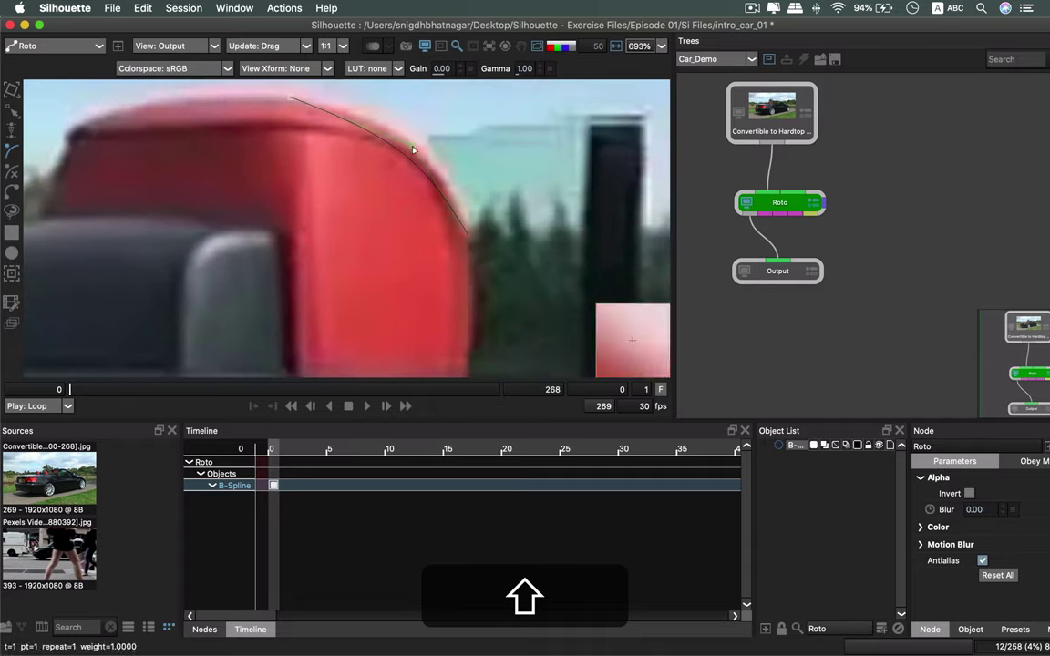
{"action": "left_click_drag", "start_coordinate": [413, 150], "coordinate": [424, 133]}
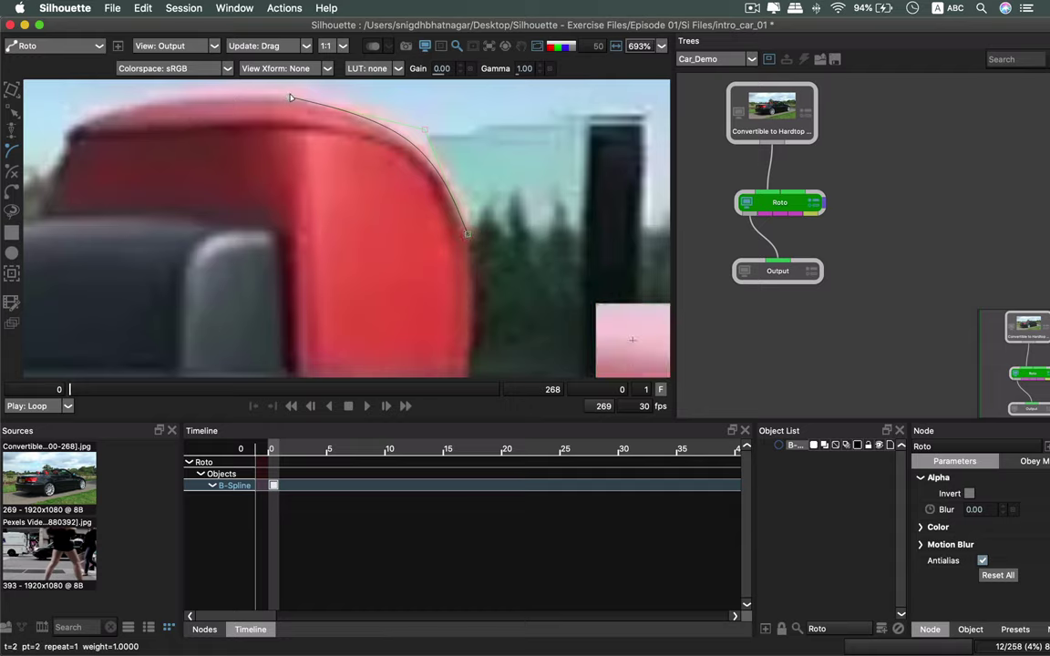
{"action": "mouse_move", "coordinate": [425, 131]}
{"action": "left_mouse_down"}
{"action": "mouse_move", "coordinate": [429, 118]}
{"action": "mouse_move", "coordinate": [424, 132]}
{"action": "left_mouse_up"}
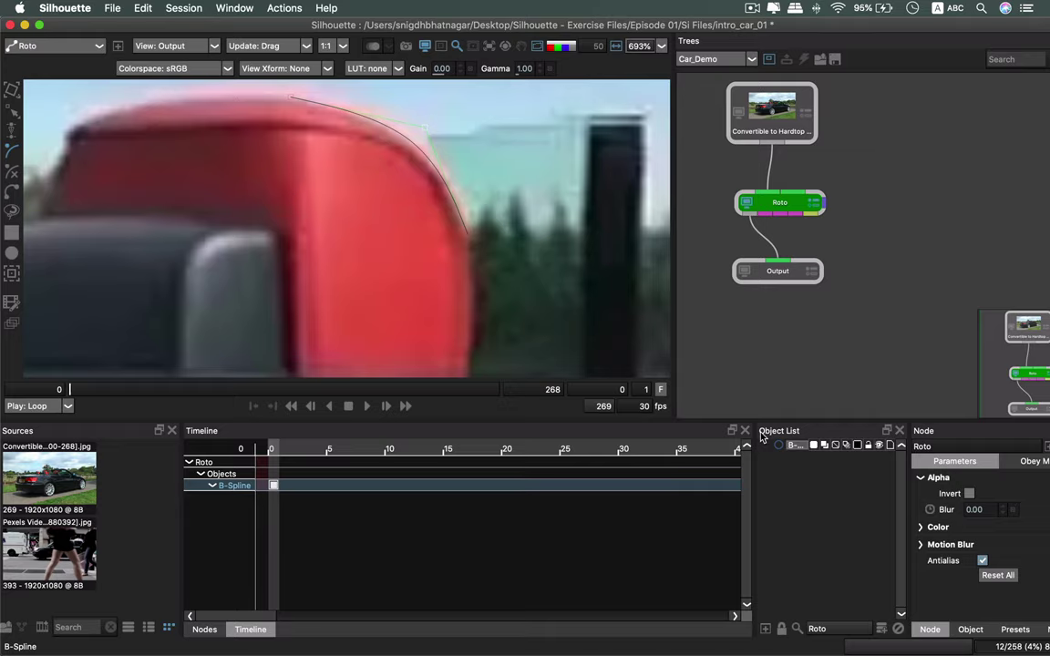
{"action": "key", "text": "BackSpace"}
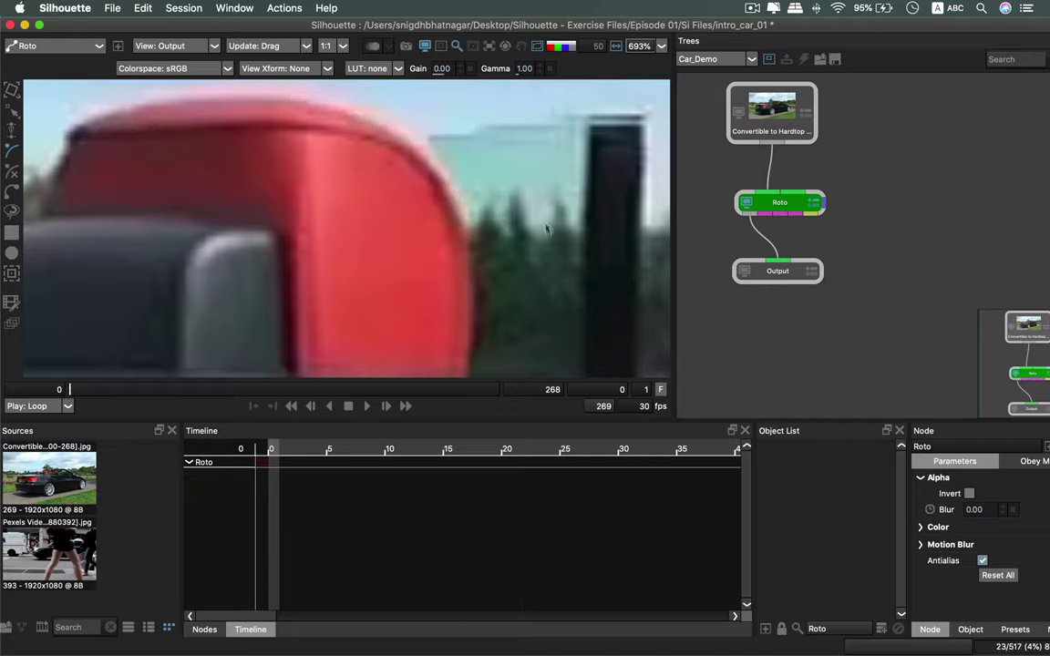
Start a B-Spline shape on the red seat's right edge and place points along its top and down its left side.
{"action": "left_click", "coordinate": [466, 234]}
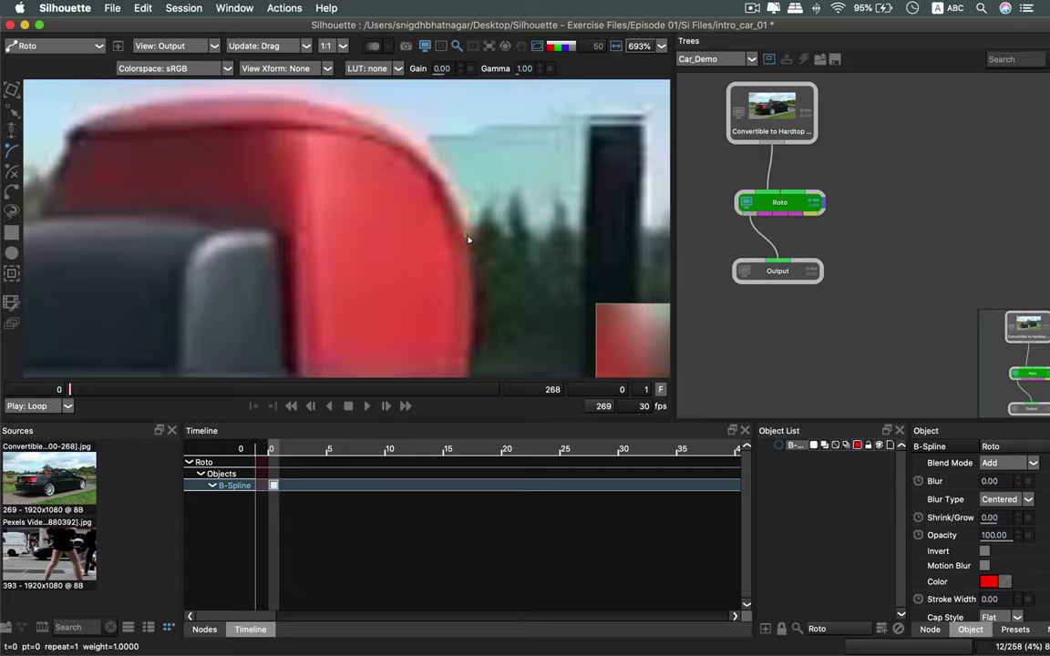
{"action": "left_click", "coordinate": [434, 170]}
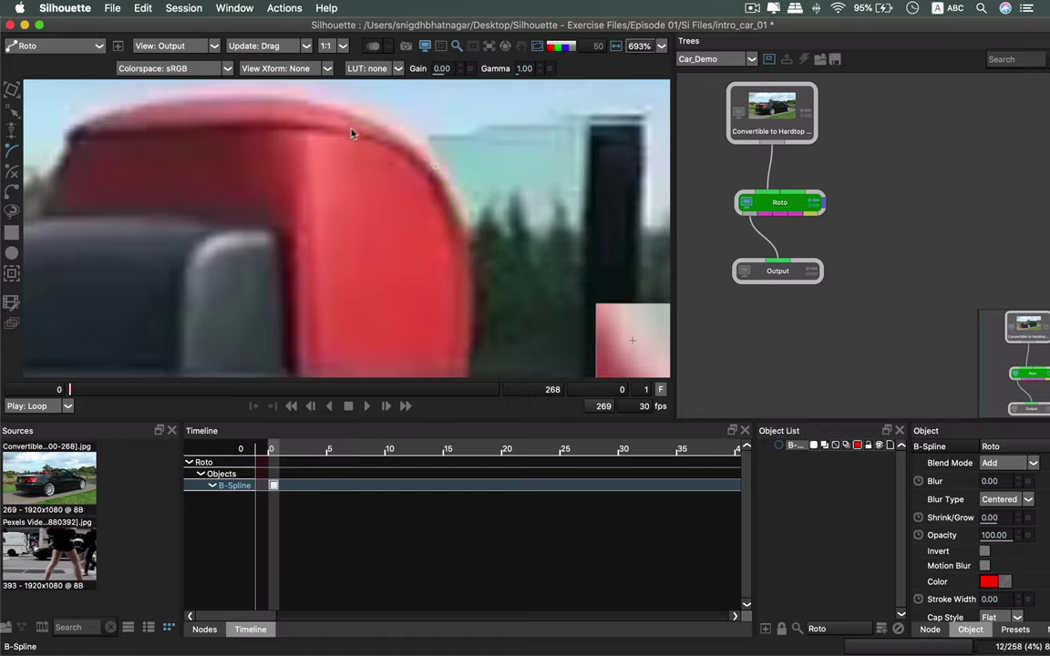
{"action": "left_click", "coordinate": [306, 103]}
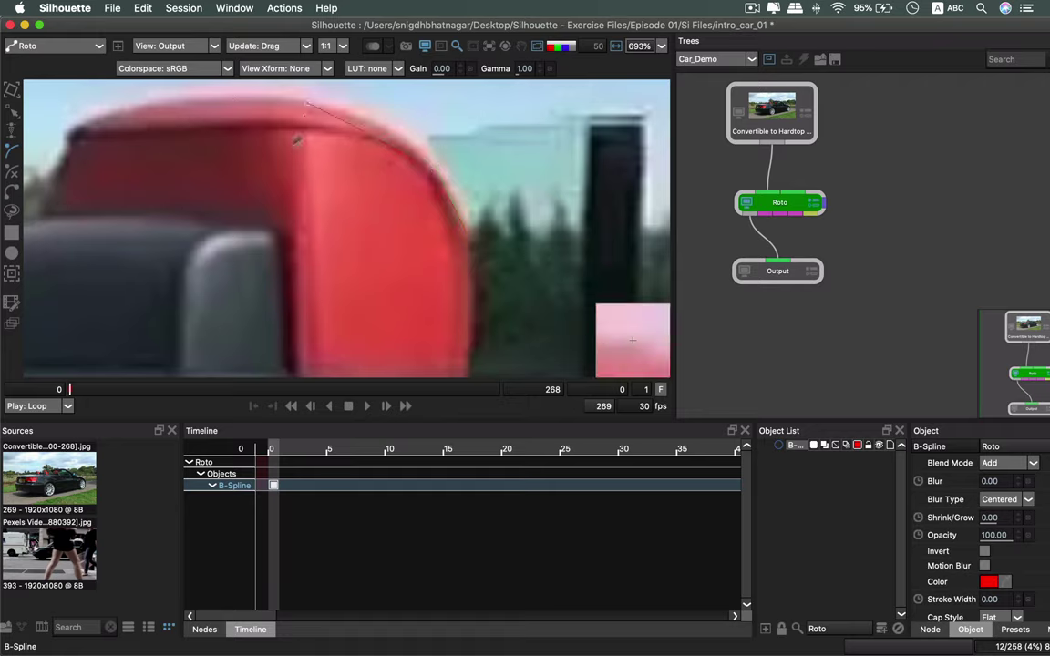
{"action": "left_click", "coordinate": [170, 101]}
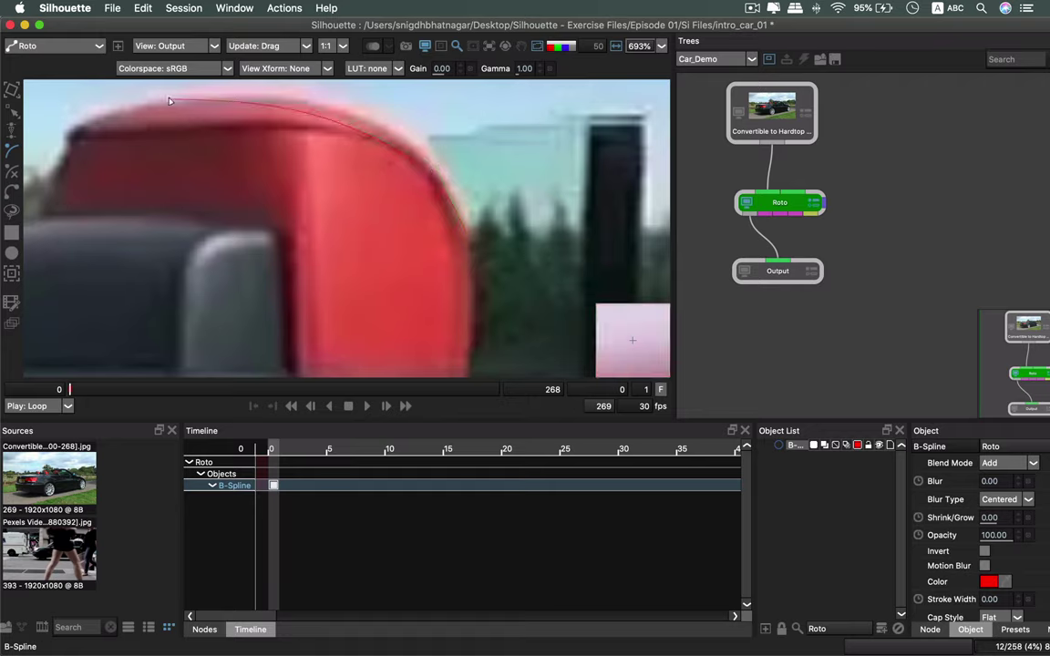
{"action": "left_click", "coordinate": [65, 136]}
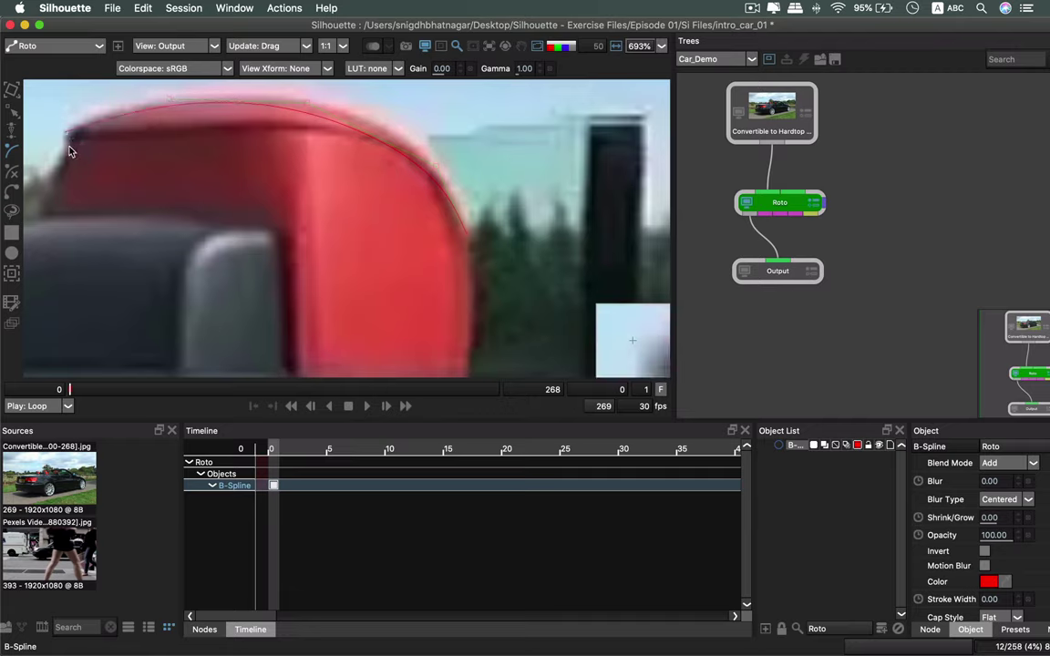
{"action": "left_click", "coordinate": [67, 145]}
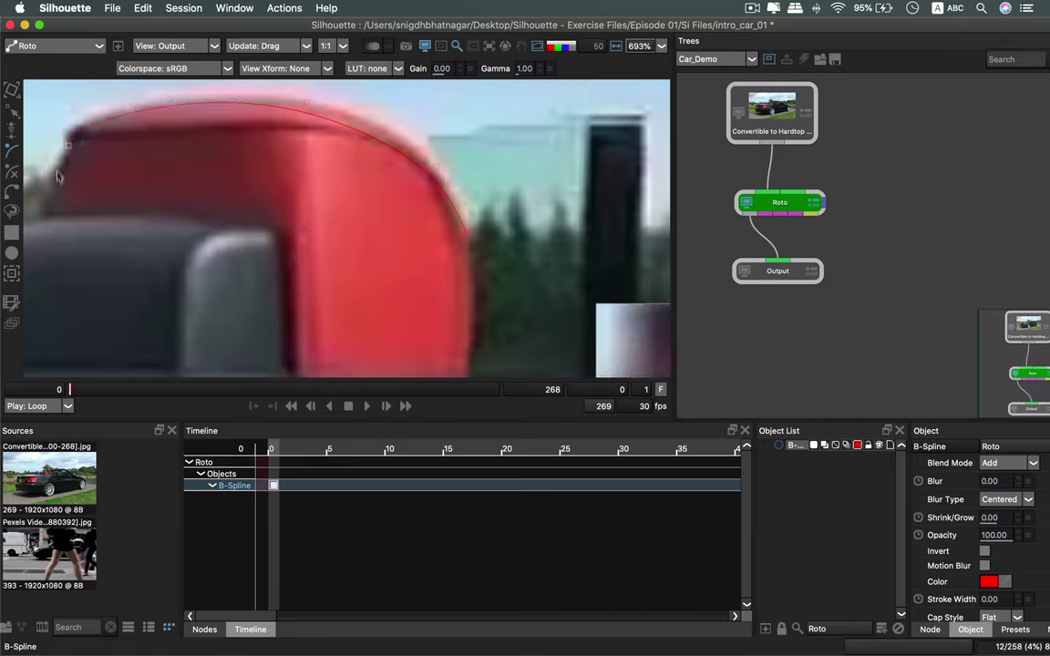
{"action": "left_click", "coordinate": [41, 215]}
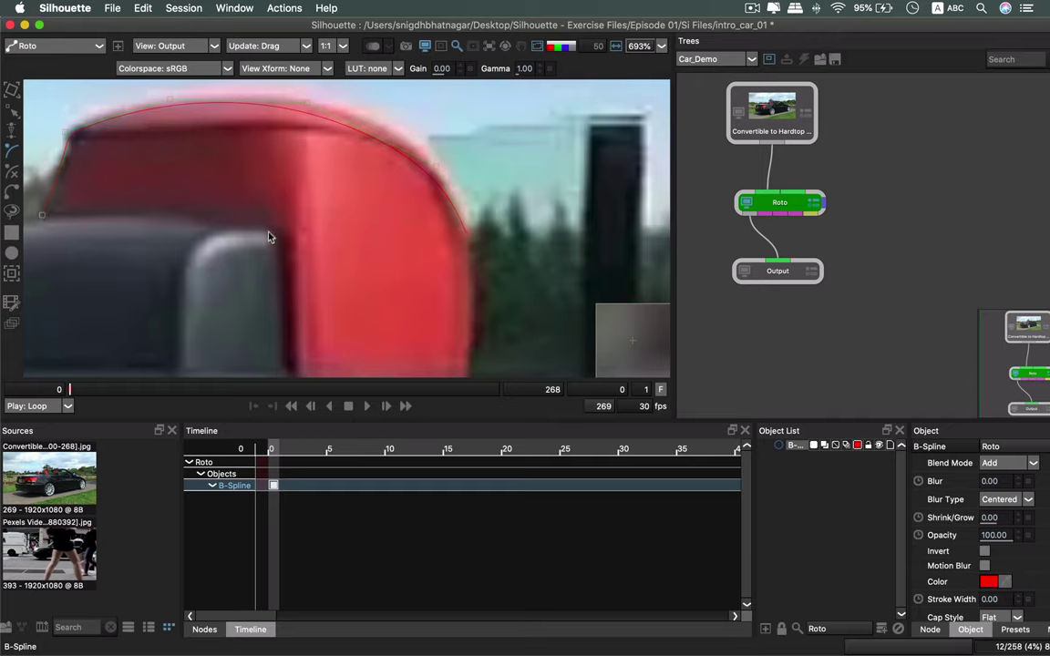
Continue the B-Spline along the seat's inner edge beside the dark headrest and across its base, closing it at the right edge.
{"action": "left_click", "coordinate": [144, 207]}
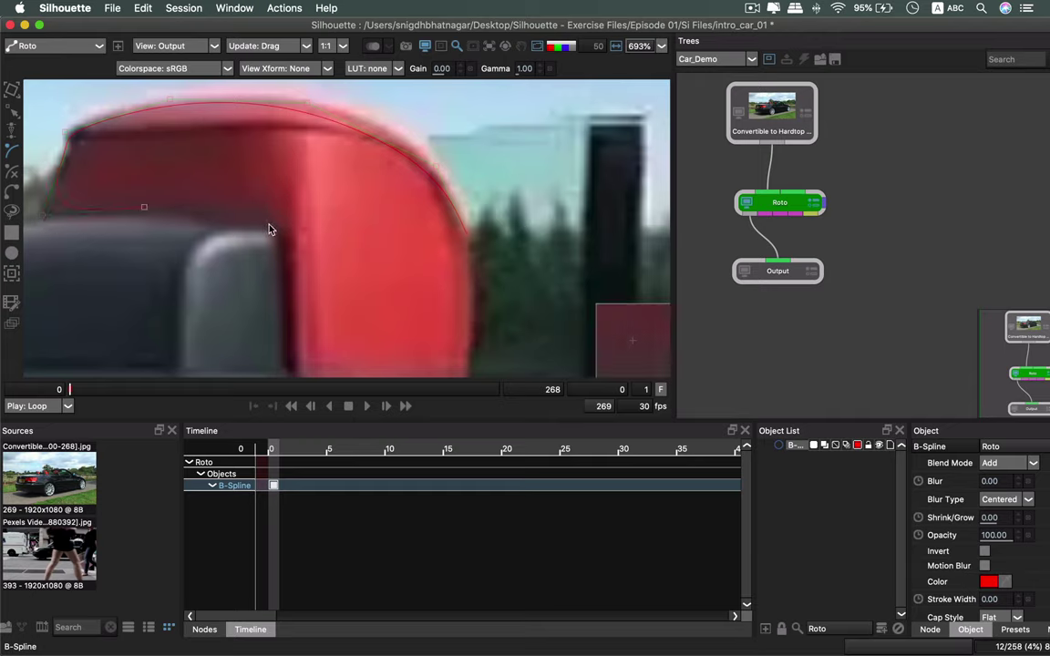
{"action": "left_click", "coordinate": [269, 225]}
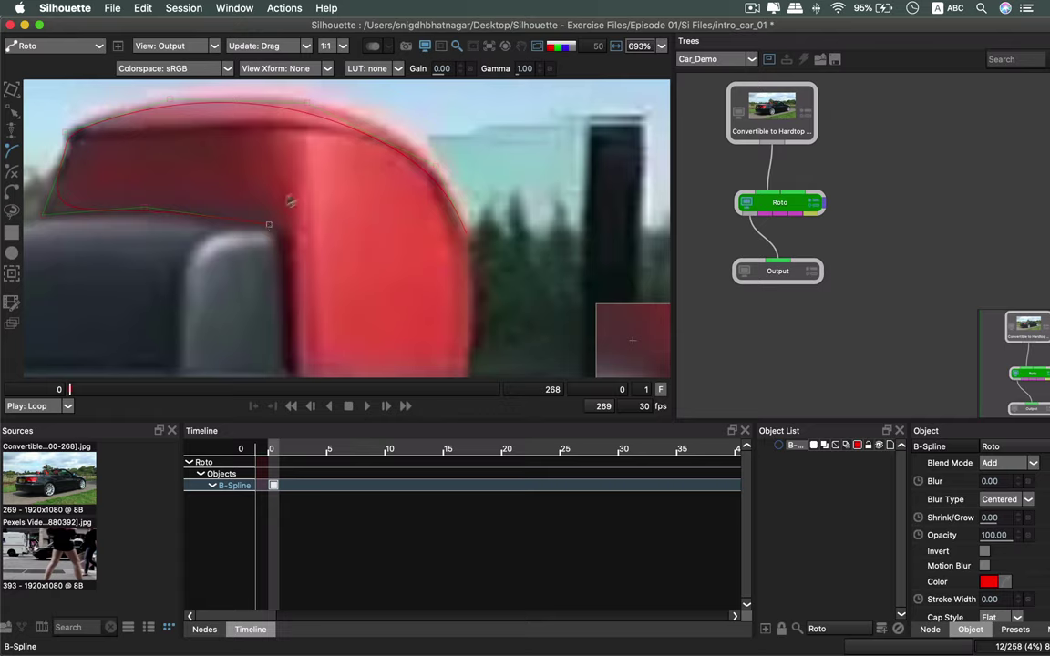
{"action": "left_click", "coordinate": [281, 270]}
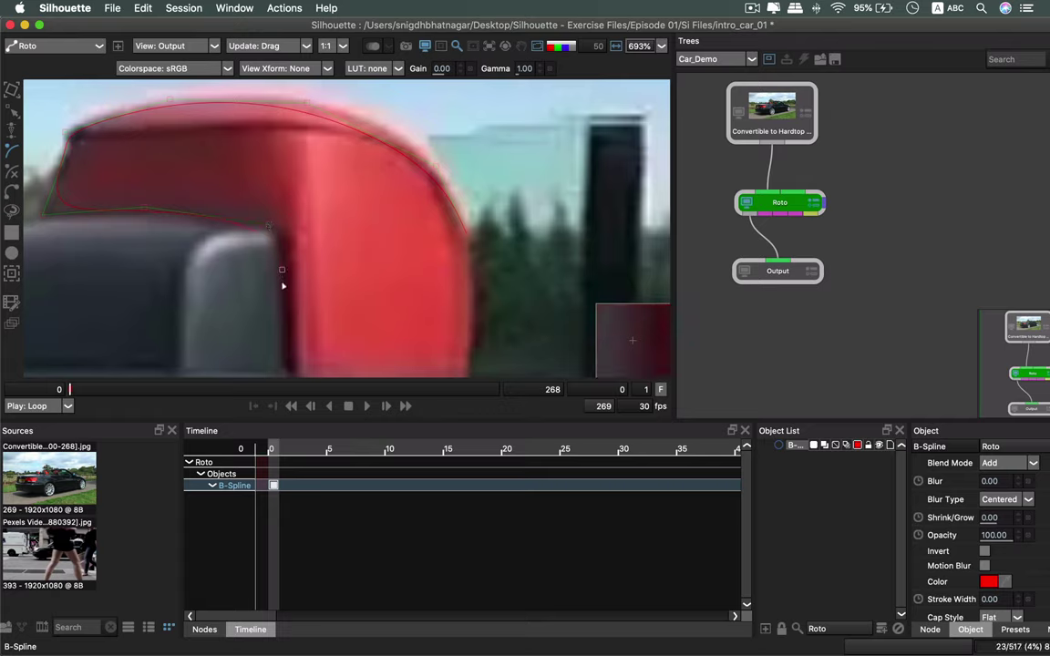
{"action": "left_click", "coordinate": [282, 371]}
{"action": "left_click_drag", "start_coordinate": [324, 348], "coordinate": [332, 234]}
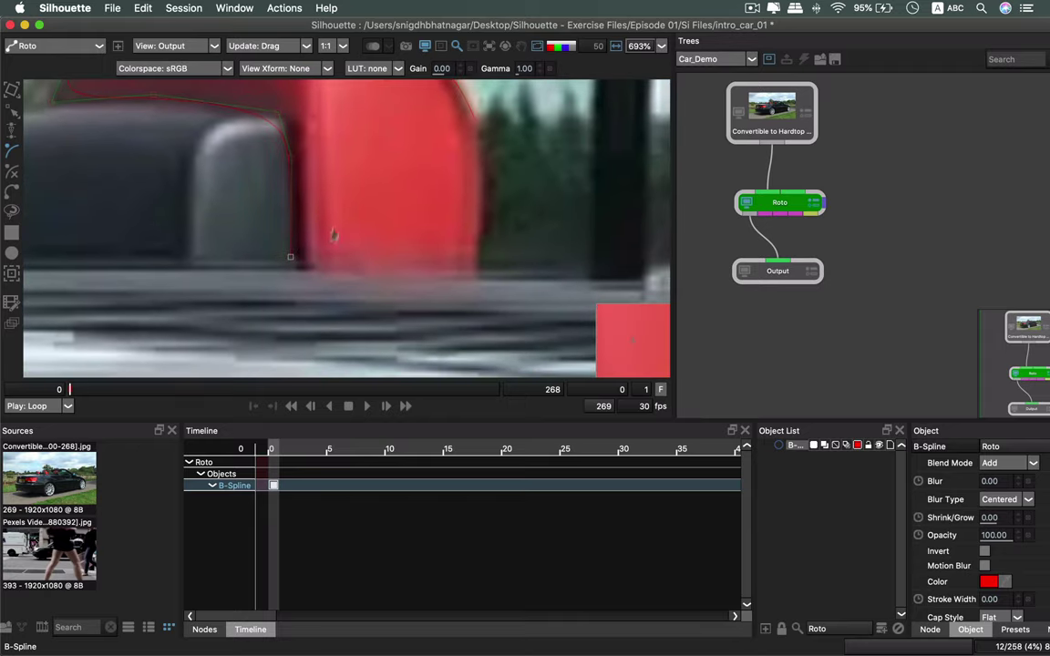
{"action": "left_click", "coordinate": [309, 272]}
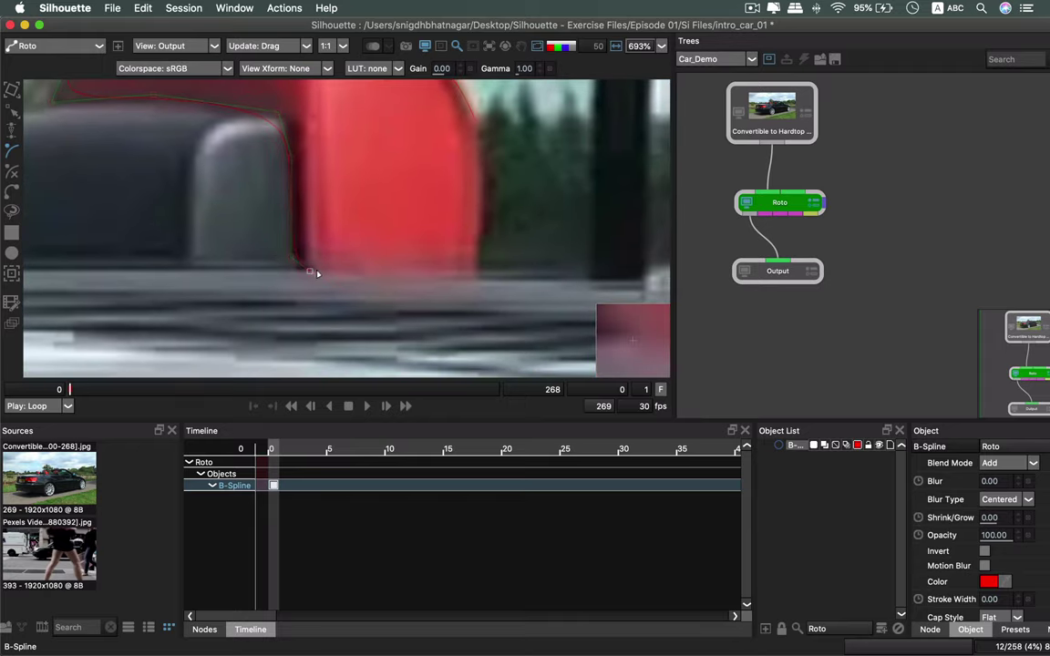
{"action": "left_click", "coordinate": [477, 276]}
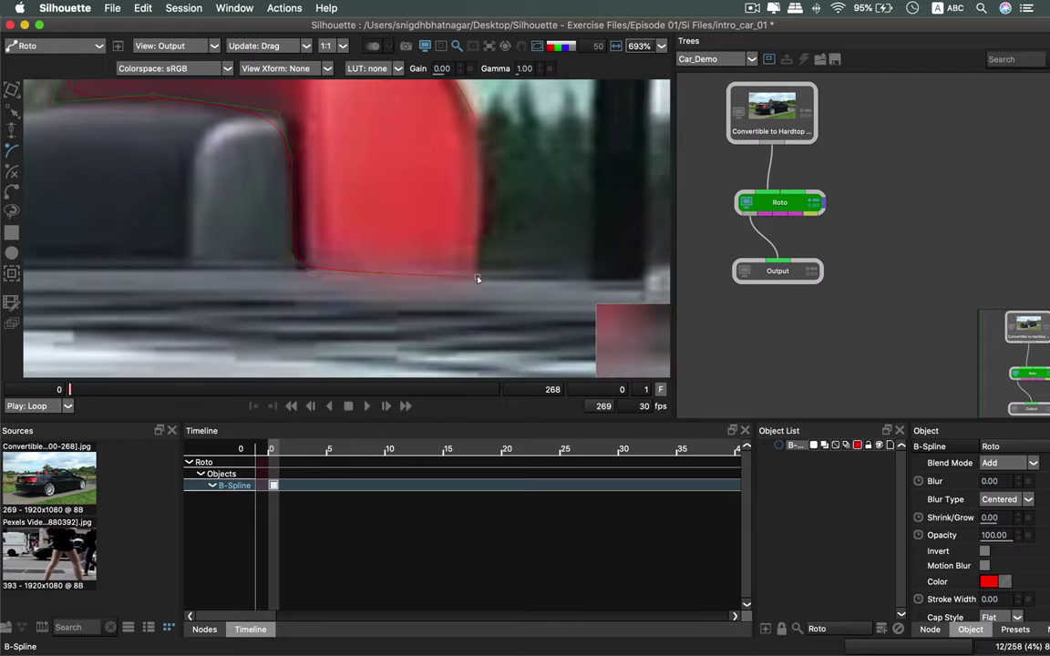
{"action": "left_click", "coordinate": [476, 121]}
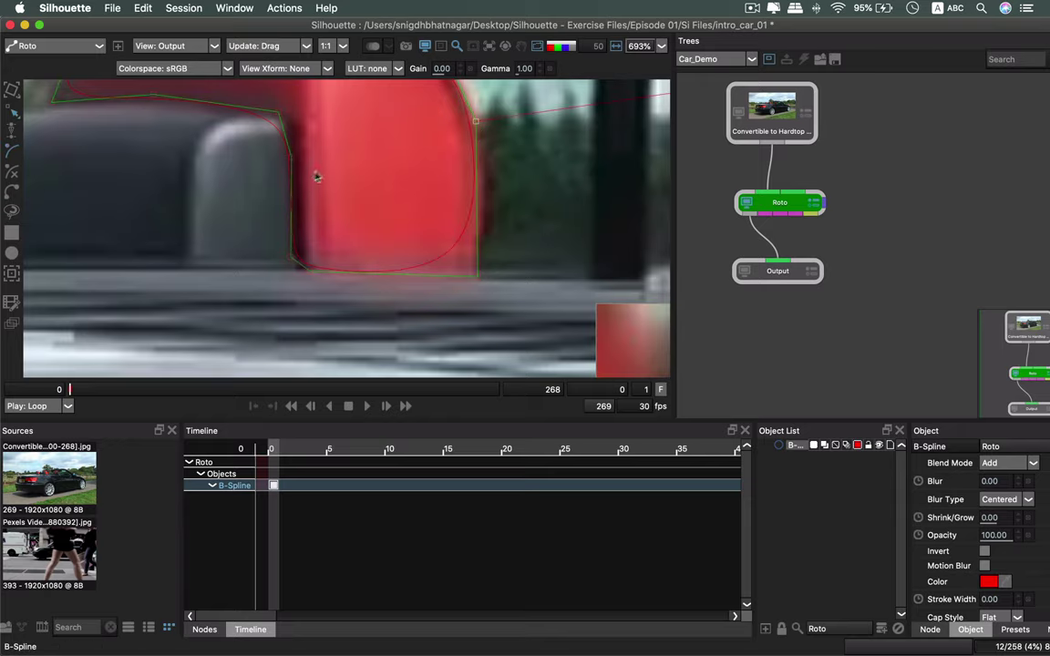
Convert the B-Spline's bottom-right point to a Corner.
{"action": "left_click_drag", "start_coordinate": [335, 150], "coordinate": [384, 205]}
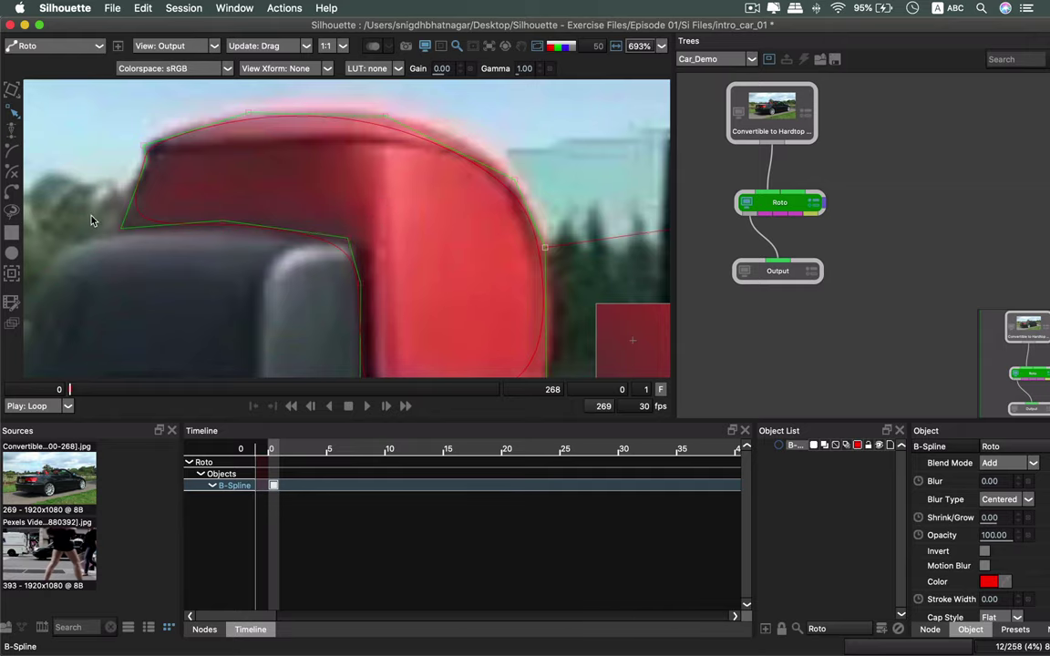
{"action": "left_click_drag", "start_coordinate": [529, 258], "coordinate": [370, 182]}
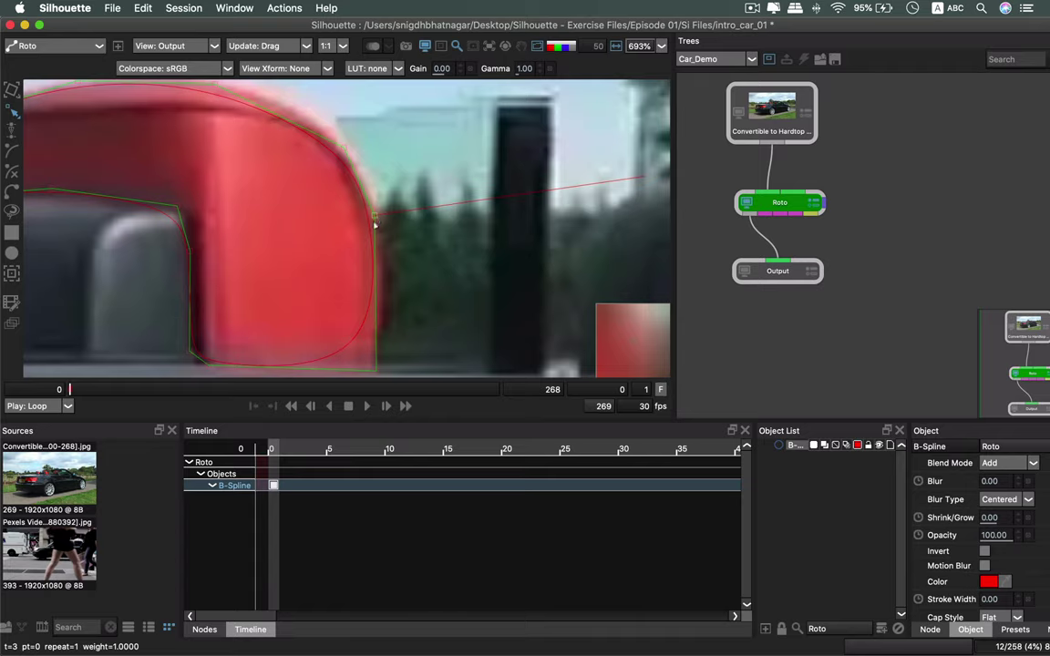
{"action": "left_click_drag", "start_coordinate": [382, 351], "coordinate": [394, 225]}
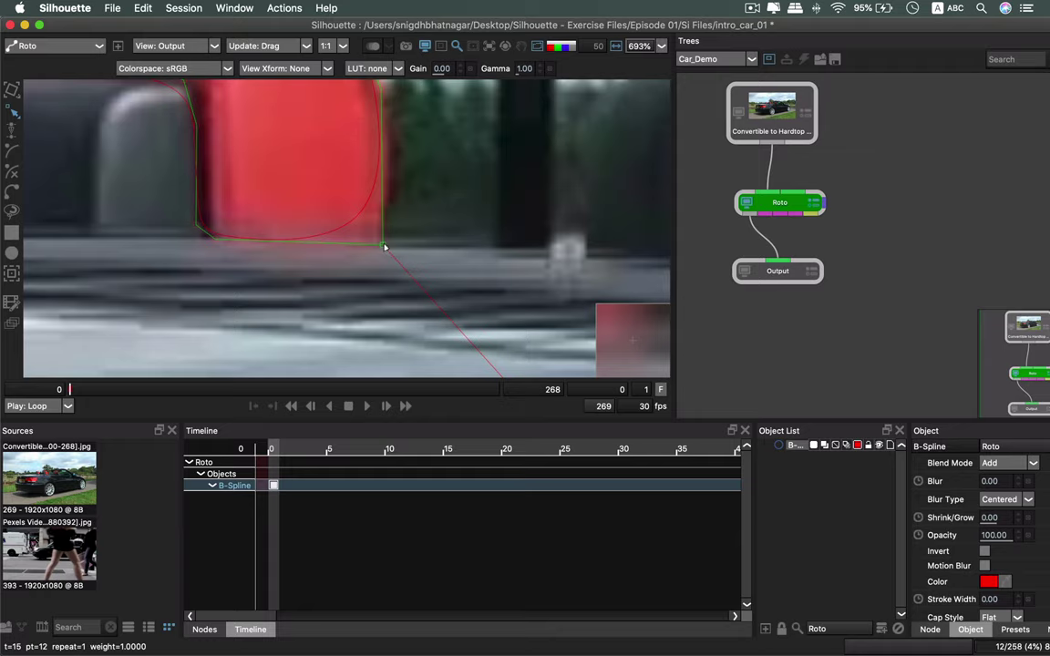
{"action": "right_click", "coordinate": [384, 246]}
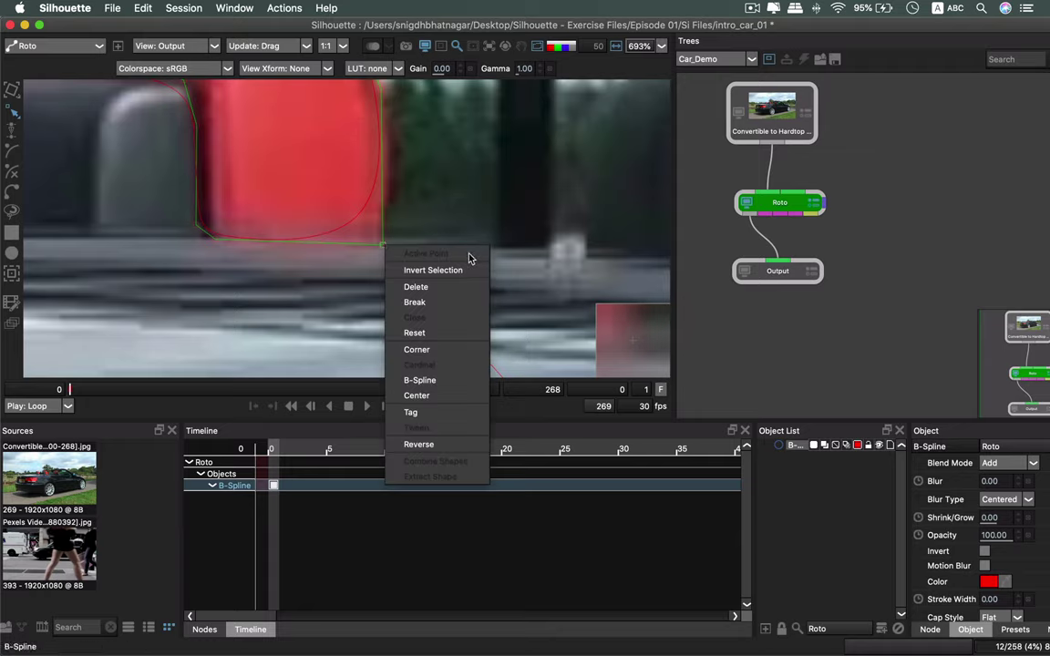
{"action": "left_click", "coordinate": [450, 352]}
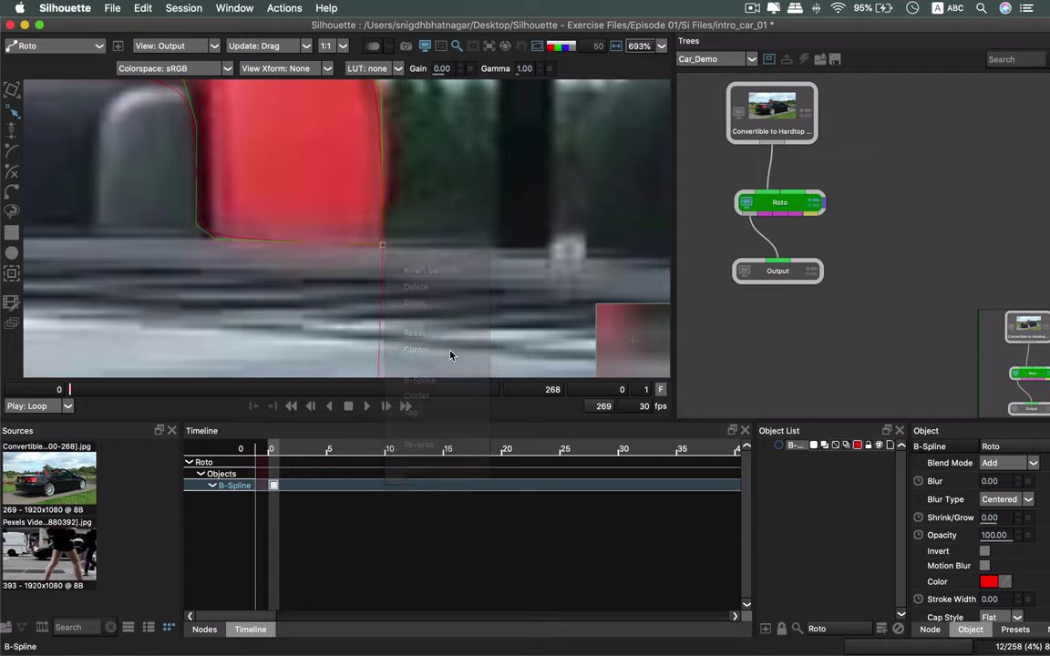
Move the B-Spline's right-edge, upper-right and top points outward so the curve fits the red seat's outline.
{"action": "left_click_drag", "start_coordinate": [407, 171], "coordinate": [456, 340], "text": "alt"}
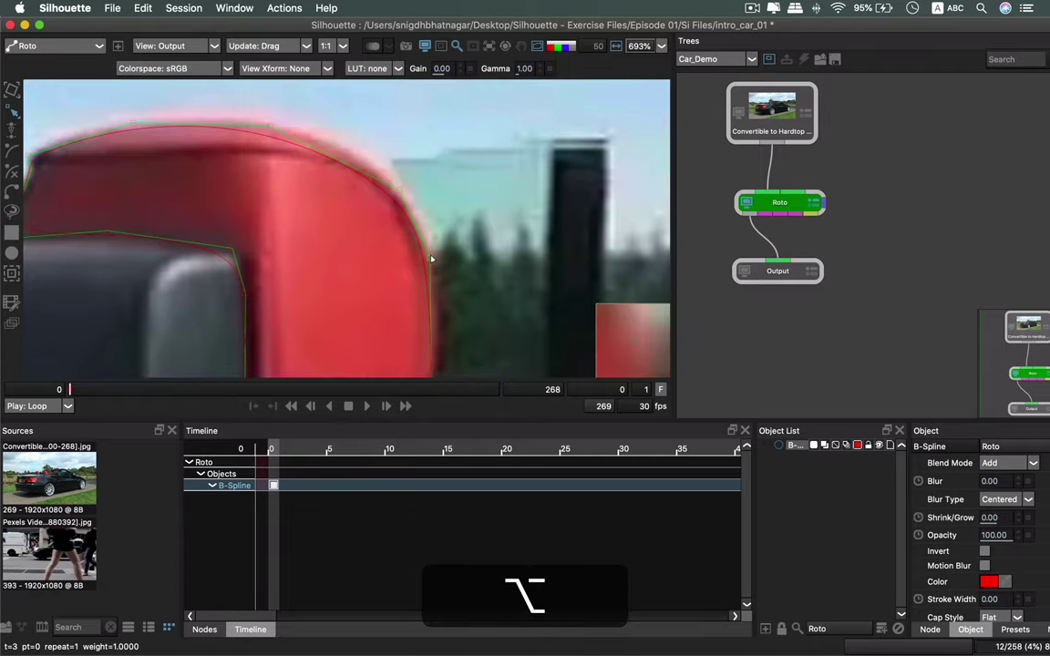
{"action": "left_click_drag", "start_coordinate": [432, 260], "coordinate": [438, 257]}
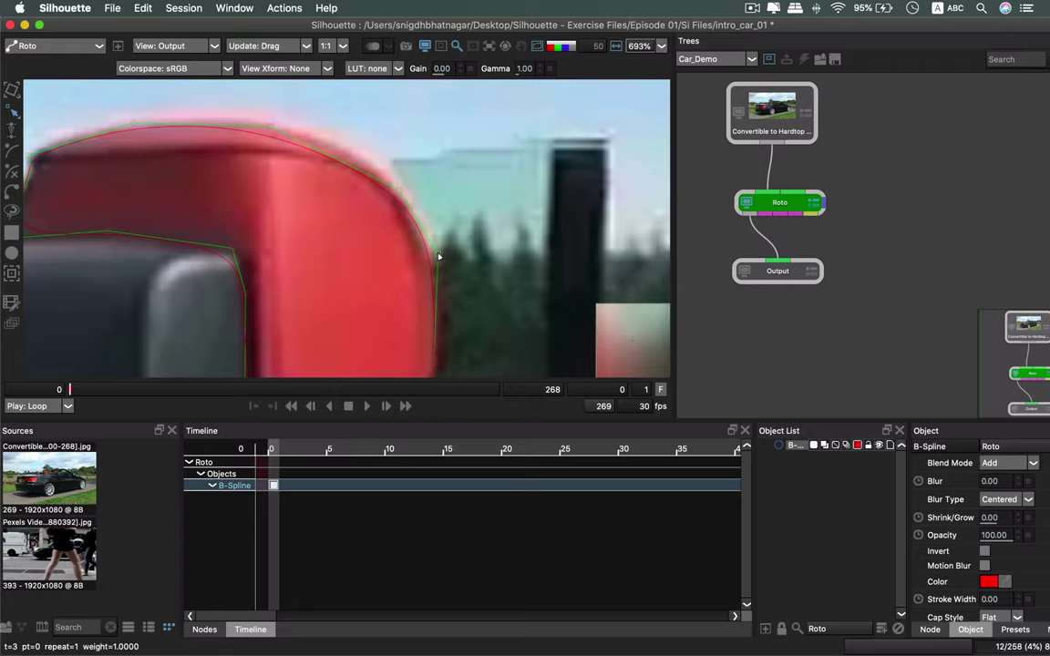
{"action": "left_click_drag", "start_coordinate": [404, 213], "coordinate": [417, 251]}
{"action": "left_click_drag", "start_coordinate": [323, 262], "coordinate": [443, 246], "text": "alt"}
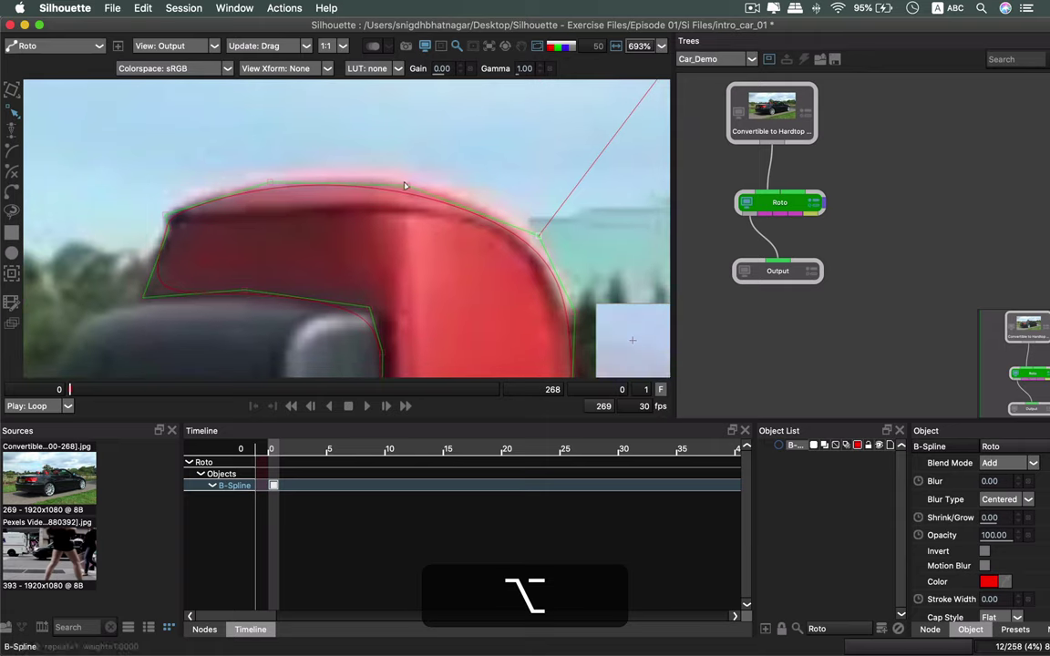
{"action": "left_click_drag", "start_coordinate": [407, 186], "coordinate": [414, 175]}
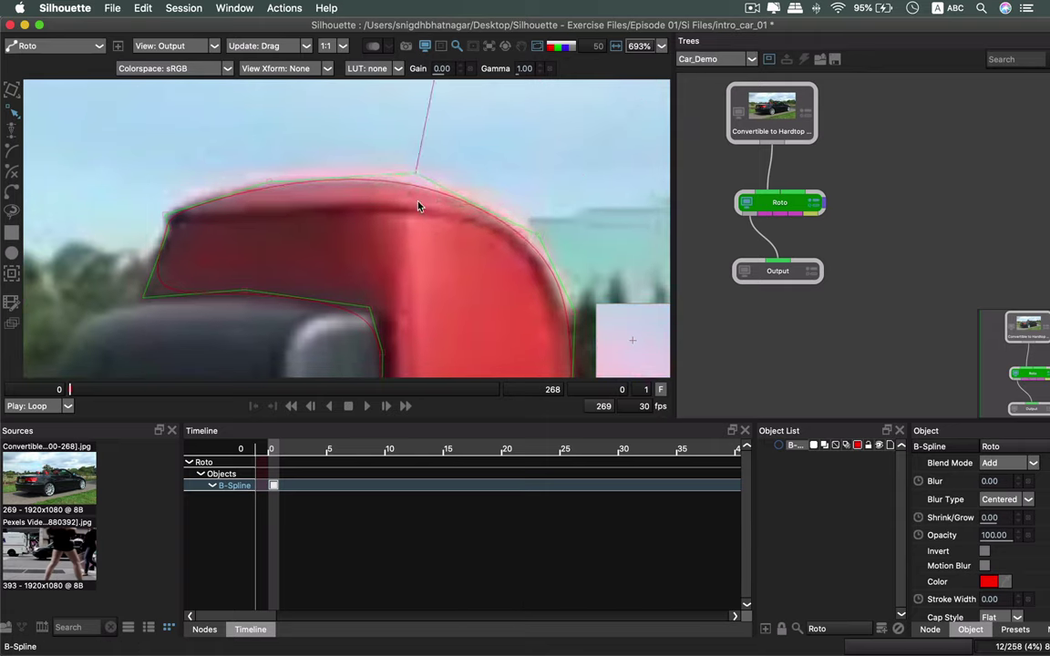
{"action": "left_click", "coordinate": [540, 239]}
{"action": "mouse_move", "coordinate": [540, 239]}
{"action": "left_mouse_down"}
{"action": "mouse_move", "coordinate": [518, 220]}
{"action": "mouse_move", "coordinate": [533, 231]}
{"action": "left_mouse_up"}
{"action": "left_click_drag", "start_coordinate": [240, 225], "coordinate": [305, 166]}
{"action": "left_click_drag", "start_coordinate": [333, 126], "coordinate": [305, 121]}
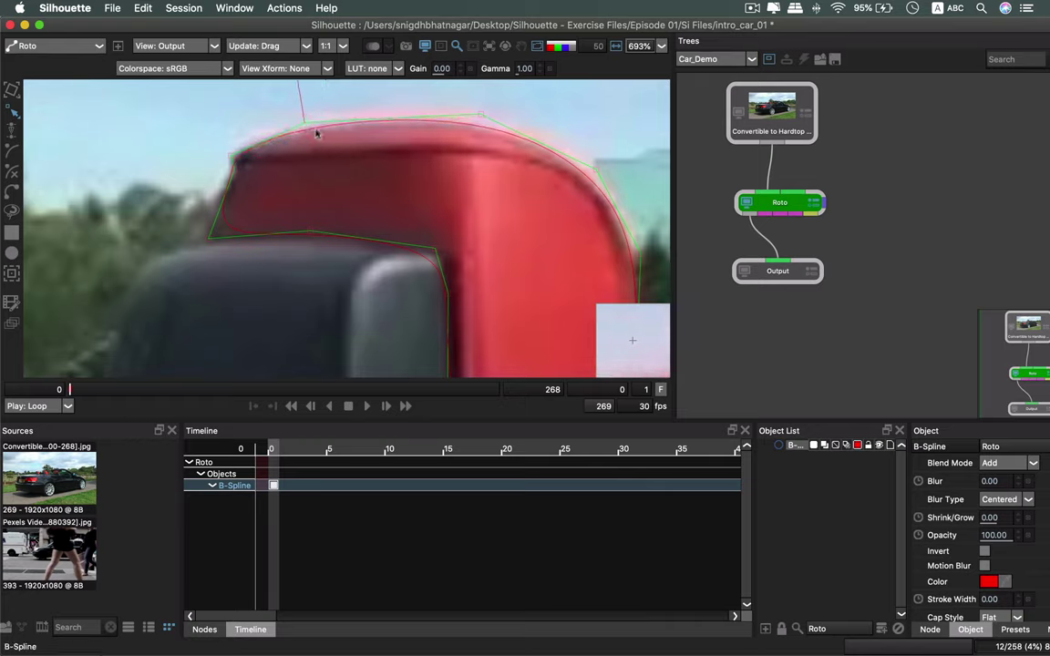
Adjust the B-Spline at the seat's top-left tip and convert the point there to a Corner.
{"action": "left_click_drag", "start_coordinate": [230, 156], "coordinate": [234, 159]}
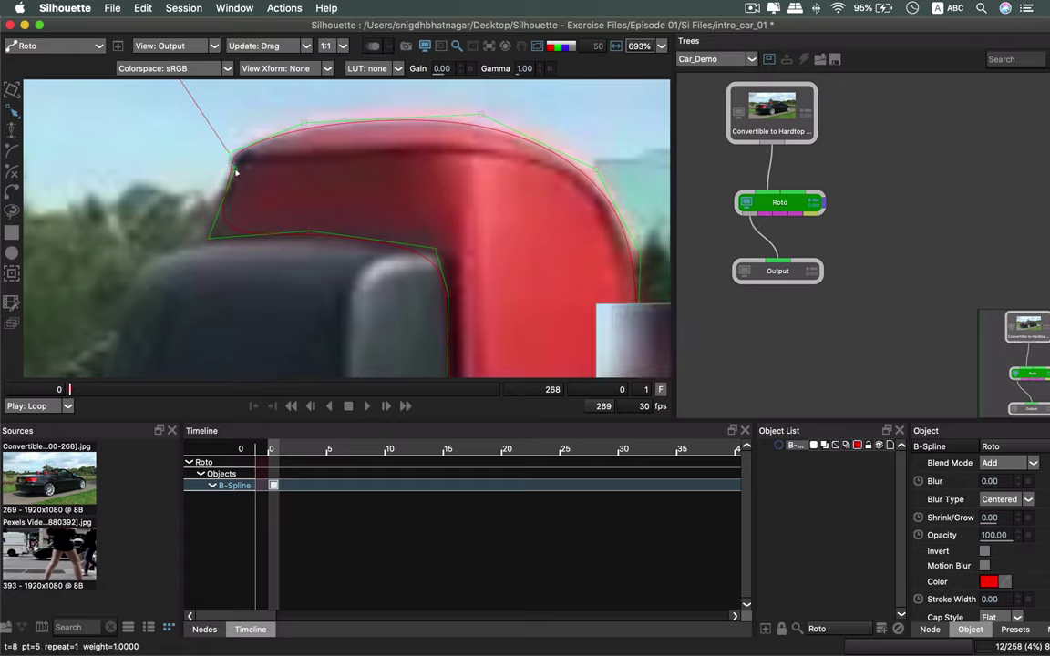
{"action": "right_click", "coordinate": [235, 172]}
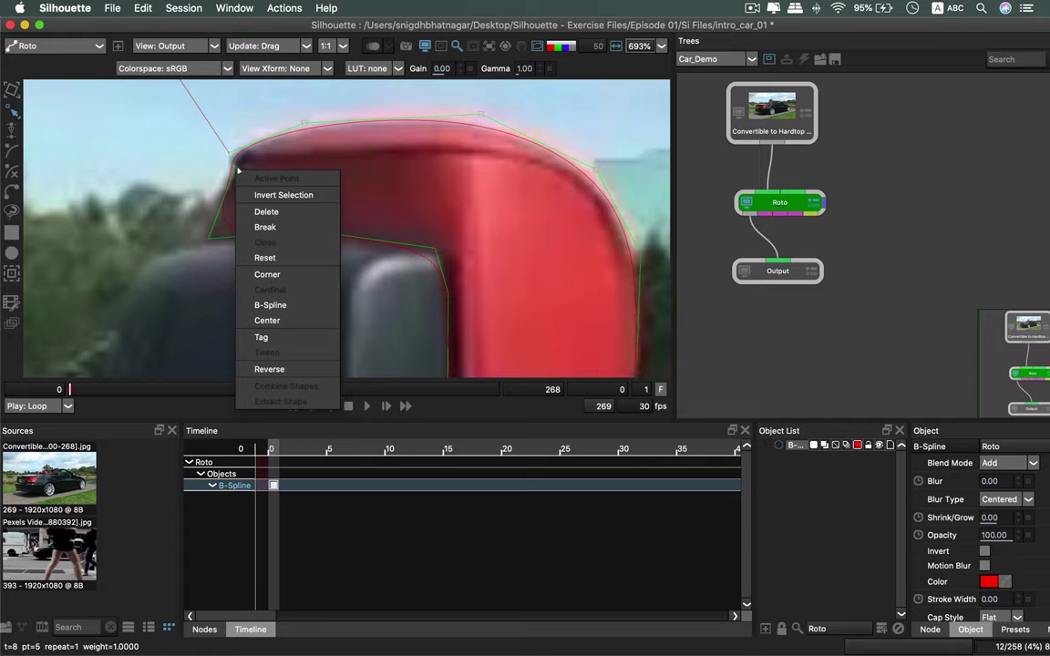
{"action": "left_click", "coordinate": [274, 273]}
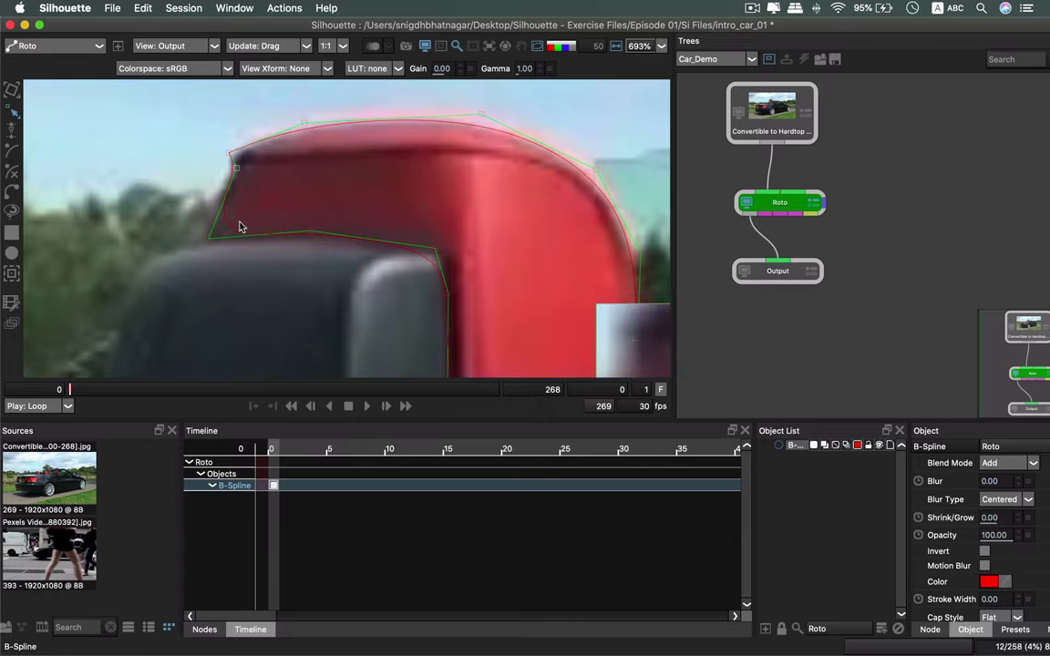
Preview the shape's matte as a color overlay on the seat, and turn the overlay off again.
{"action": "key", "text": "a"}
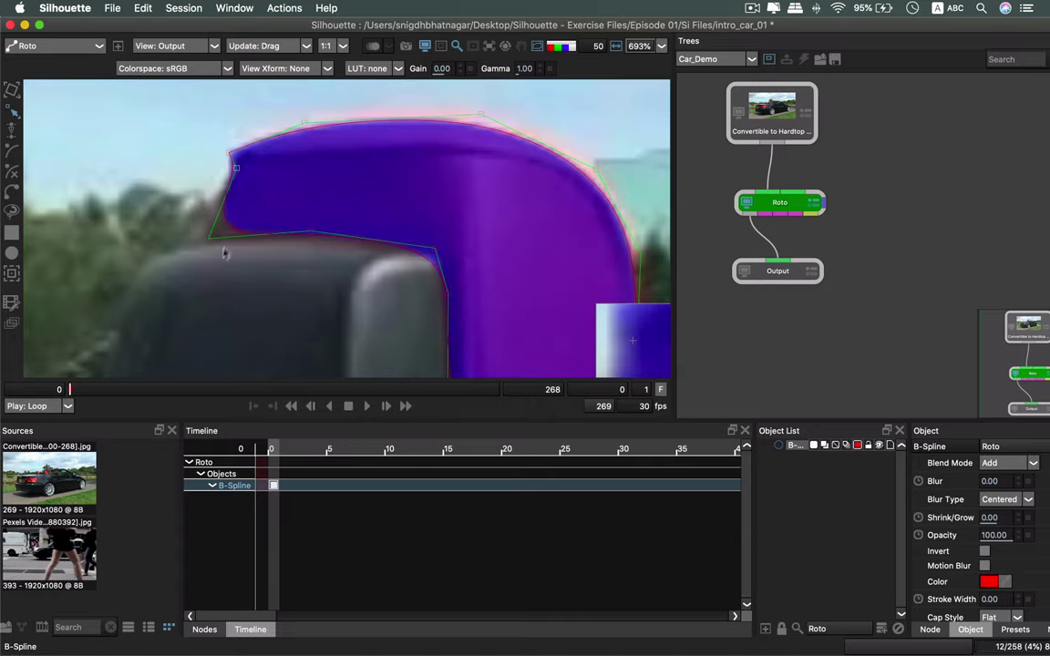
{"action": "key", "text": "a"}
{"action": "key", "text": "a"}
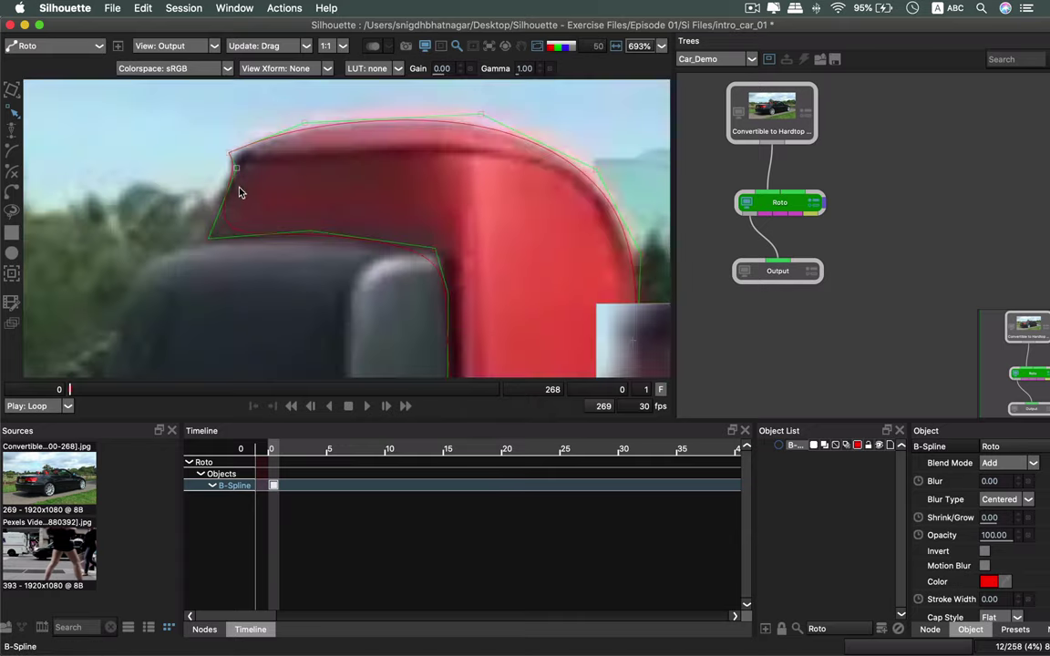
Convert the B-Spline's lower-left point to a Corner and apply Center to the neighbouring point on the inner edge.
{"action": "right_click", "coordinate": [212, 241]}
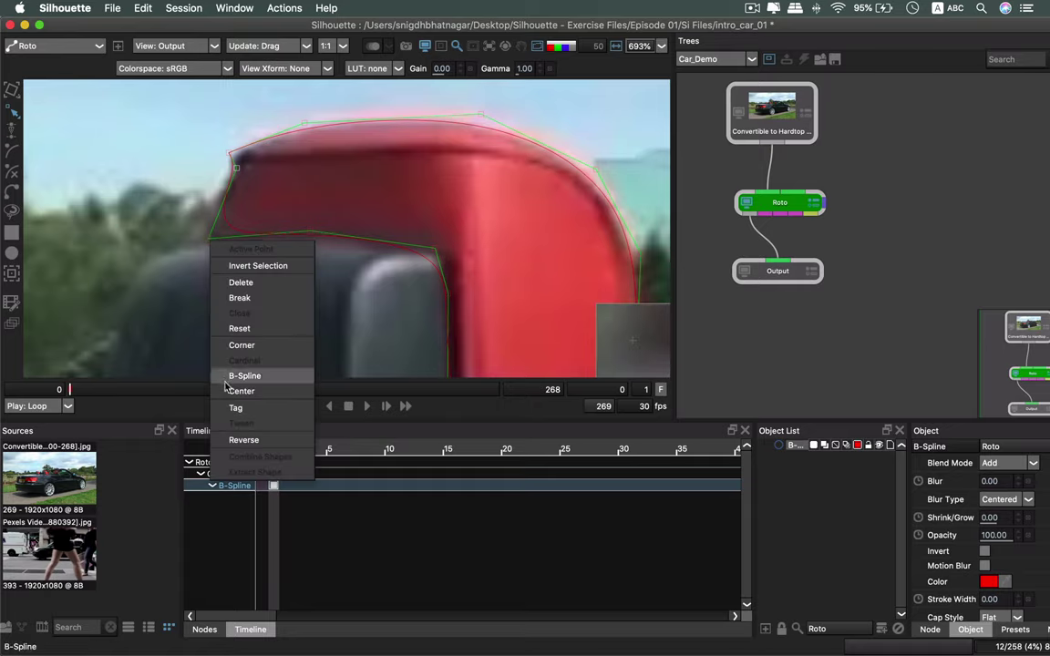
{"action": "left_click", "coordinate": [241, 343]}
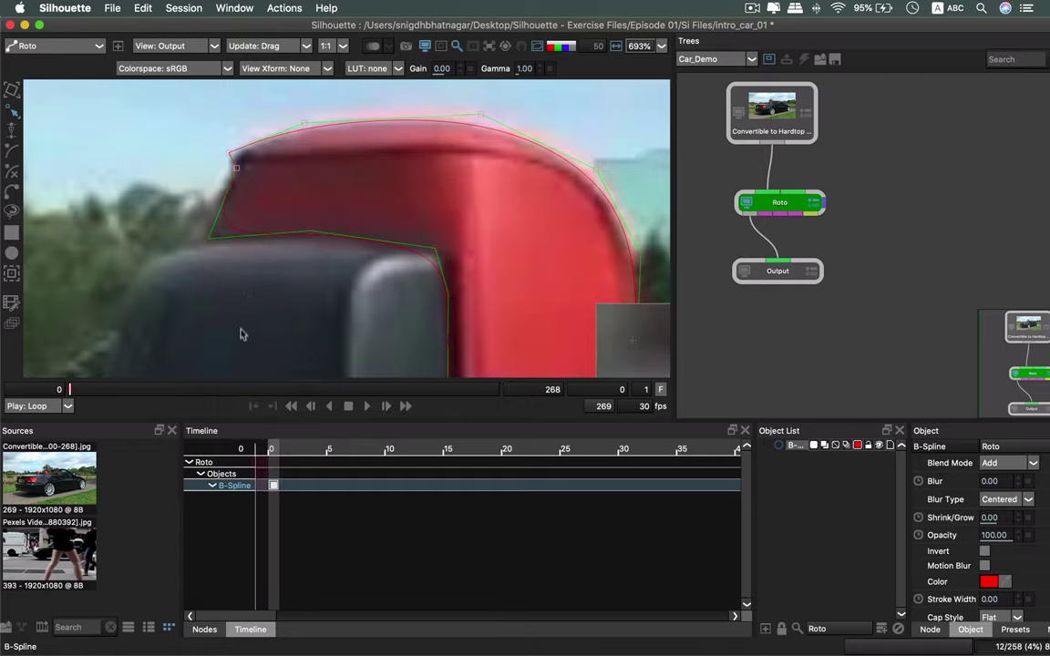
{"action": "left_click", "coordinate": [211, 239]}
{"action": "right_click", "coordinate": [211, 240]}
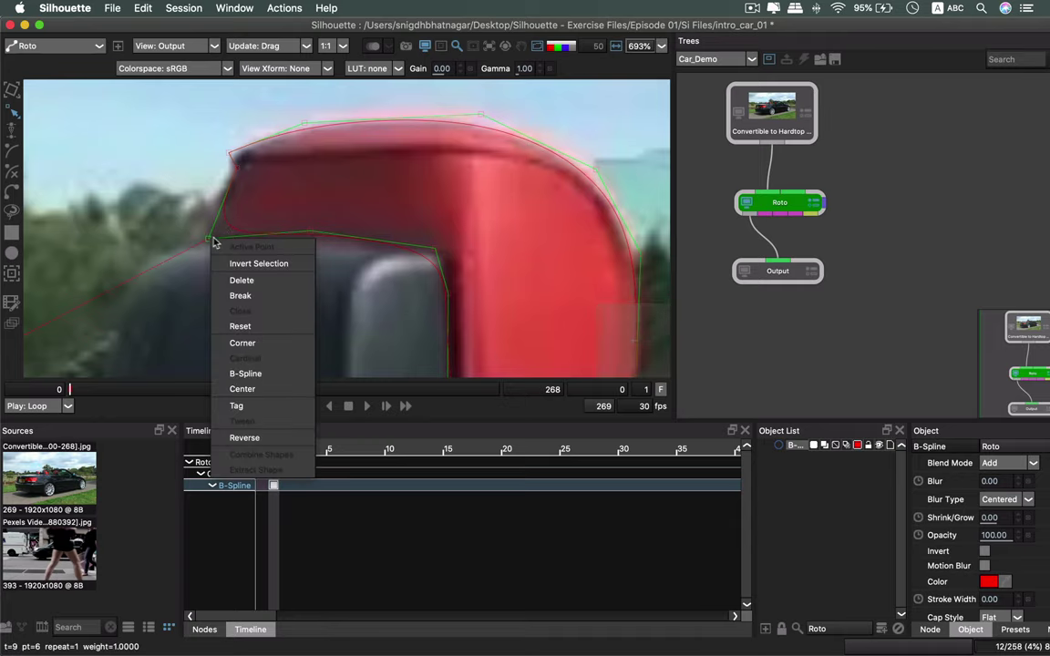
{"action": "left_click", "coordinate": [230, 370]}
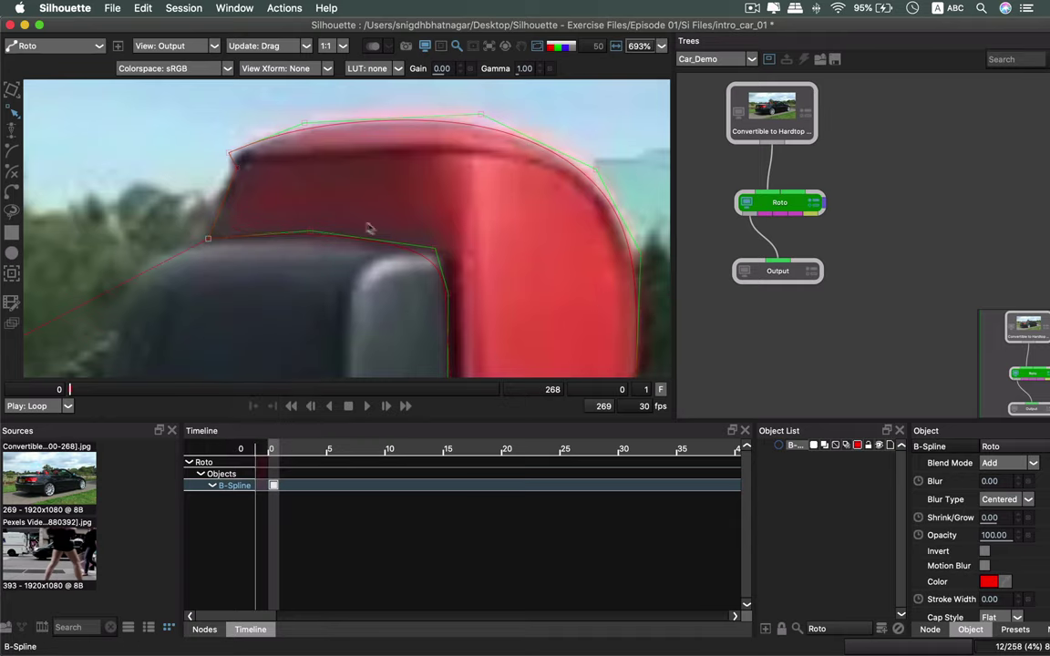
{"action": "right_click", "coordinate": [311, 234]}
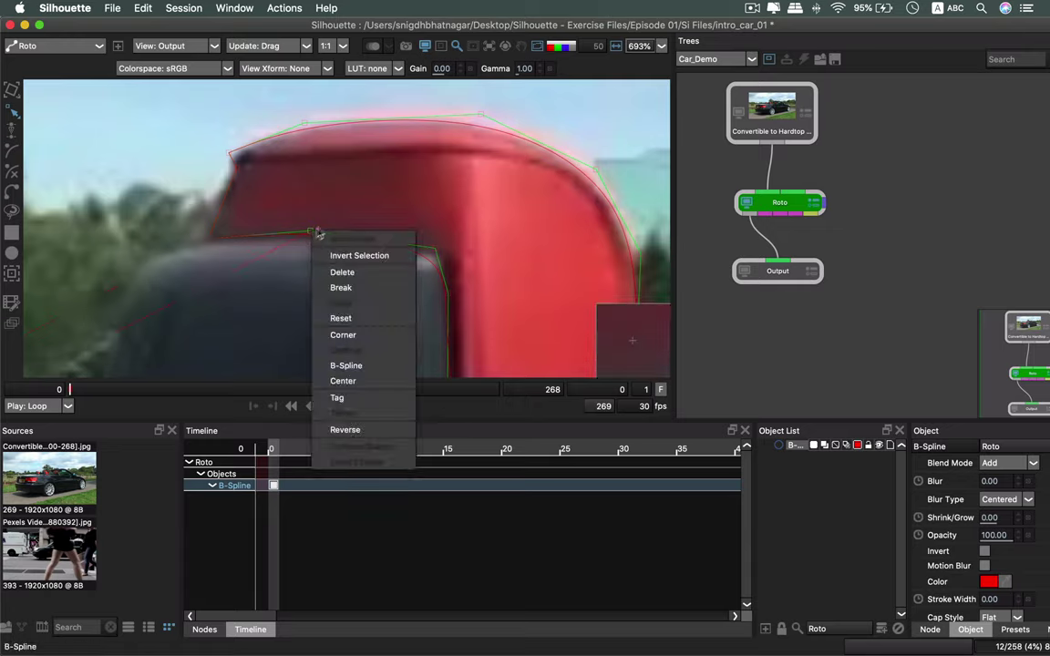
{"action": "left_click", "coordinate": [342, 381]}
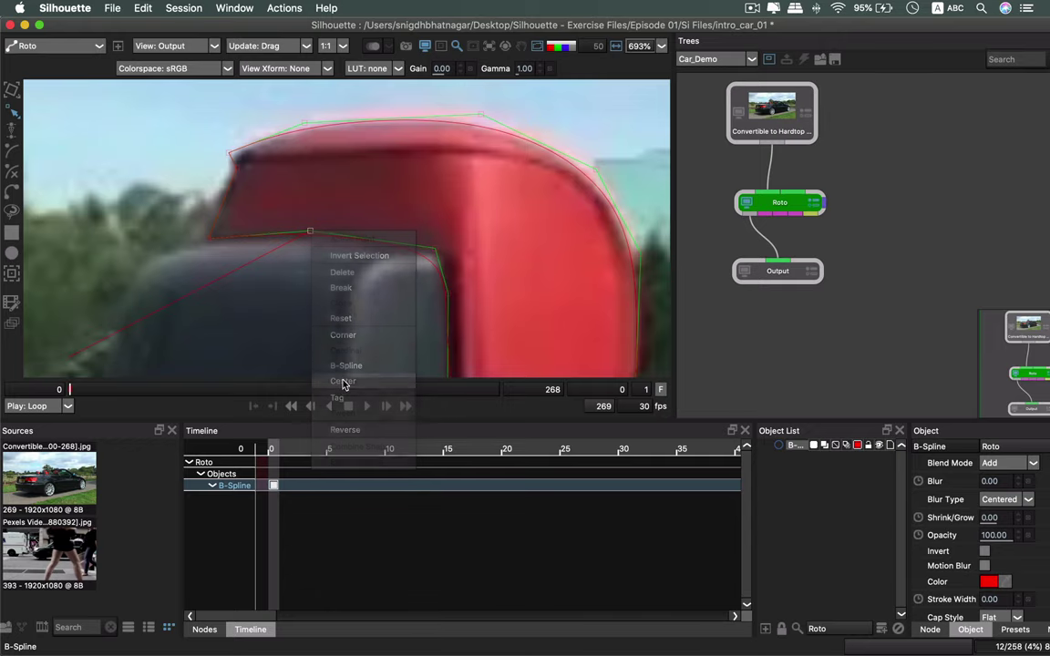
Lower the B-Spline's middle inner-edge point above the black headrest and move the inner corner point outward to fit the red seat.
{"action": "left_click_drag", "start_coordinate": [311, 222], "coordinate": [311, 236]}
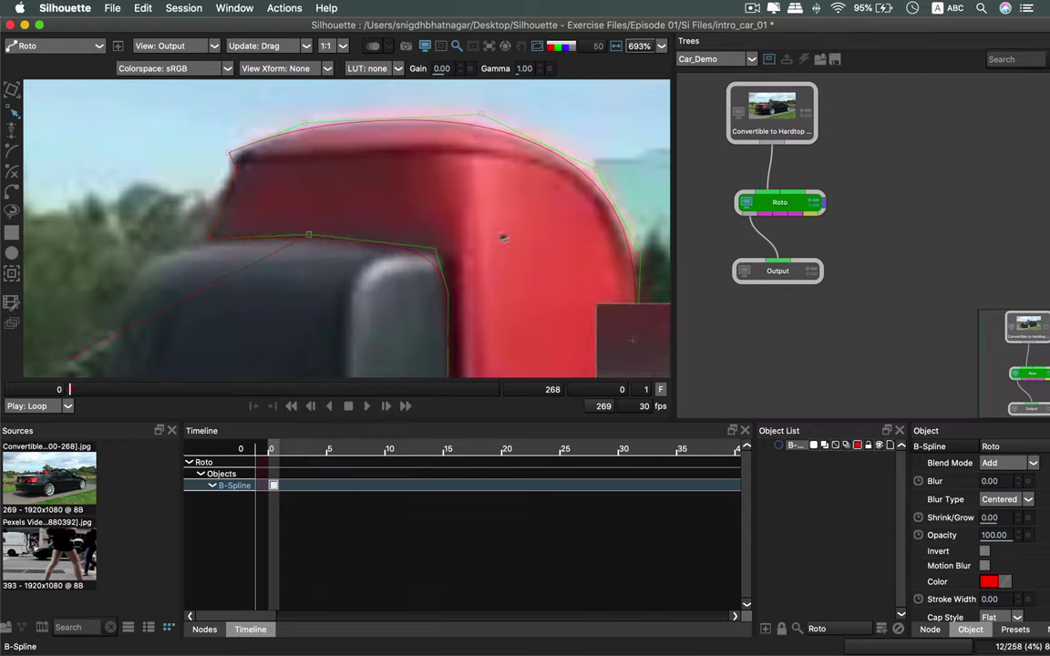
{"action": "left_click", "coordinate": [435, 249]}
{"action": "left_click_drag", "start_coordinate": [435, 250], "coordinate": [459, 247]}
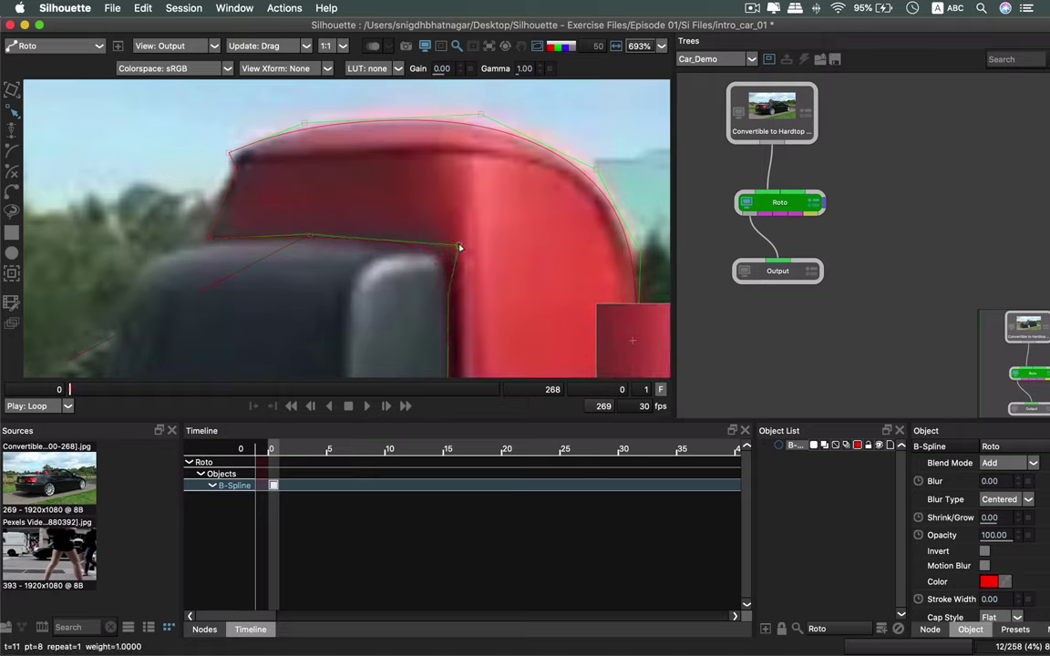
Try converting the B-Spline's inner corner point to a Corner and placing it at the headrest's upper-right edge.
{"action": "right_click", "coordinate": [459, 247]}
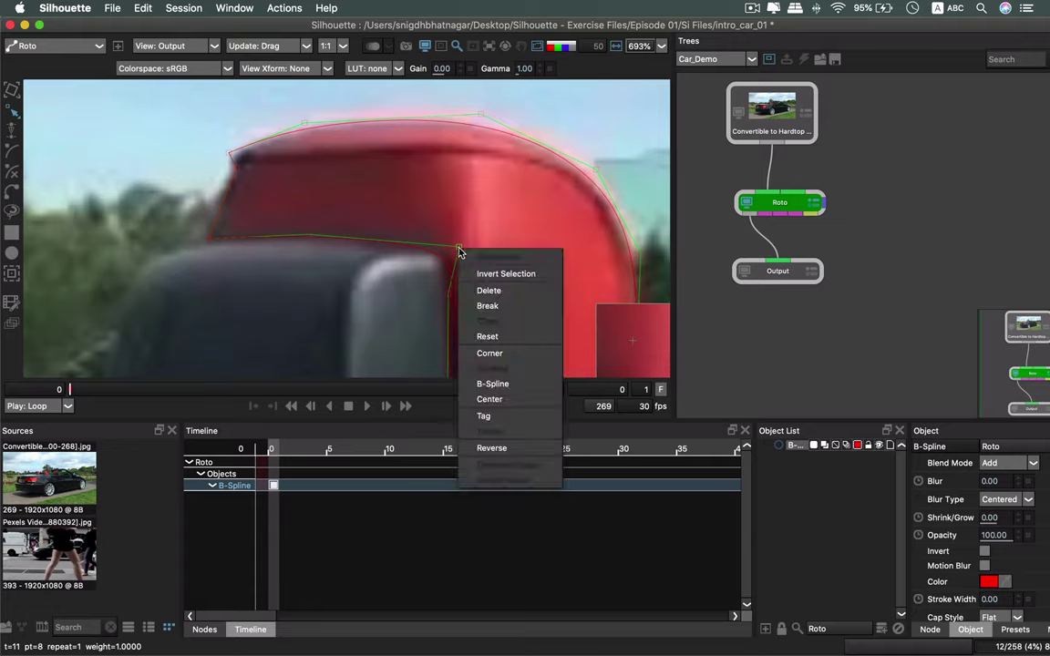
{"action": "left_click", "coordinate": [494, 353]}
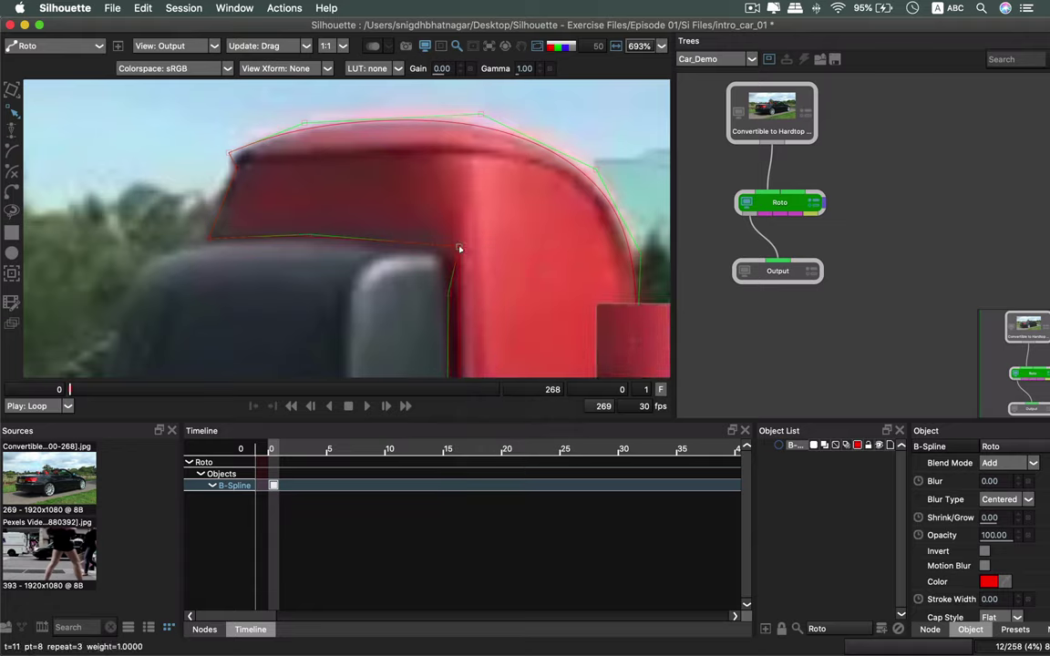
{"action": "left_click_drag", "start_coordinate": [459, 248], "coordinate": [447, 254]}
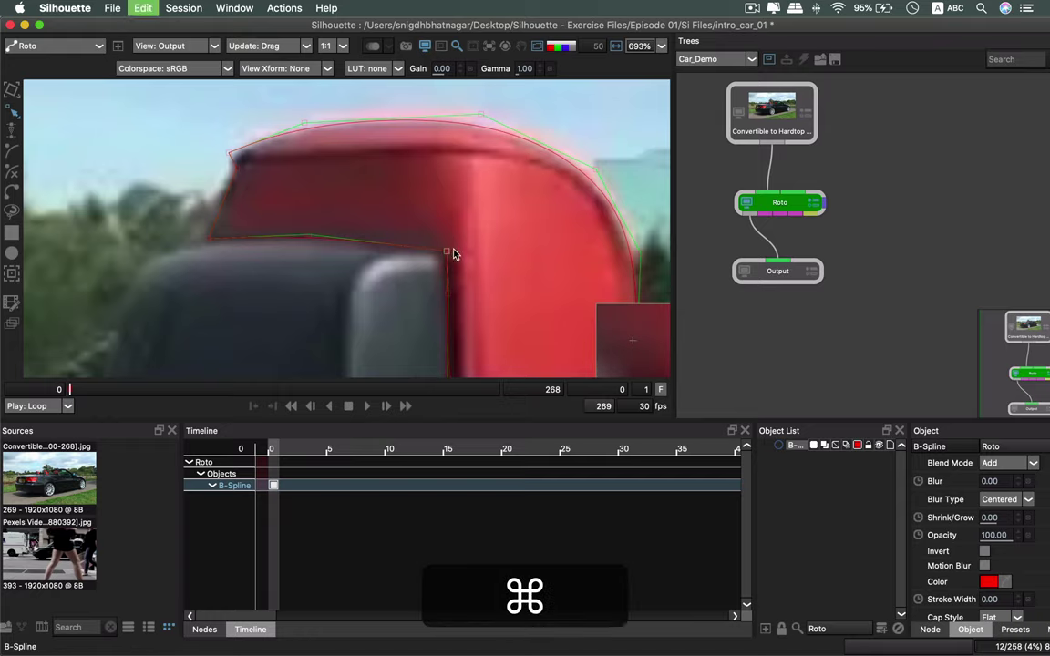
Reposition the B-Spline's inner corner point and the two points below it so the curve follows the headrest's right edge down to its base.
{"action": "mouse_move", "coordinate": [449, 254]}
{"action": "left_mouse_down"}
{"action": "mouse_move", "coordinate": [466, 249]}
{"action": "mouse_move", "coordinate": [460, 243]}
{"action": "left_mouse_up"}
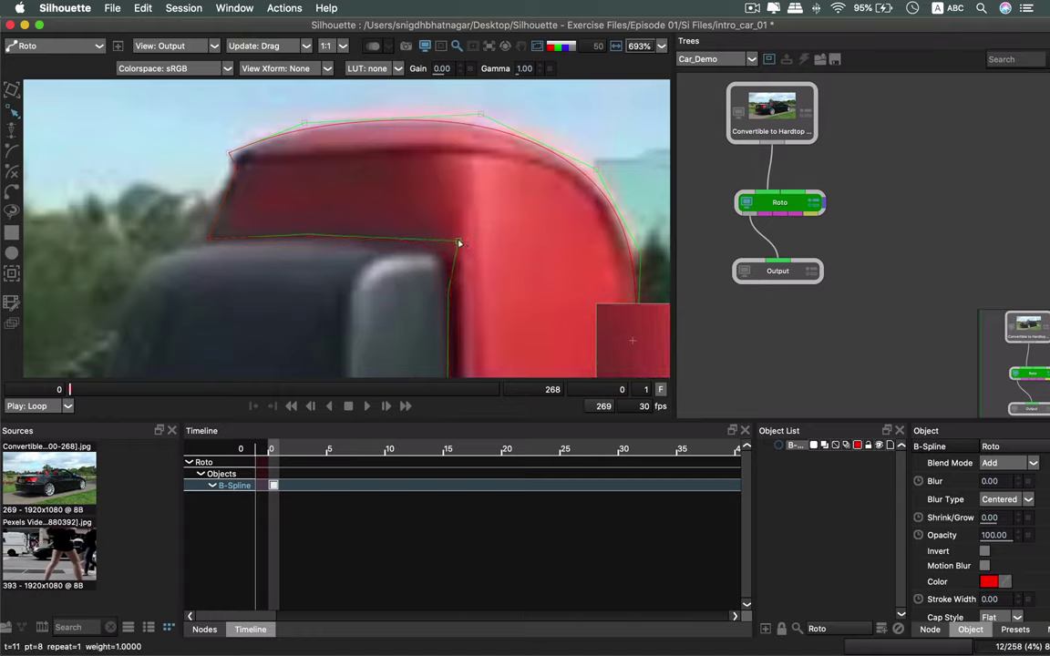
{"action": "left_click_drag", "start_coordinate": [468, 300], "coordinate": [373, 133]}
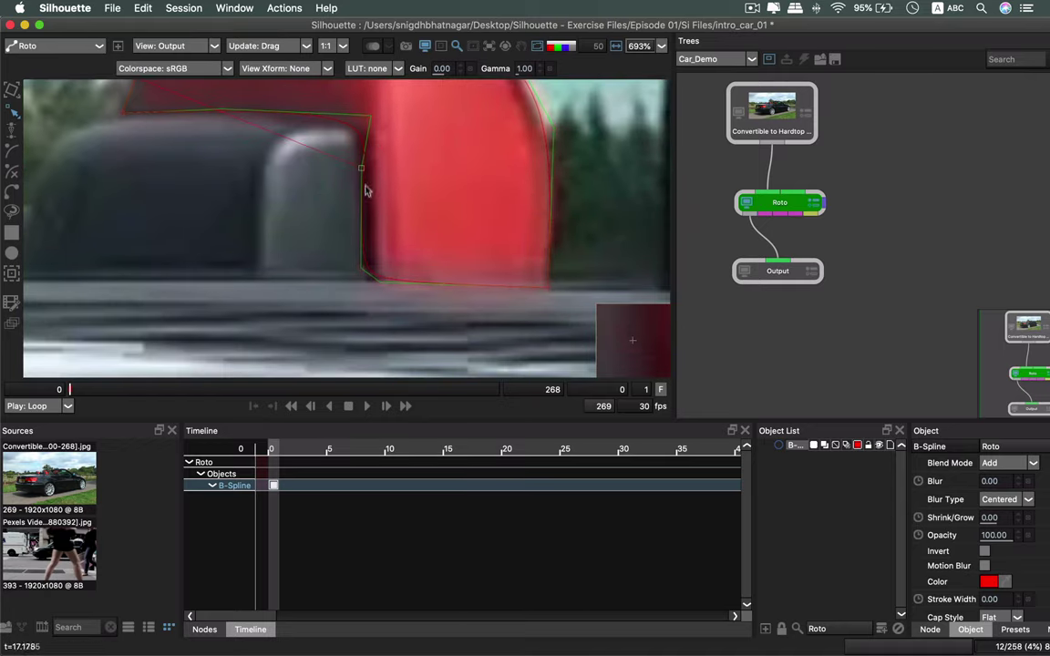
{"action": "key", "text": "super+z"}
{"action": "left_click_drag", "start_coordinate": [396, 176], "coordinate": [386, 234]}
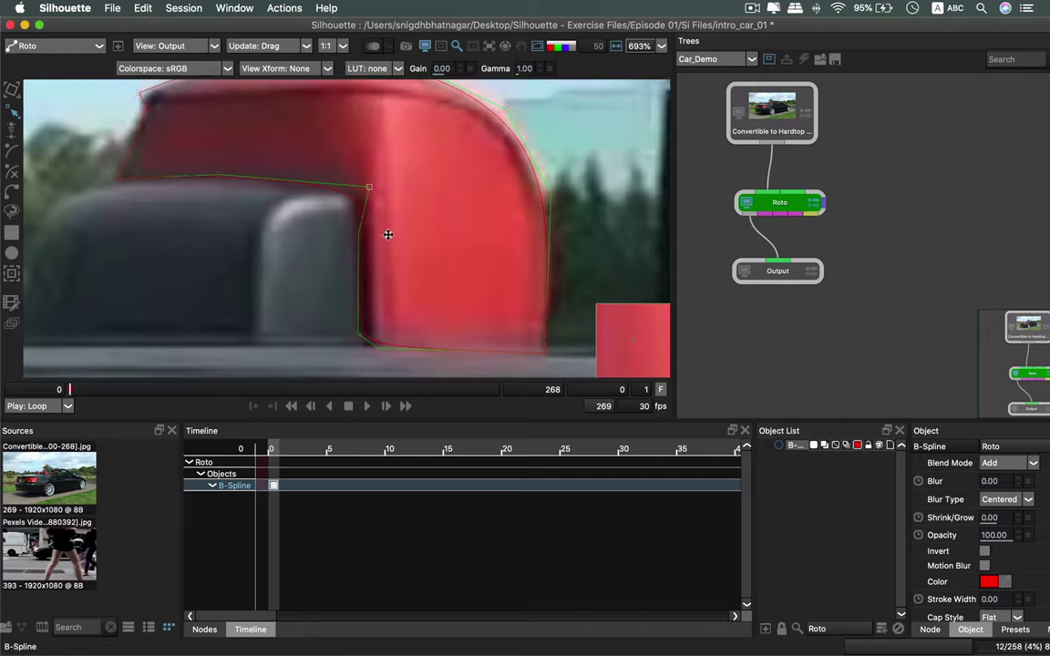
{"action": "left_click", "coordinate": [427, 232]}
{"action": "left_click", "coordinate": [358, 230]}
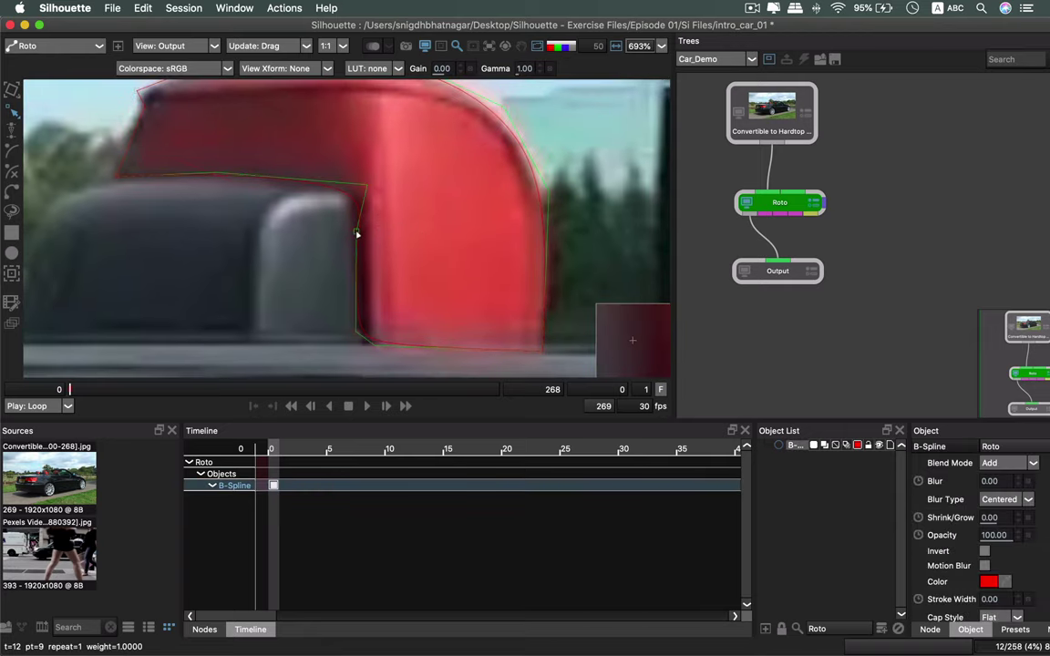
{"action": "mouse_move", "coordinate": [357, 233]}
{"action": "left_mouse_down"}
{"action": "mouse_move", "coordinate": [368, 239]}
{"action": "mouse_move", "coordinate": [356, 241]}
{"action": "mouse_move", "coordinate": [352, 217]}
{"action": "left_mouse_up"}
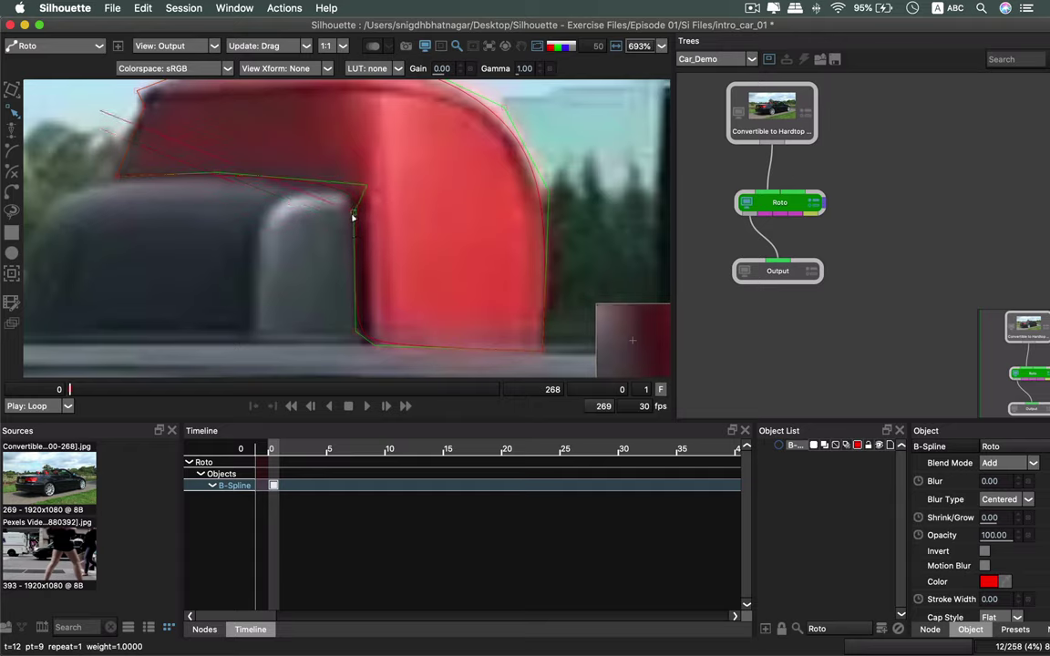
{"action": "left_click", "coordinate": [355, 334]}
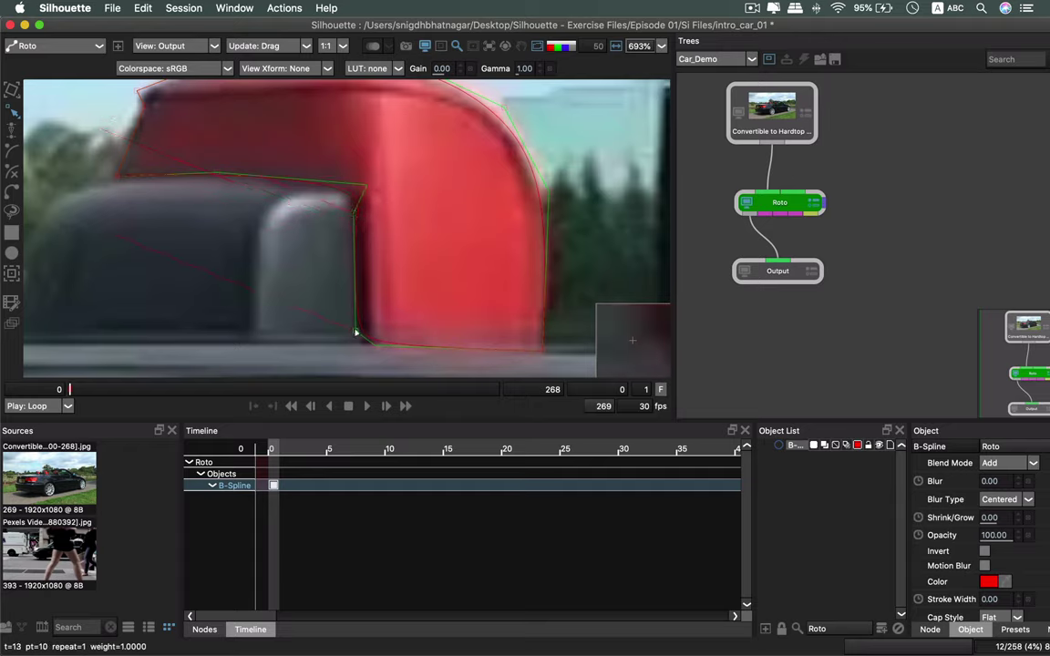
{"action": "left_click_drag", "start_coordinate": [357, 334], "coordinate": [350, 350]}
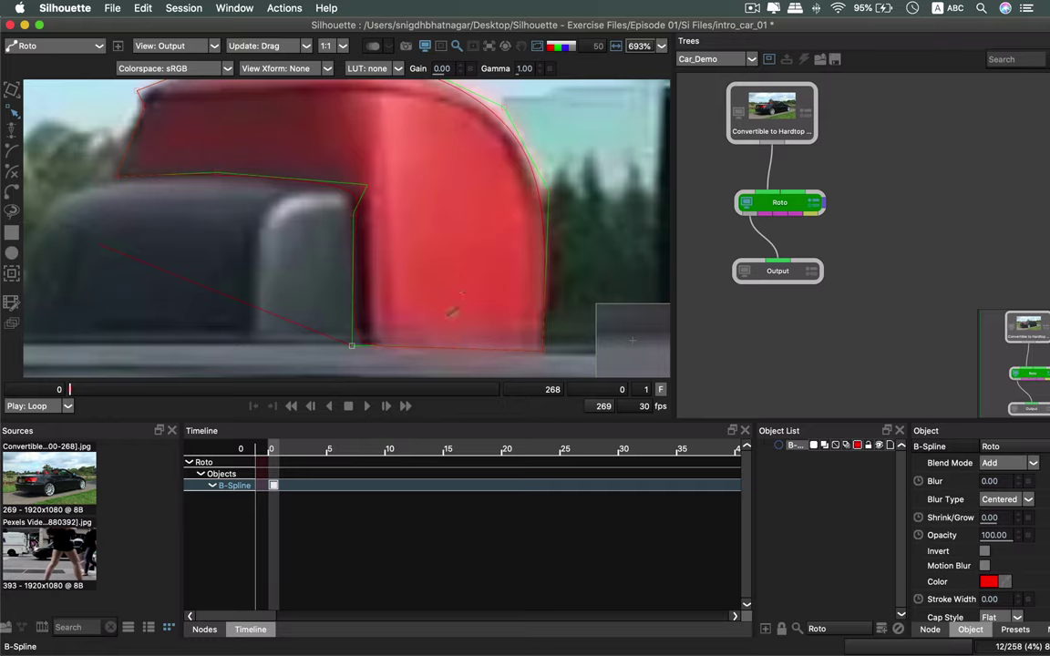
{"action": "left_click", "coordinate": [374, 346]}
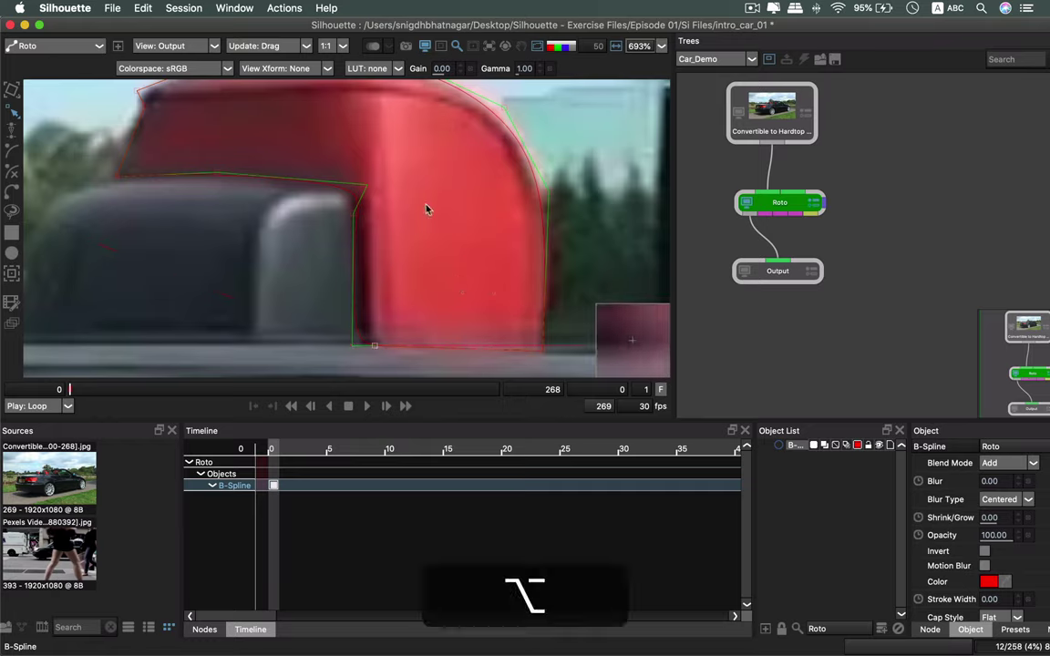
Examine the shape's alpha matte up close and across the whole frame, and return to the color image.
{"action": "key", "text": "alt+a"}
{"action": "key", "text": "a"}
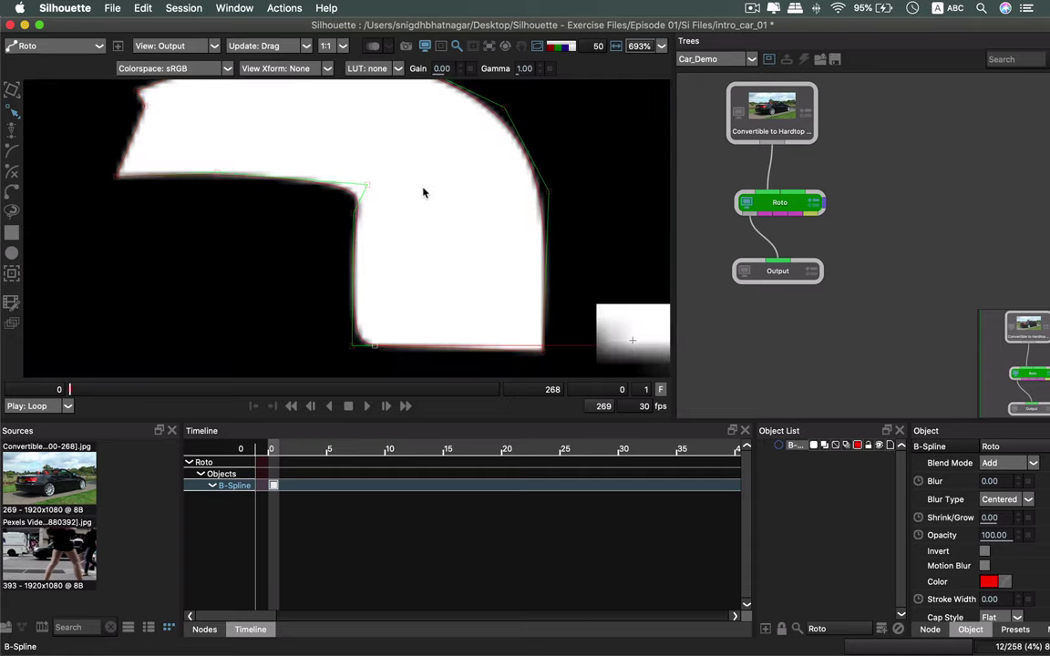
{"action": "left_click_drag", "start_coordinate": [434, 181], "coordinate": [464, 262]}
{"action": "right_click", "coordinate": [451, 252], "text": "alt"}
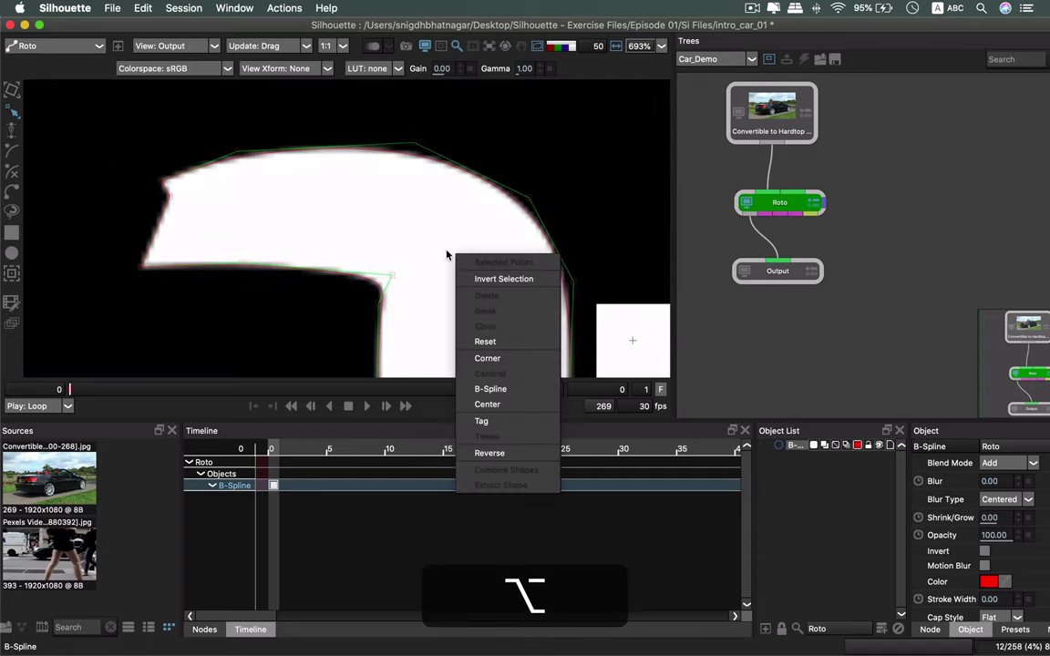
{"action": "right_click", "coordinate": [430, 243], "text": "alt"}
{"action": "left_click", "coordinate": [384, 234], "text": "alt"}
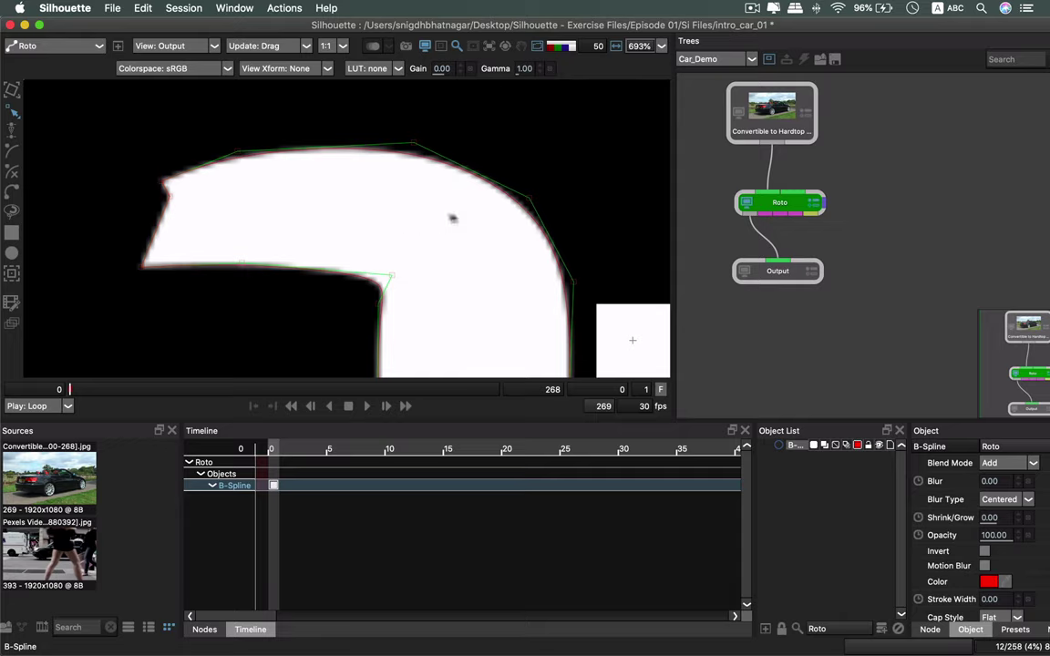
{"action": "left_click_drag", "start_coordinate": [442, 248], "coordinate": [479, 205]}
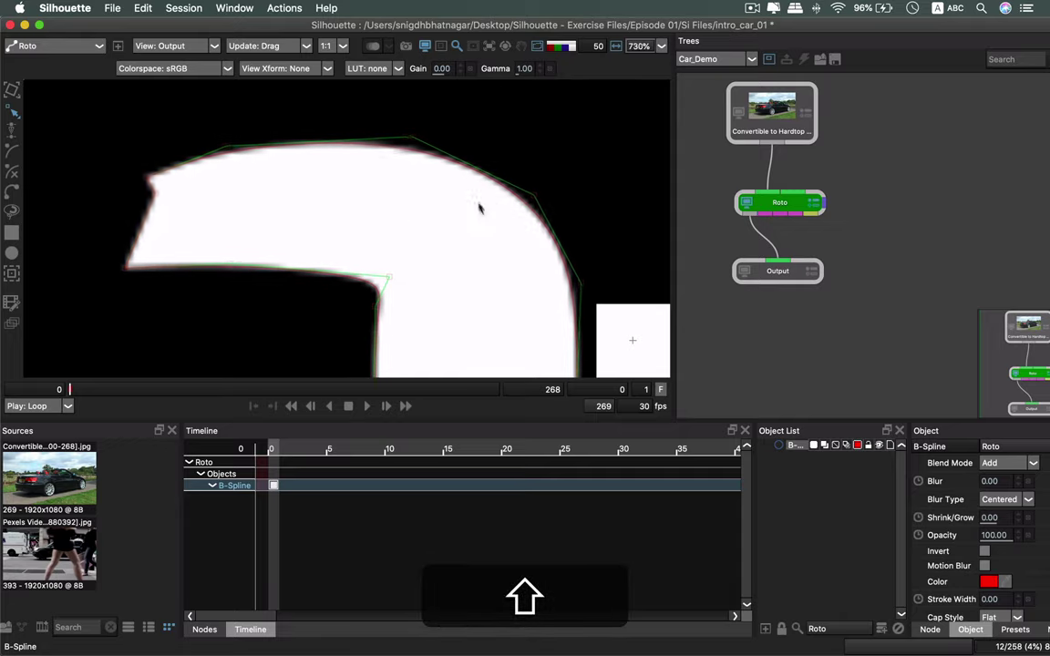
{"action": "scroll", "coordinate": [479, 209], "scroll_direction": "down", "scroll_amount": 10}
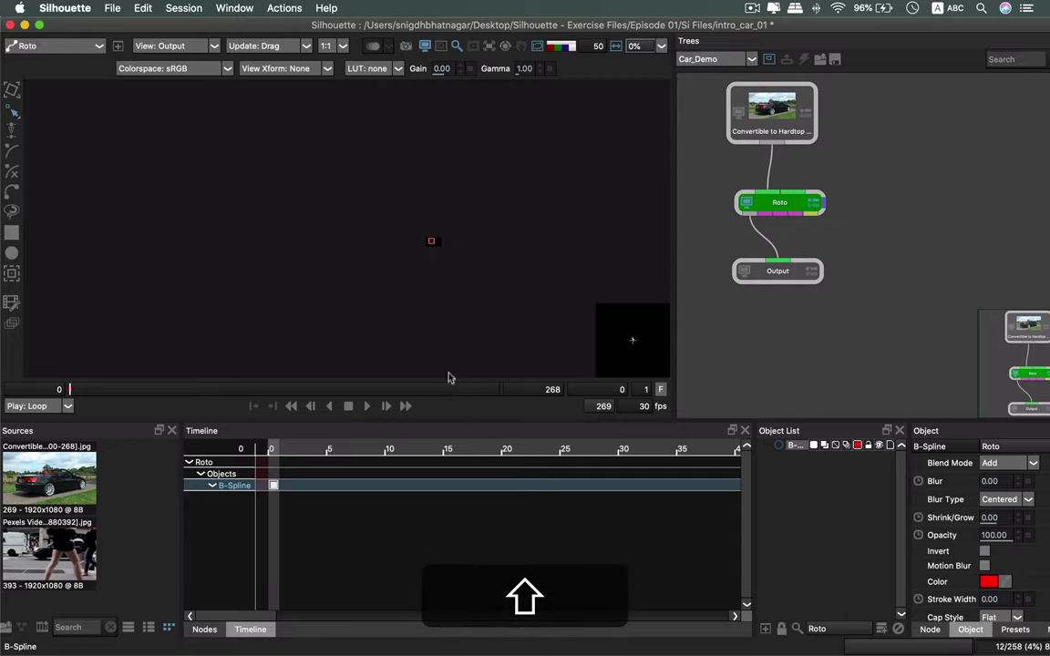
{"action": "left_click_drag", "start_coordinate": [448, 378], "coordinate": [444, 270]}
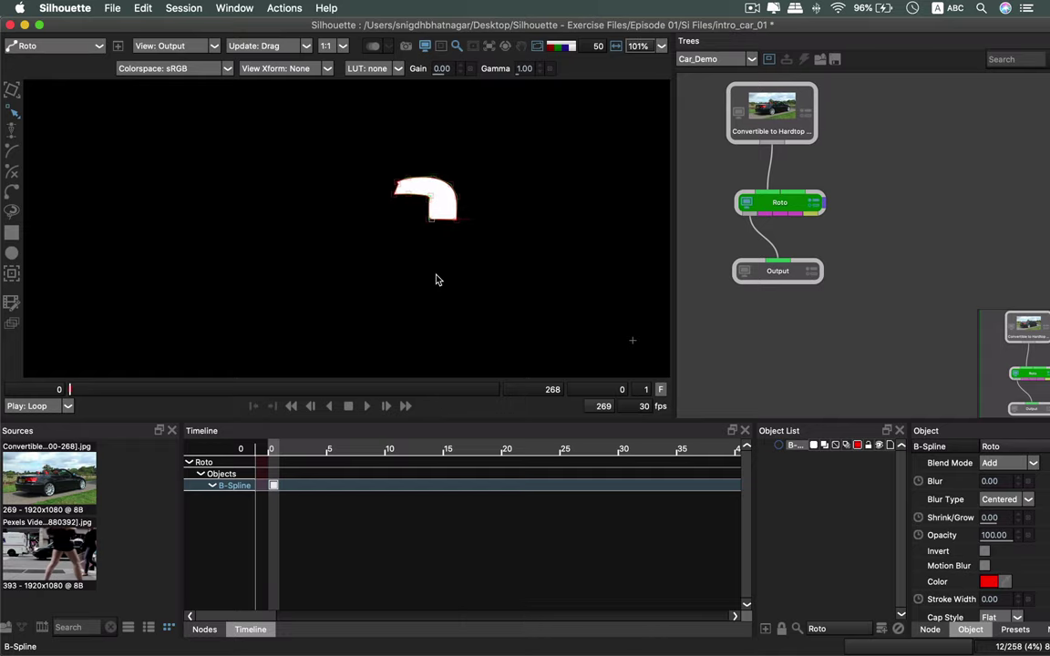
{"action": "key", "text": "a"}
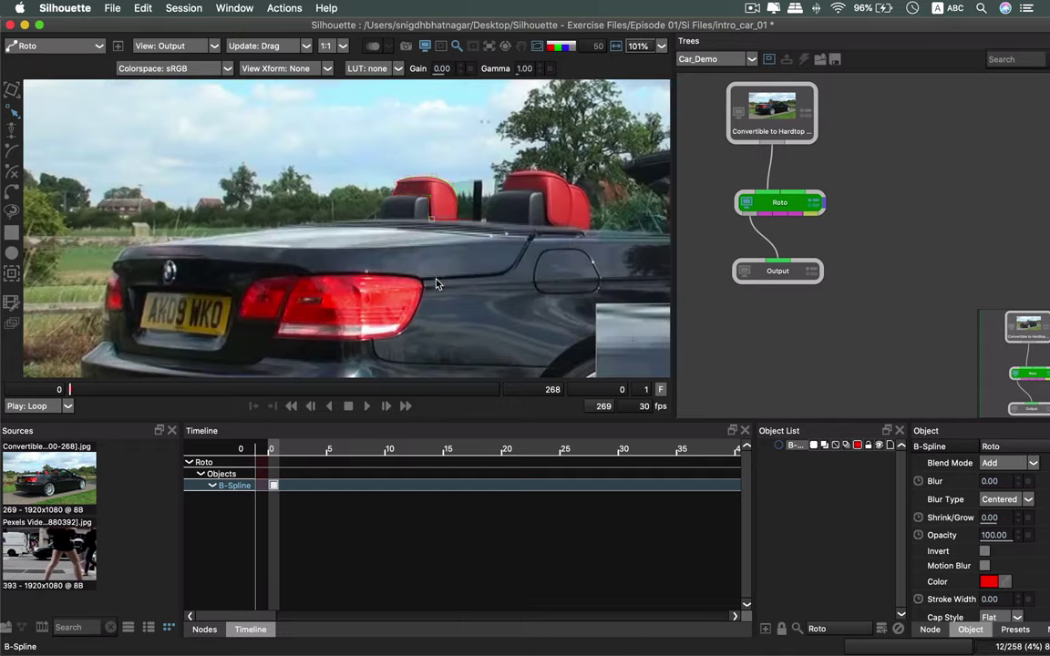
Deselect the shape and compare its alpha matte with the footage.
{"action": "left_click", "coordinate": [184, 182]}
{"action": "key", "text": "a"}
{"action": "key", "text": "a"}
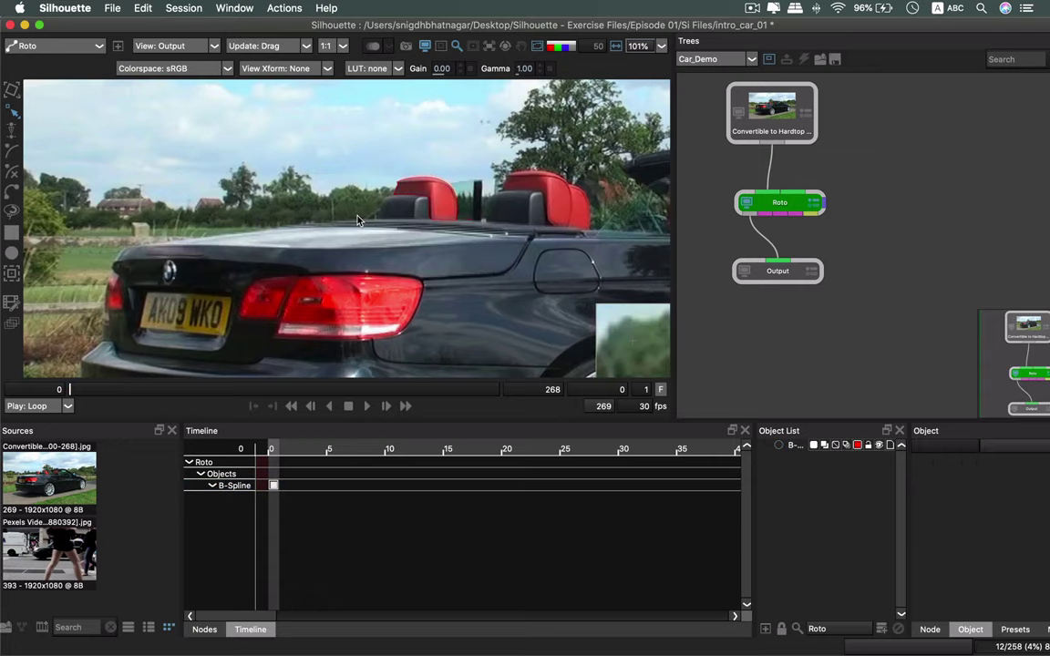
{"action": "key", "text": "a"}
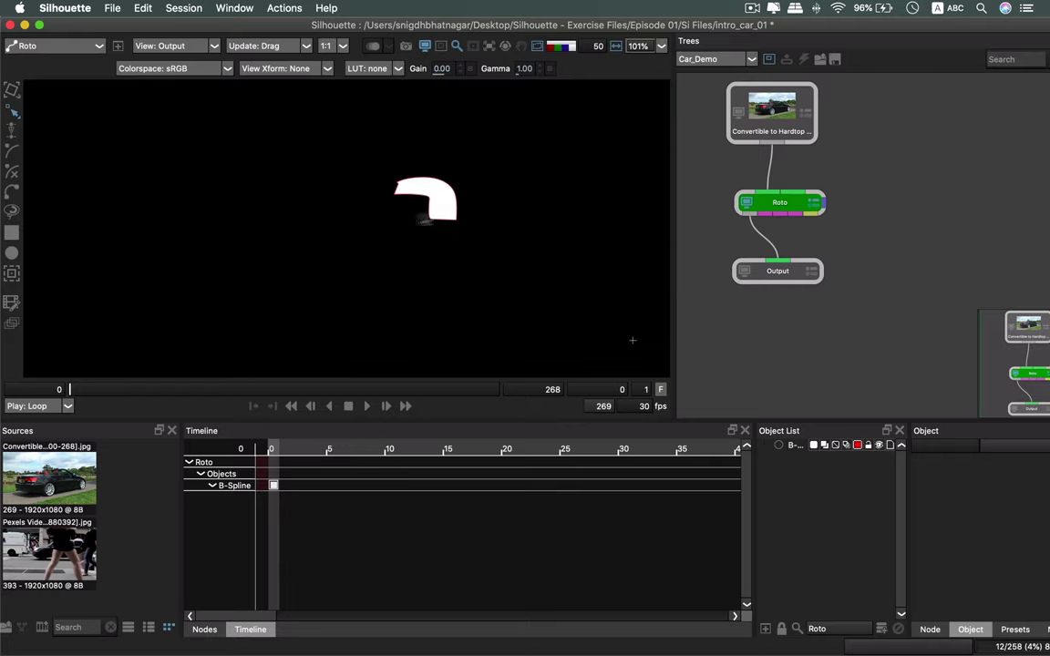
{"action": "key", "text": "a"}
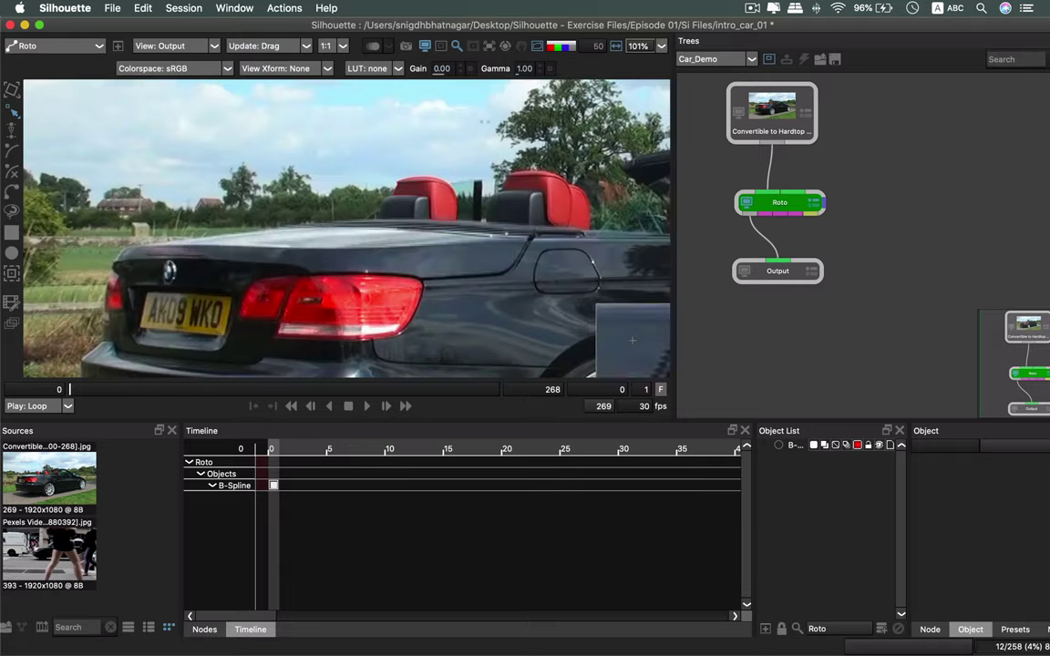
Widen the object list and rename the B-Spline shape to L_Seat.
{"action": "left_click_drag", "start_coordinate": [752, 484], "coordinate": [691, 480]}
{"action": "left_click", "coordinate": [745, 445]}
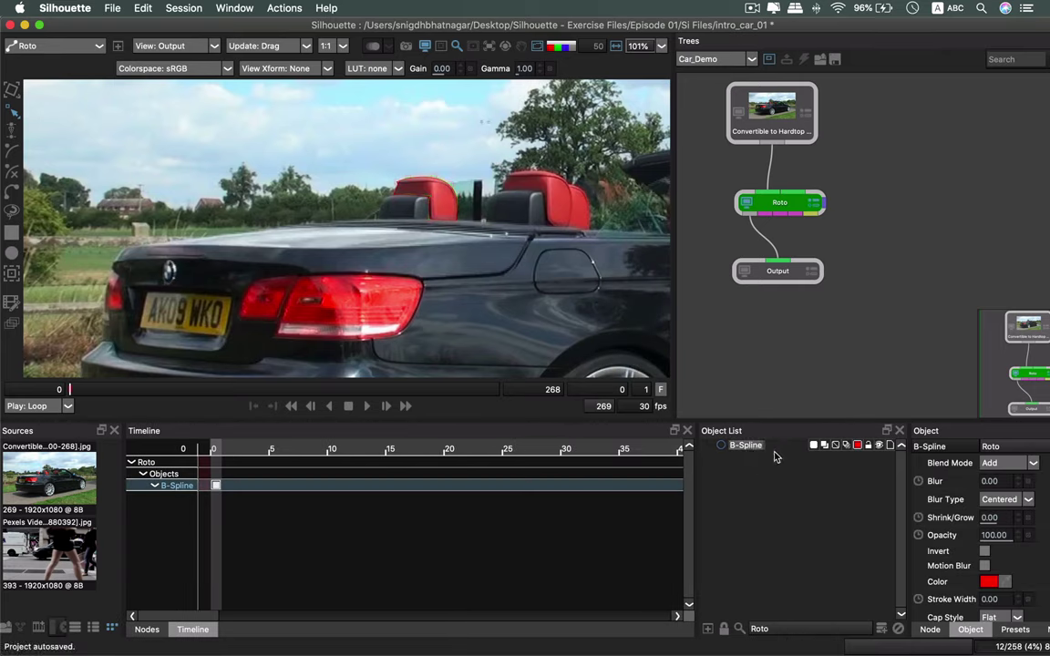
{"action": "key", "text": "shift"}
{"action": "type", "text": "Seat"}
{"action": "key", "text": "shift"}
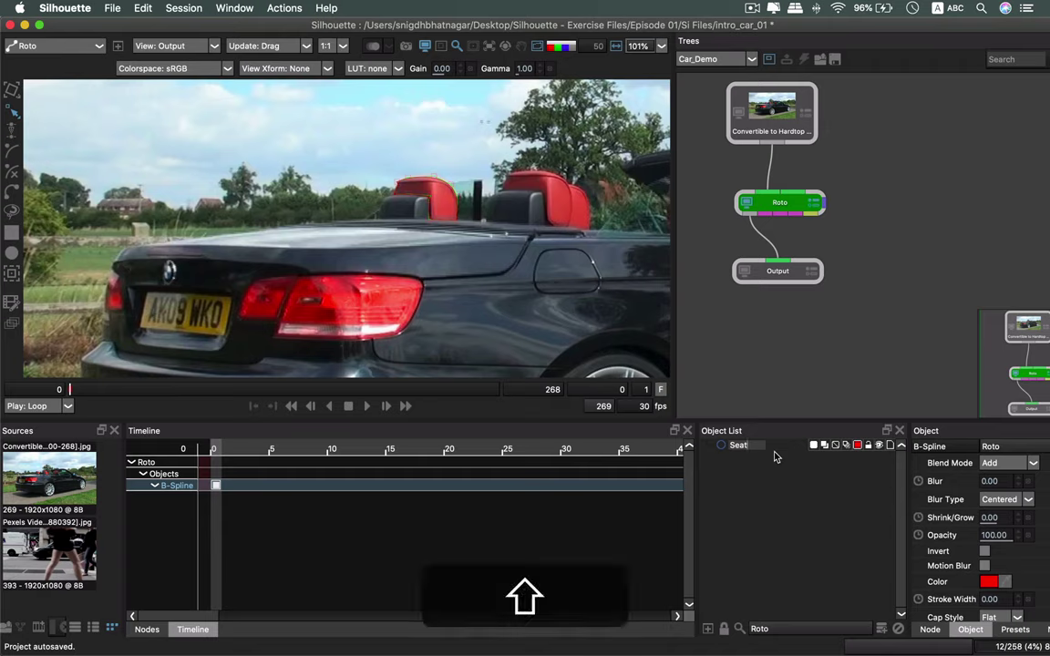
{"action": "type", "text": "_"}
{"action": "key", "text": "BackSpace"}
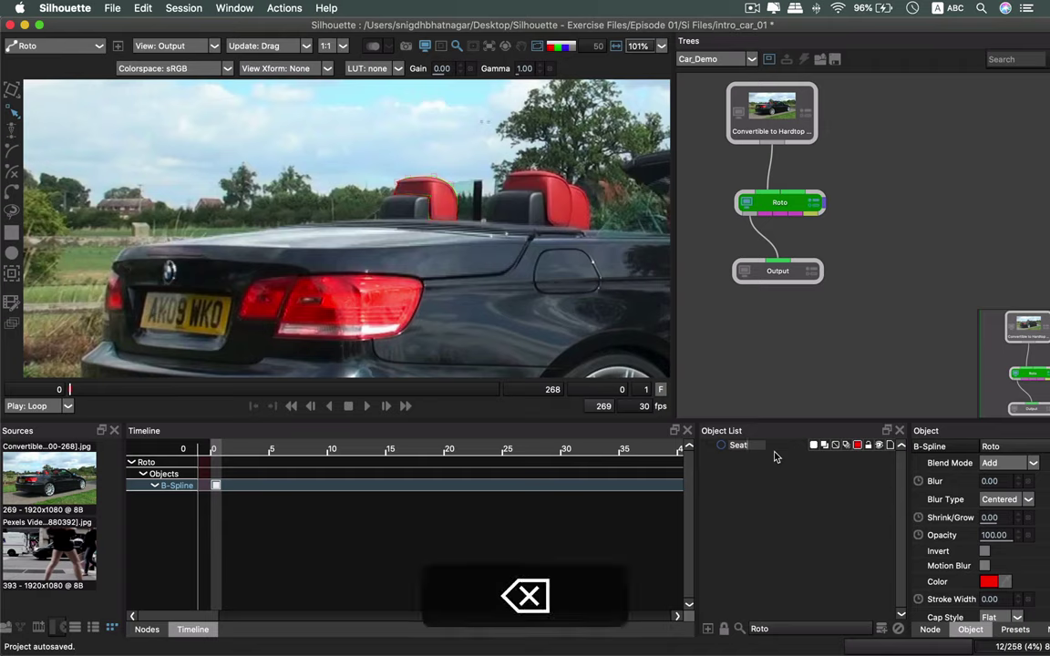
{"action": "key", "text": "super+Left"}
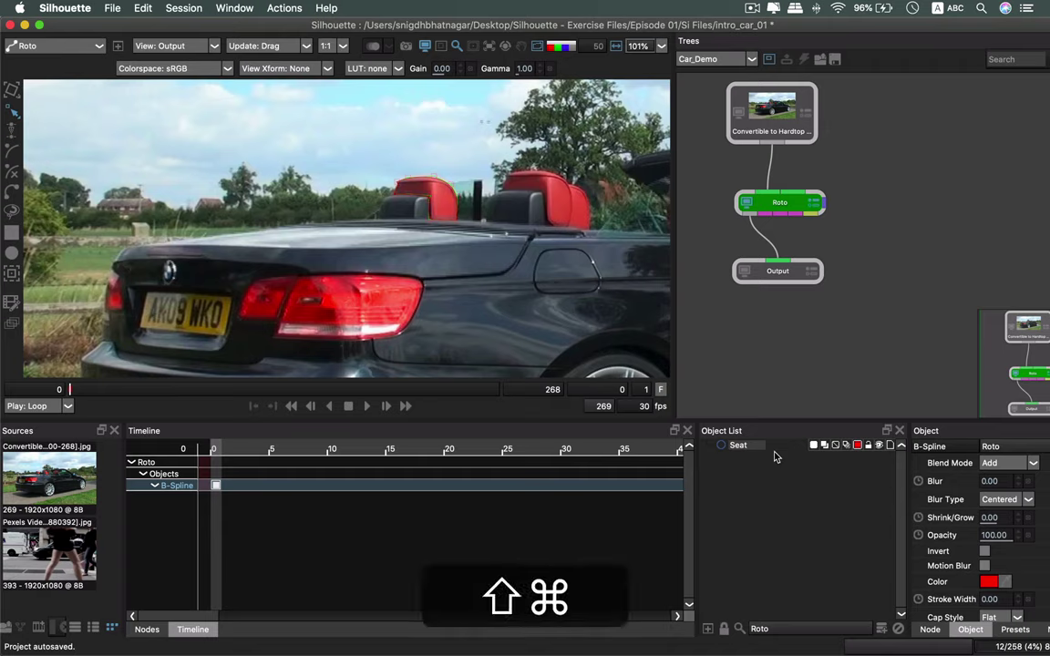
{"action": "type", "text": "L_"}
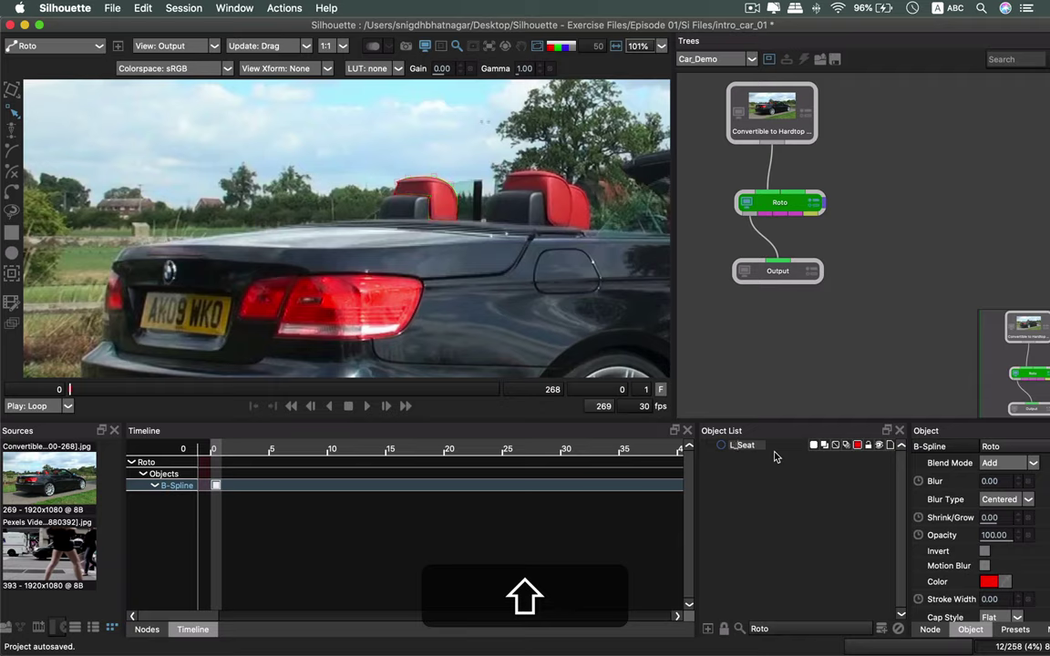
{"action": "key", "text": "Return"}
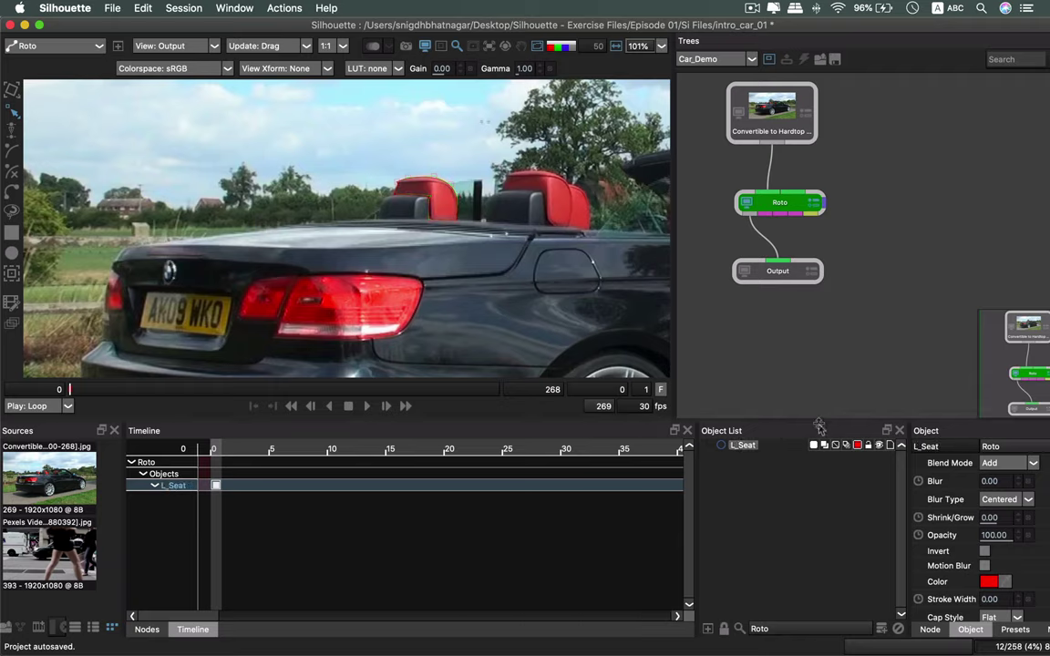
Change the L_Seat shape's color from red to near black.
{"action": "left_click", "coordinate": [857, 446]}
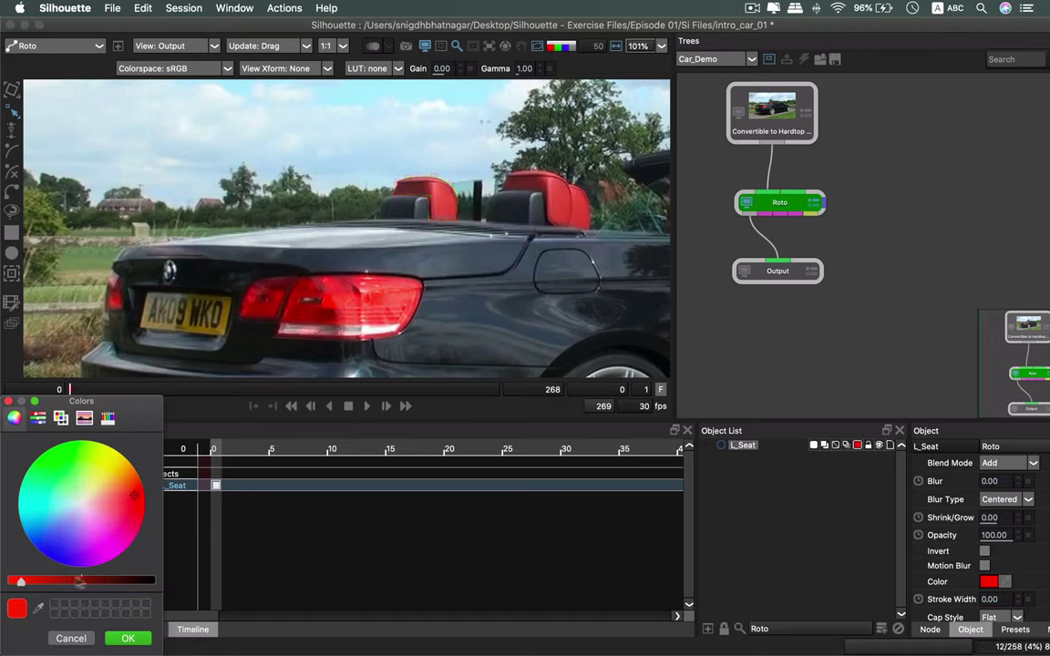
{"action": "left_click_drag", "start_coordinate": [128, 586], "coordinate": [149, 582]}
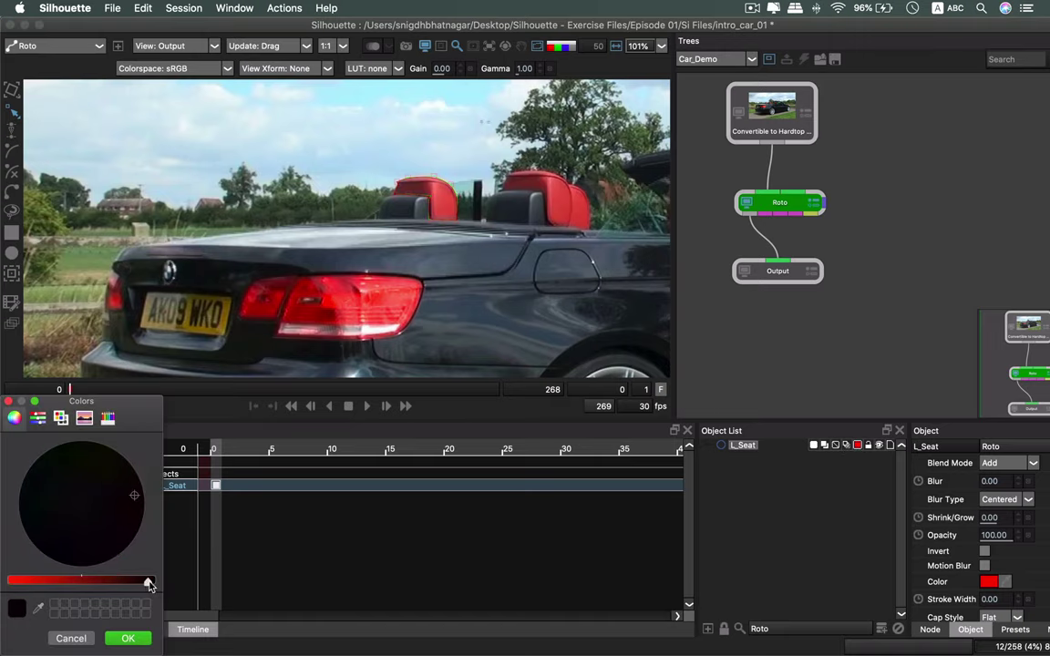
{"action": "left_click", "coordinate": [142, 642]}
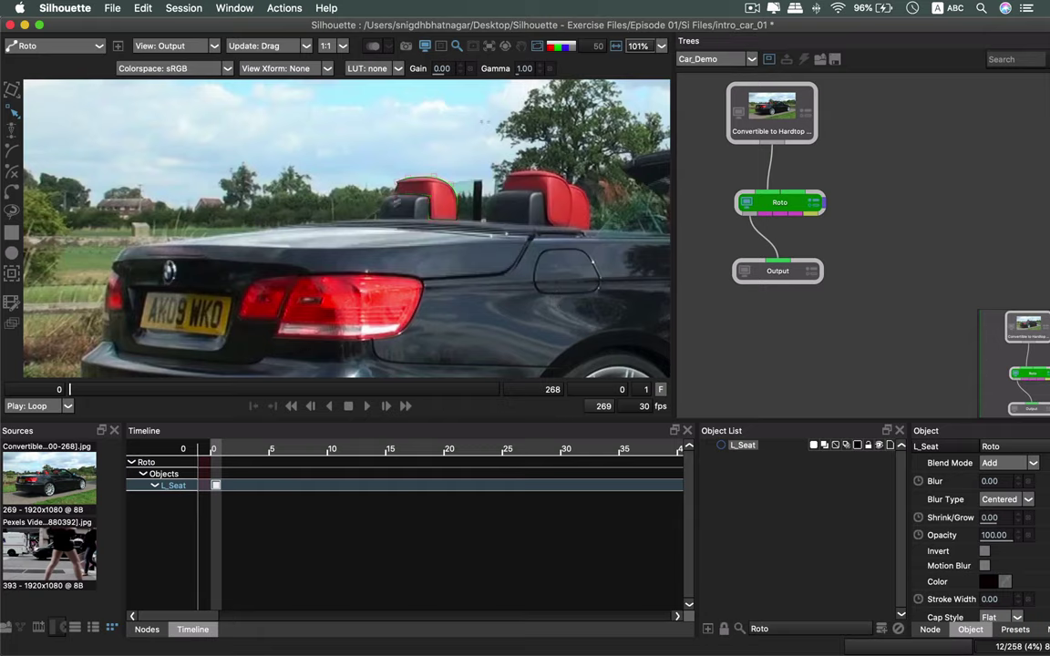
Deselect the L_Seat shape and preview its matte as a color overlay on the footage.
{"action": "left_click", "coordinate": [443, 233]}
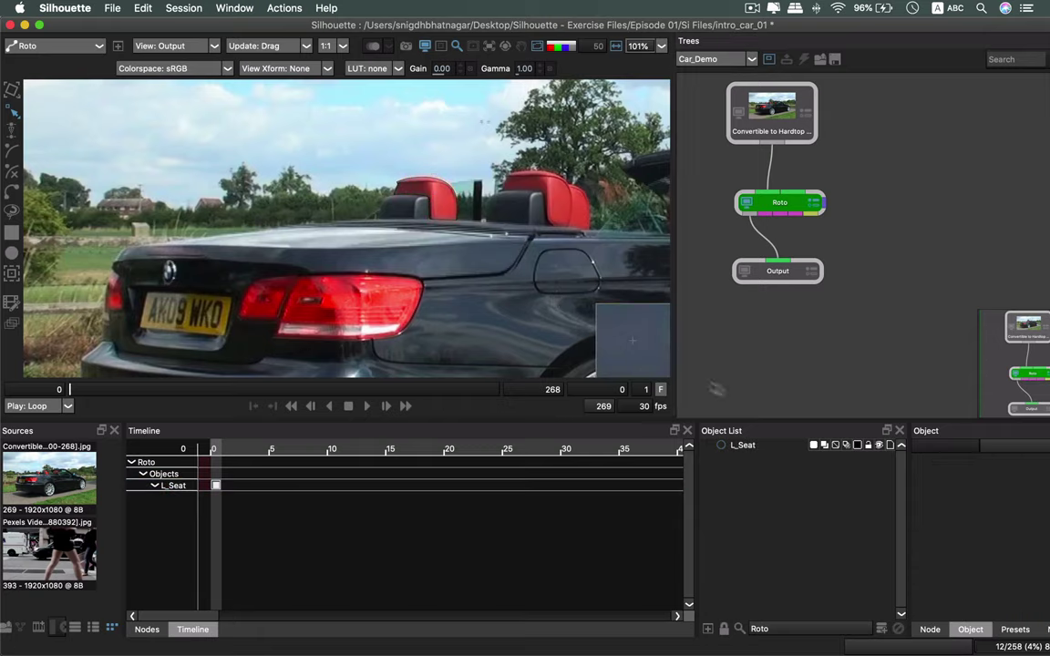
{"action": "key", "text": "a"}
{"action": "key", "text": "a"}
{"action": "key", "text": "a"}
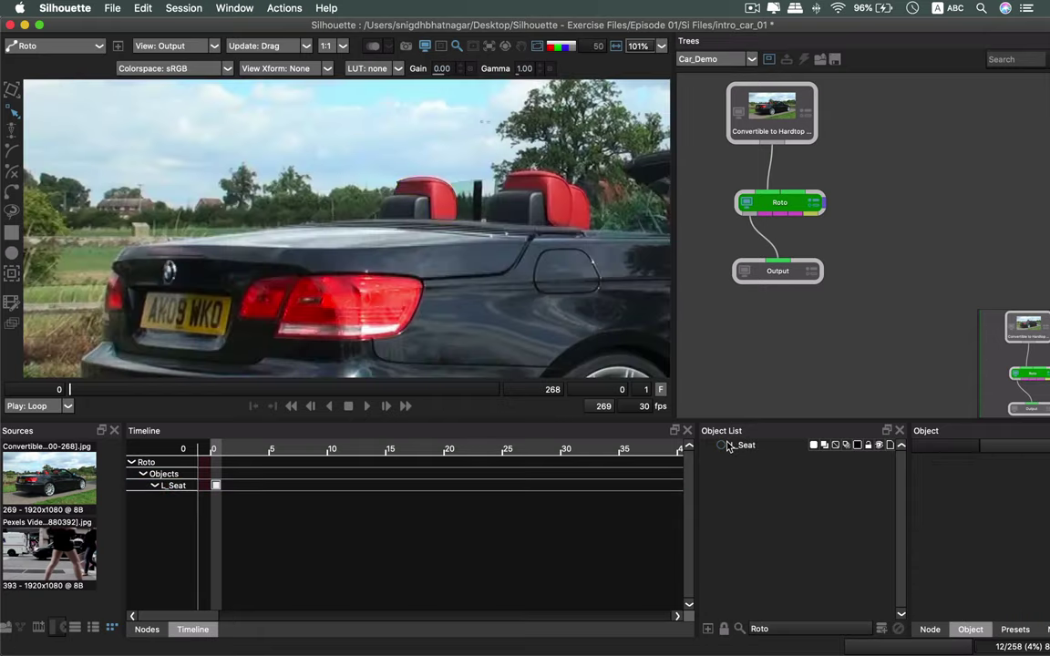
{"action": "key", "text": "a"}
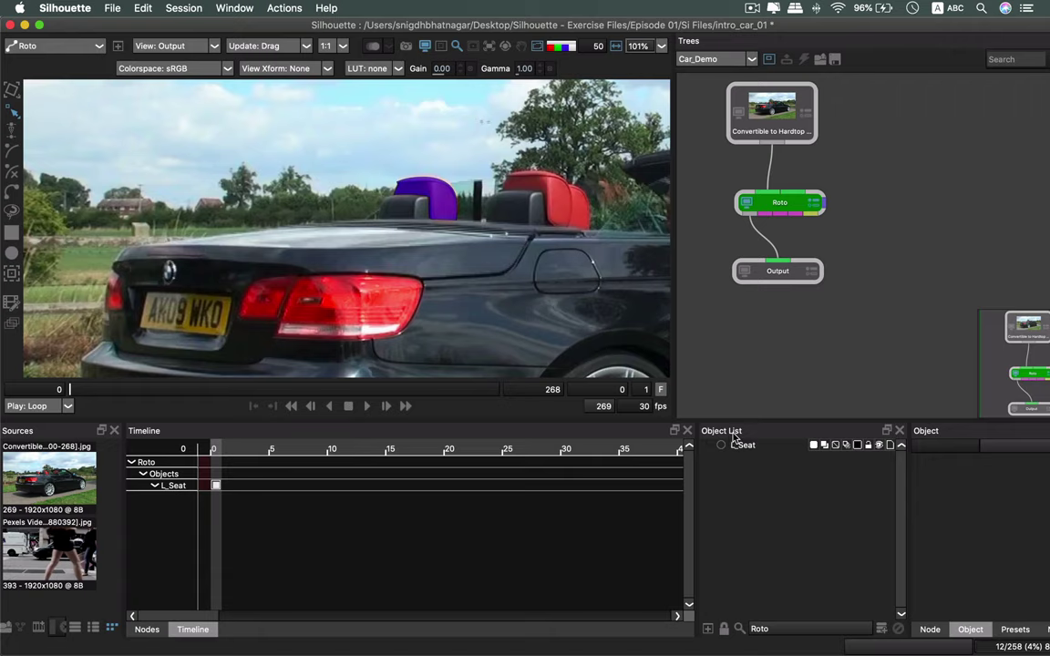
Turn off the matte overlay and draw a closed five-point X-Spline shape in the sky above the car.
{"action": "key", "text": "a"}
{"action": "key", "text": "a"}
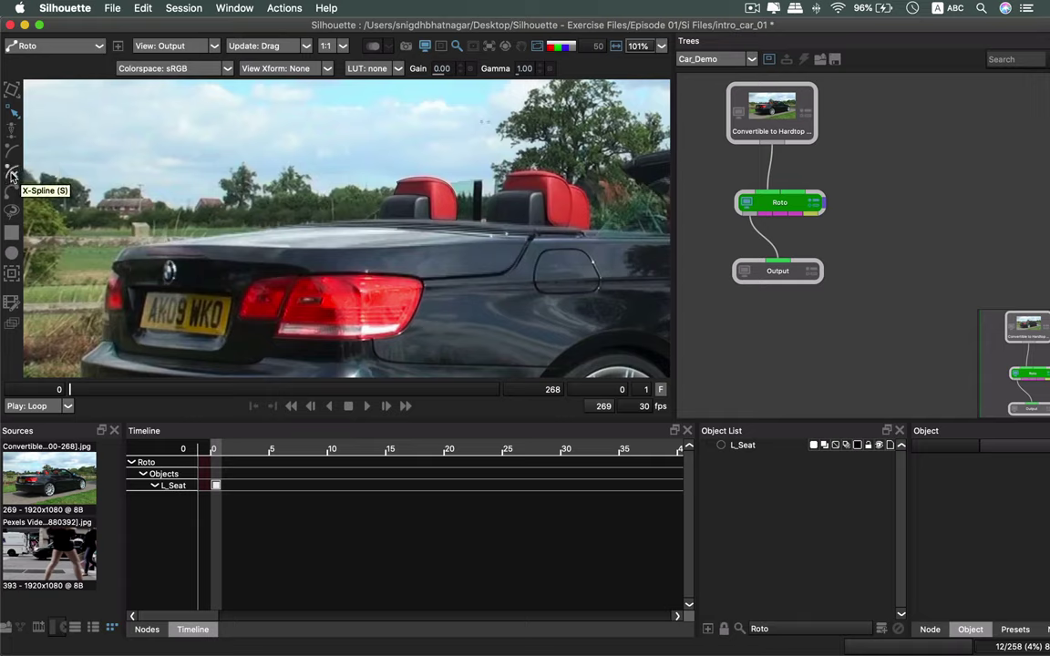
{"action": "left_click", "coordinate": [12, 175]}
{"action": "left_click", "coordinate": [330, 117]}
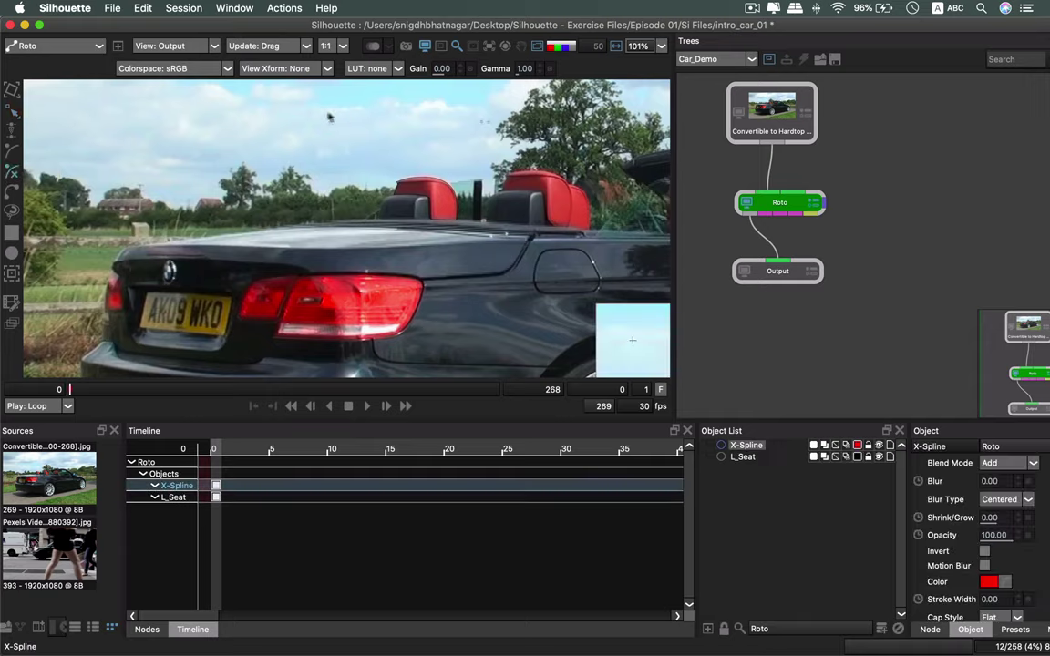
{"action": "left_click", "coordinate": [281, 114]}
{"action": "left_click", "coordinate": [272, 147]}
{"action": "left_click", "coordinate": [338, 159]}
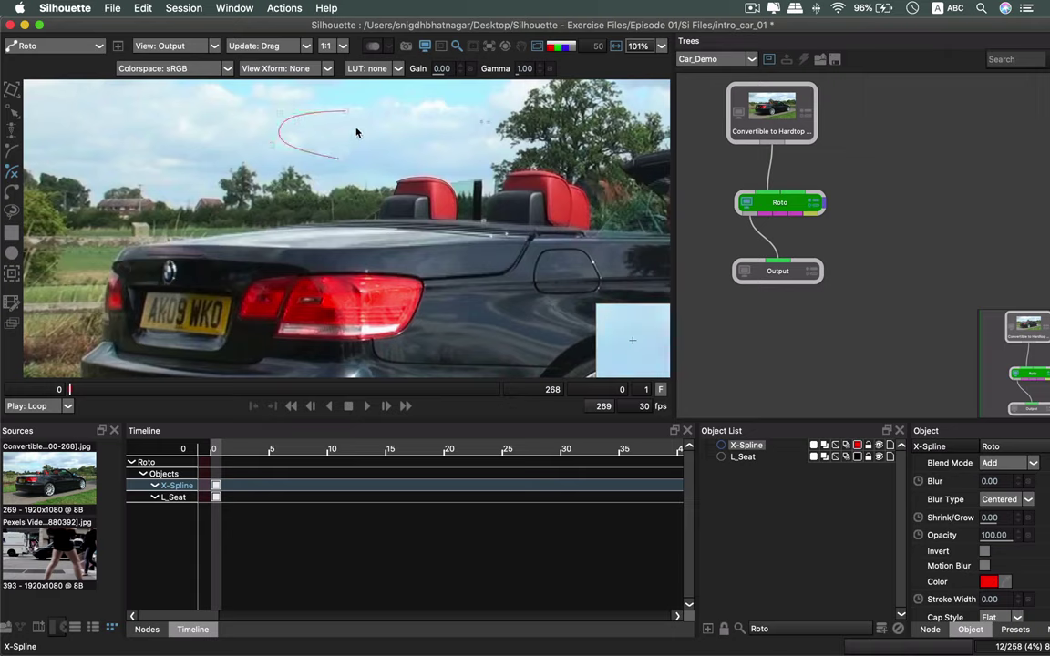
{"action": "left_click", "coordinate": [355, 125]}
{"action": "left_click", "coordinate": [345, 113]}
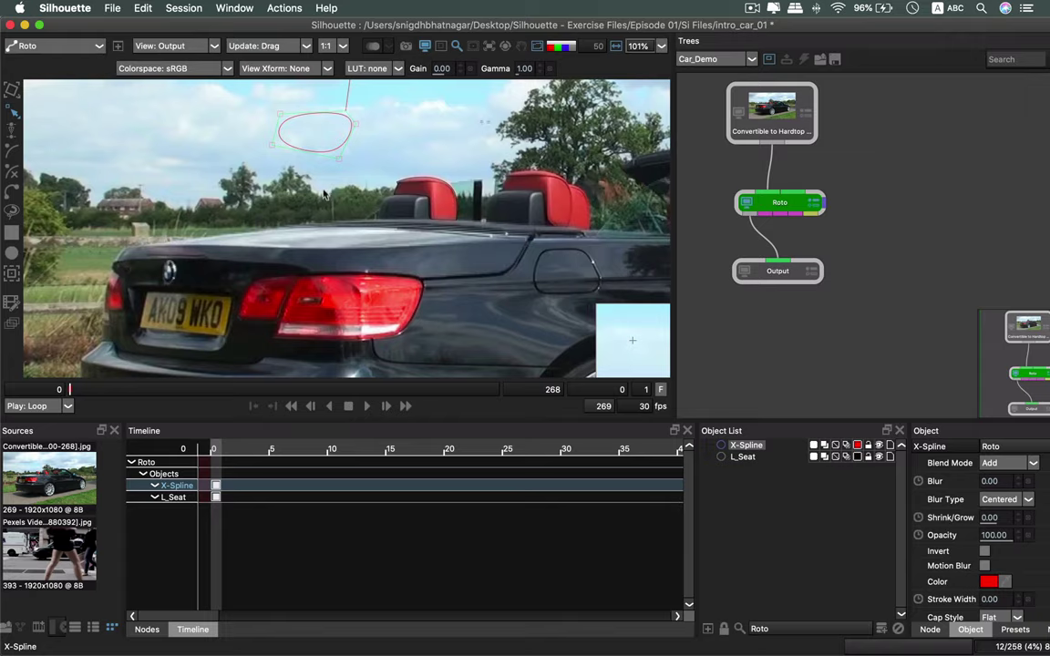
{"action": "scroll", "coordinate": [351, 171], "scroll_direction": "up", "scroll_amount": 1}
{"action": "scroll", "coordinate": [352, 171], "scroll_direction": "down", "scroll_amount": 10}
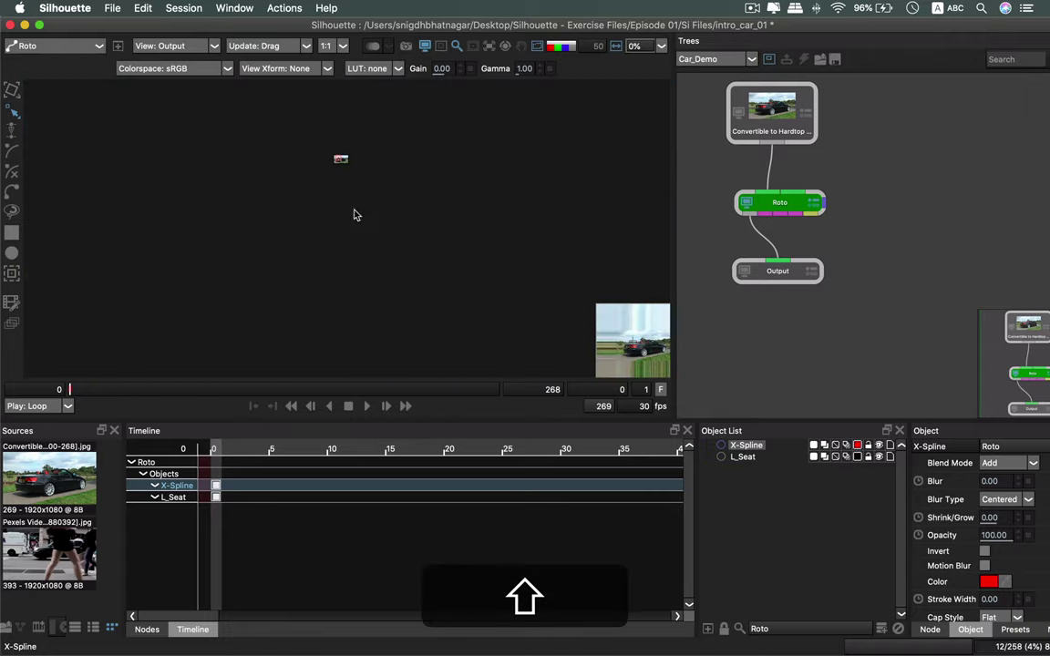
{"action": "scroll", "coordinate": [436, 137], "scroll_direction": "up", "scroll_amount": 10}
{"action": "scroll", "coordinate": [338, 205], "scroll_direction": "down", "scroll_amount": 10}
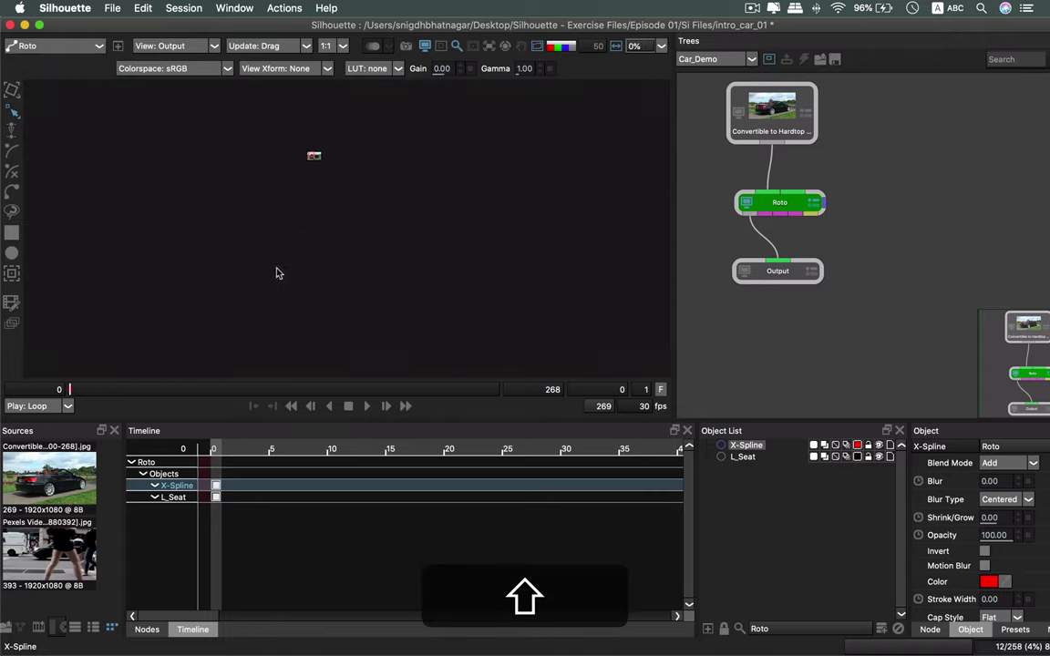
{"action": "scroll", "coordinate": [342, 118], "scroll_direction": "up", "scroll_amount": 5}
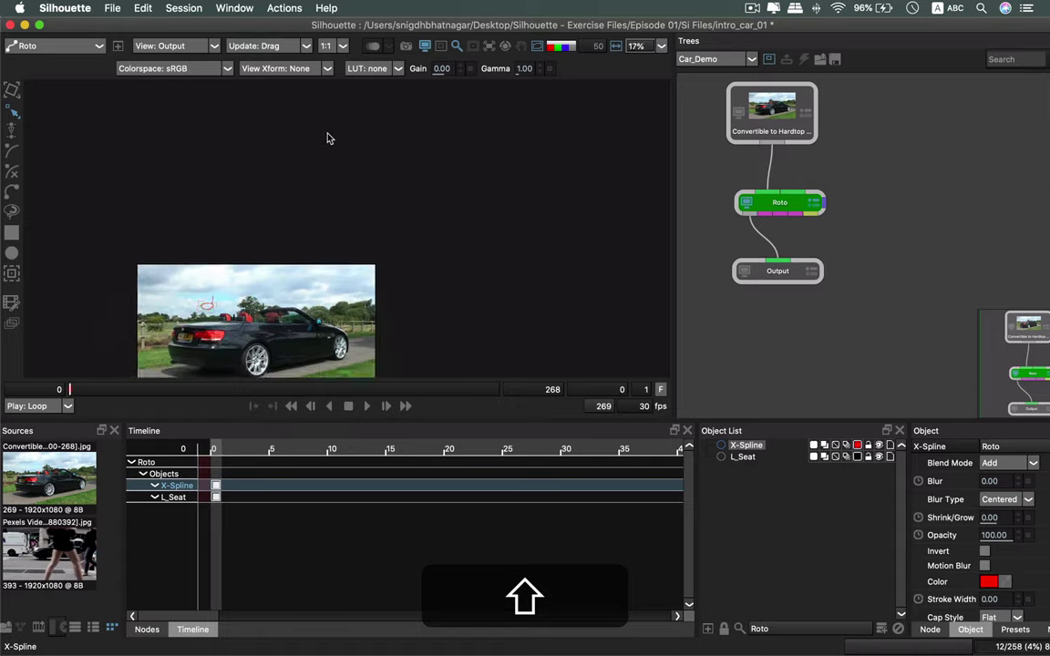
{"action": "scroll", "coordinate": [283, 241], "scroll_direction": "up", "scroll_amount": 8}
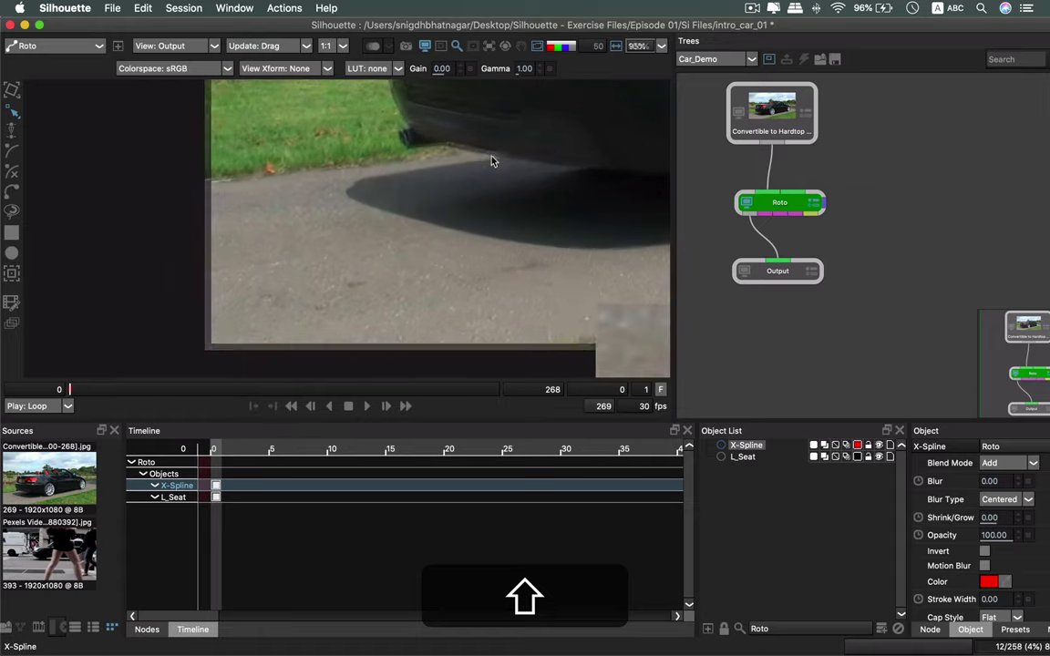
{"action": "scroll", "coordinate": [301, 305], "scroll_direction": "up", "scroll_amount": 8}
Convert the upper-right control point of the X-Spline shape to a Cardinal point.
{"action": "scroll", "coordinate": [402, 245], "scroll_direction": "up", "scroll_amount": 4}
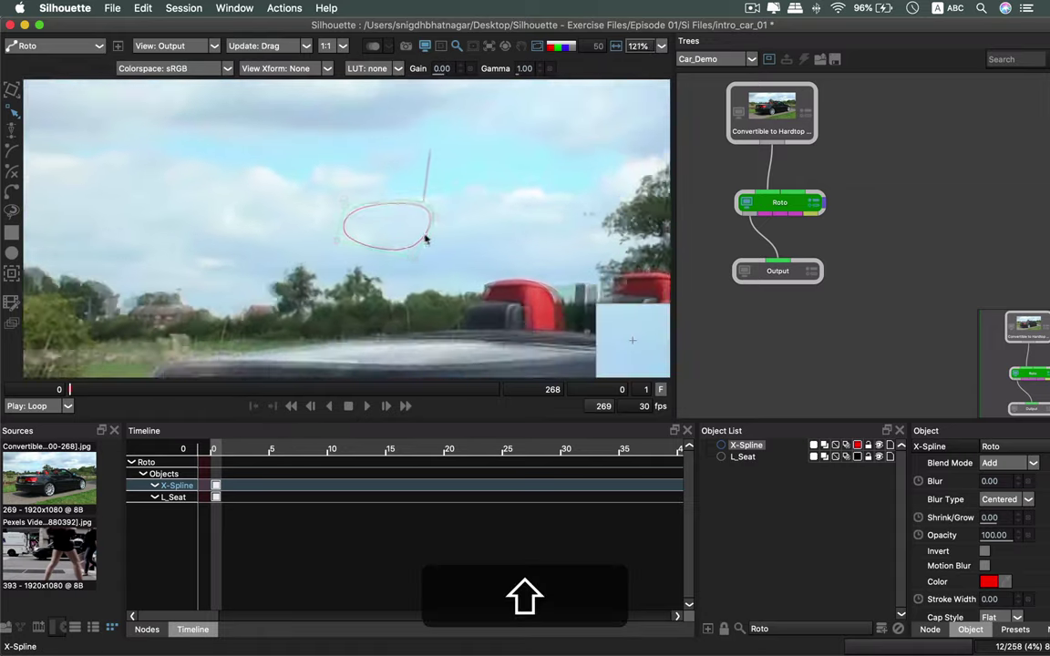
{"action": "scroll", "coordinate": [402, 249], "scroll_direction": "up", "scroll_amount": 4}
{"action": "scroll", "coordinate": [457, 216], "scroll_direction": "down", "scroll_amount": 3}
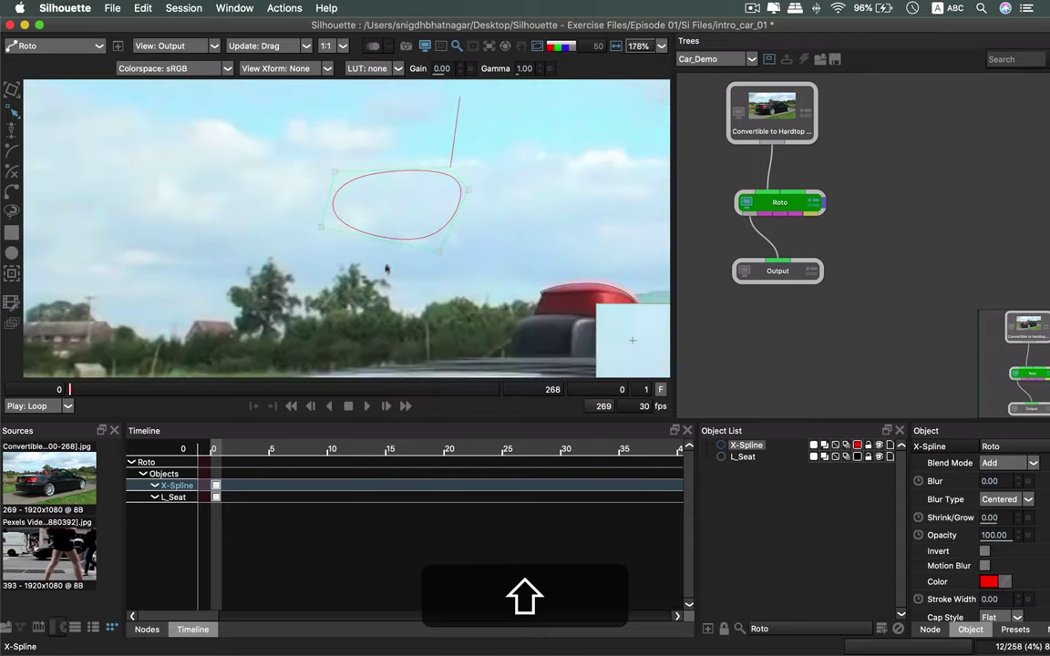
{"action": "scroll", "coordinate": [447, 221], "scroll_direction": "up", "scroll_amount": 3}
{"action": "left_click_drag", "start_coordinate": [448, 221], "coordinate": [403, 253]}
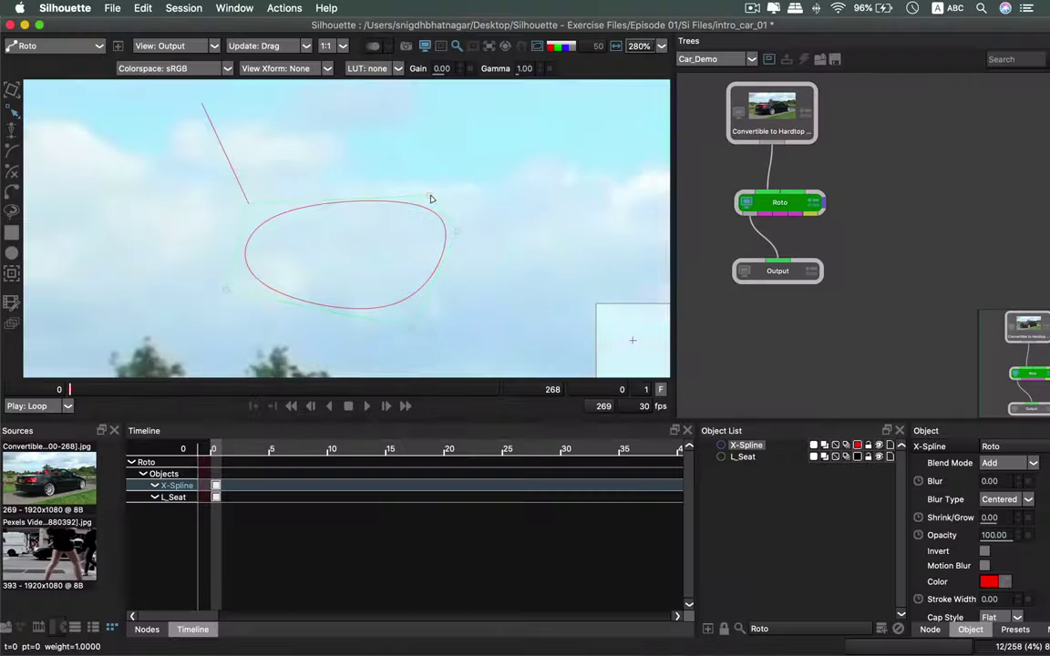
{"action": "left_click", "coordinate": [432, 198]}
{"action": "right_click", "coordinate": [433, 200]}
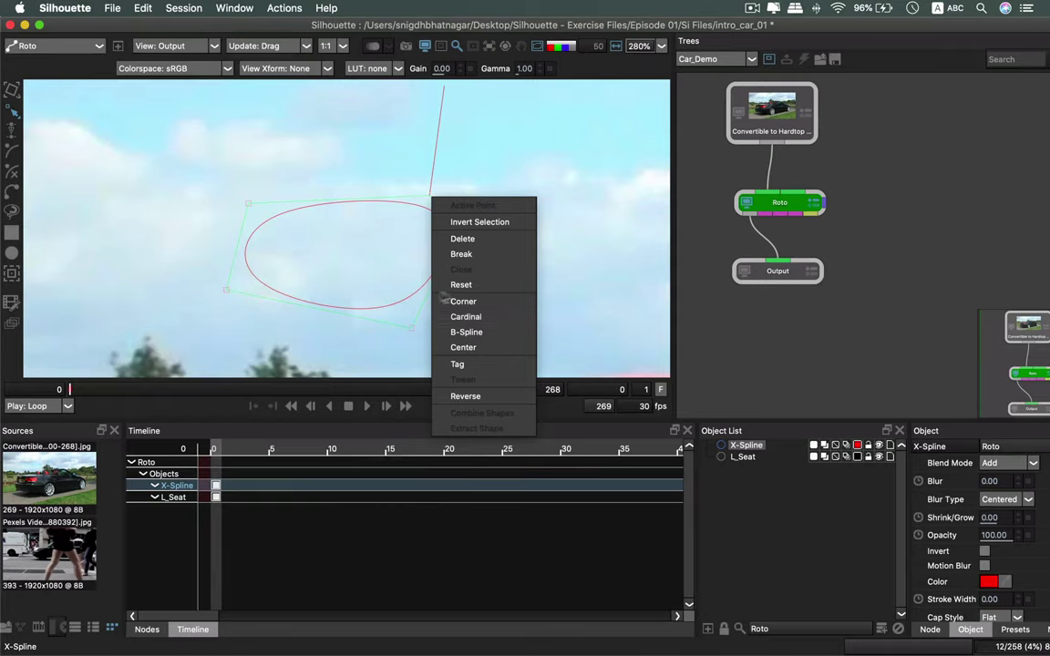
{"action": "left_click", "coordinate": [465, 317]}
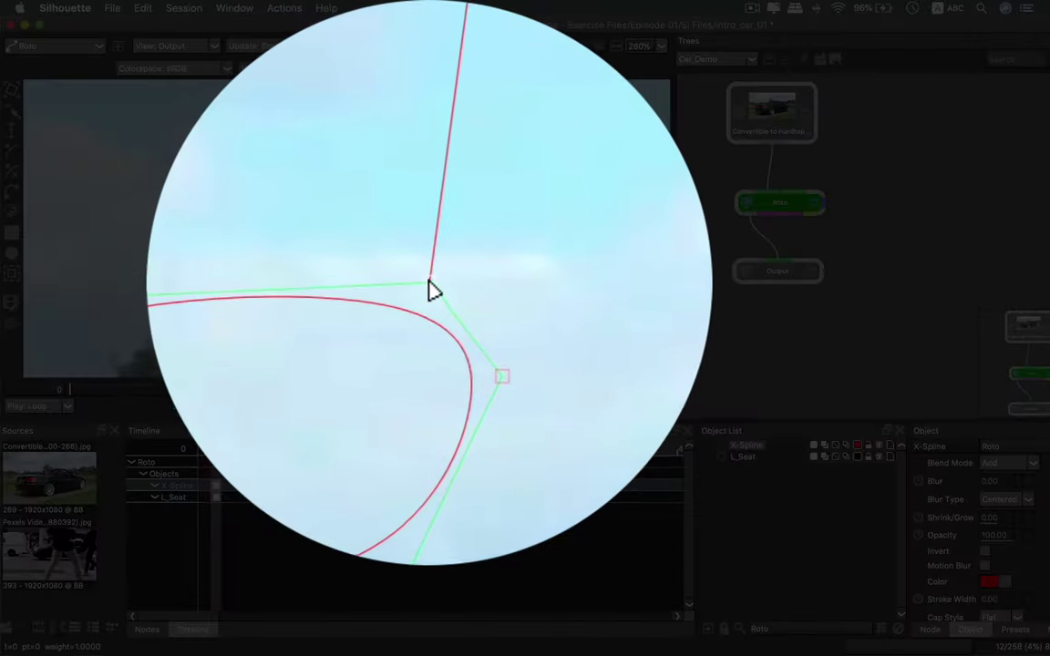
{"action": "right_click", "coordinate": [433, 198]}
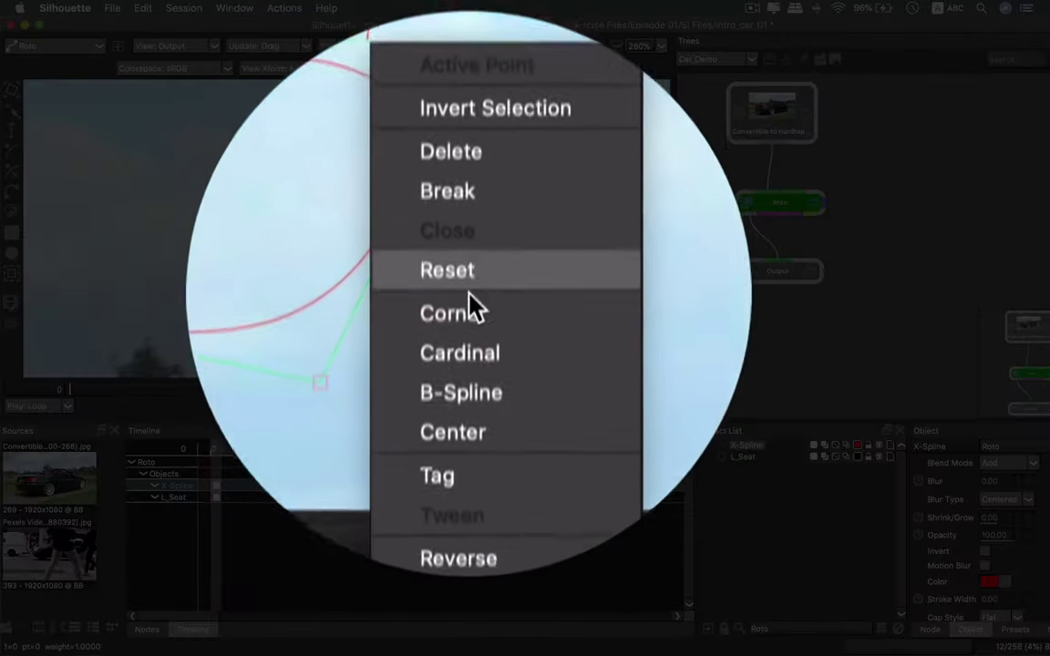
{"action": "left_click", "coordinate": [469, 321]}
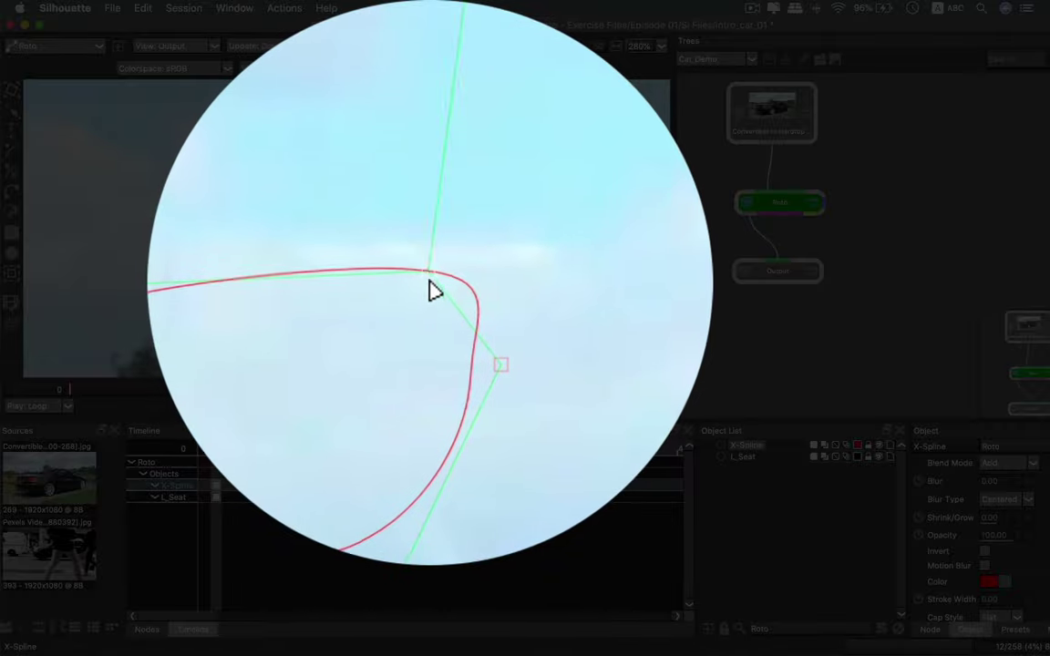
Move the X-Spline's rightmost control point outward and convert it to a Cardinal point.
{"action": "mouse_move", "coordinate": [406, 282]}
{"action": "left_mouse_down"}
{"action": "mouse_move", "coordinate": [353, 282]}
{"action": "mouse_move", "coordinate": [417, 295]}
{"action": "mouse_move", "coordinate": [323, 295]}
{"action": "mouse_move", "coordinate": [390, 296]}
{"action": "left_mouse_up"}
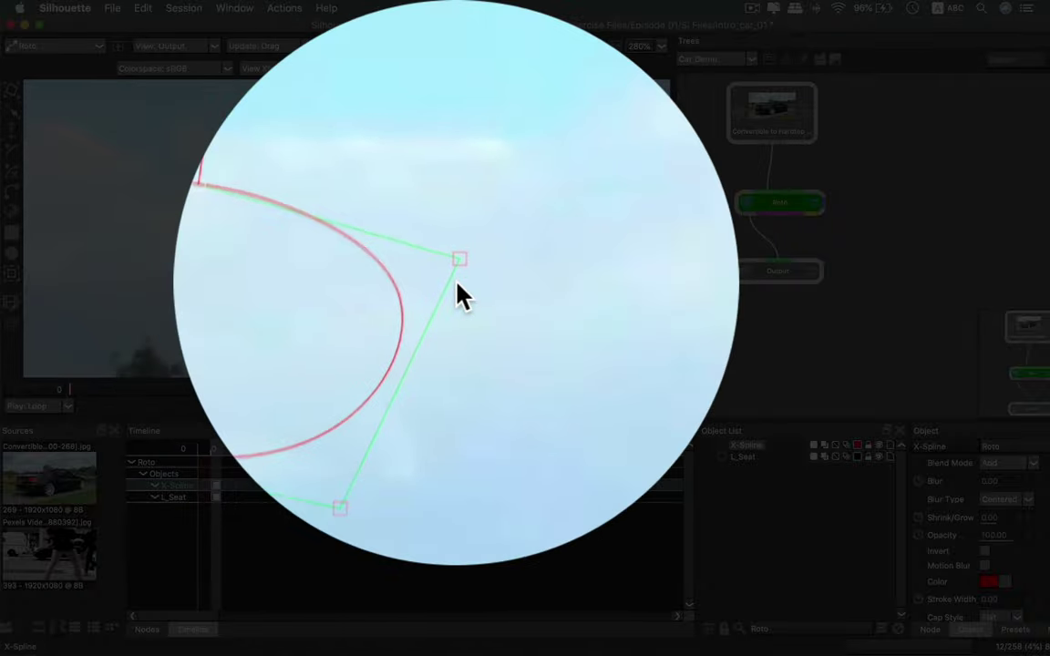
{"action": "right_click", "coordinate": [458, 290]}
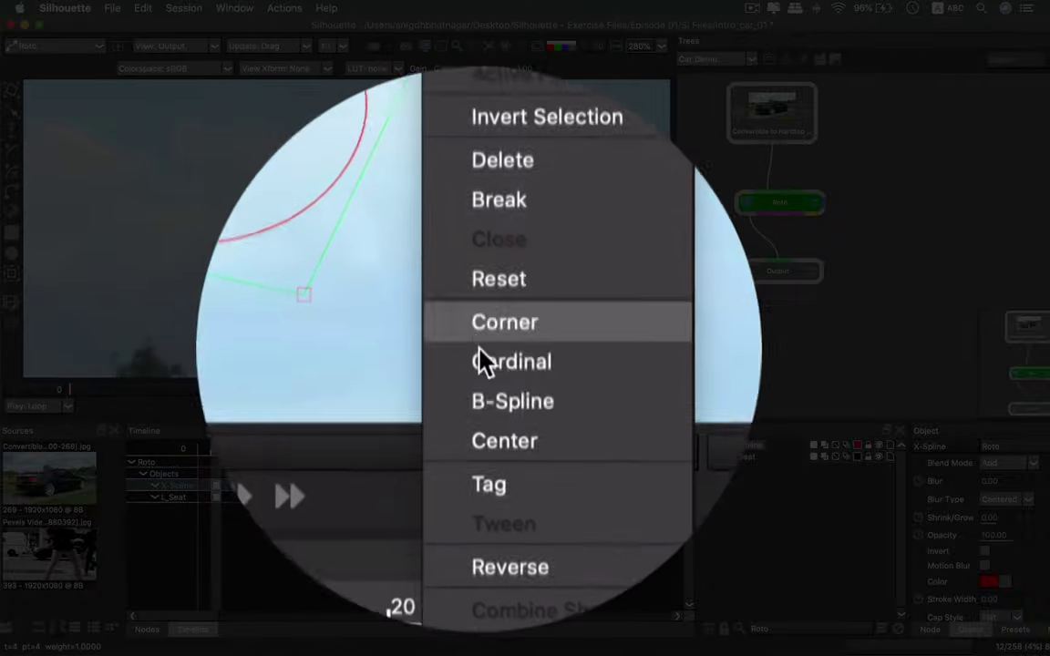
{"action": "left_click", "coordinate": [481, 358]}
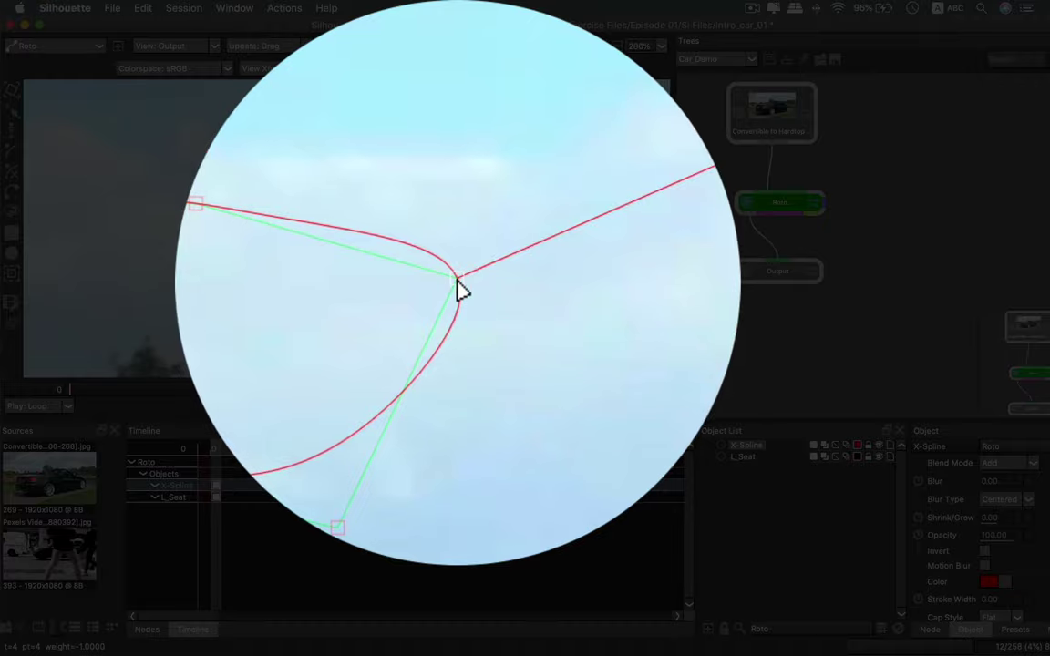
{"action": "right_click", "coordinate": [440, 284], "text": "shift"}
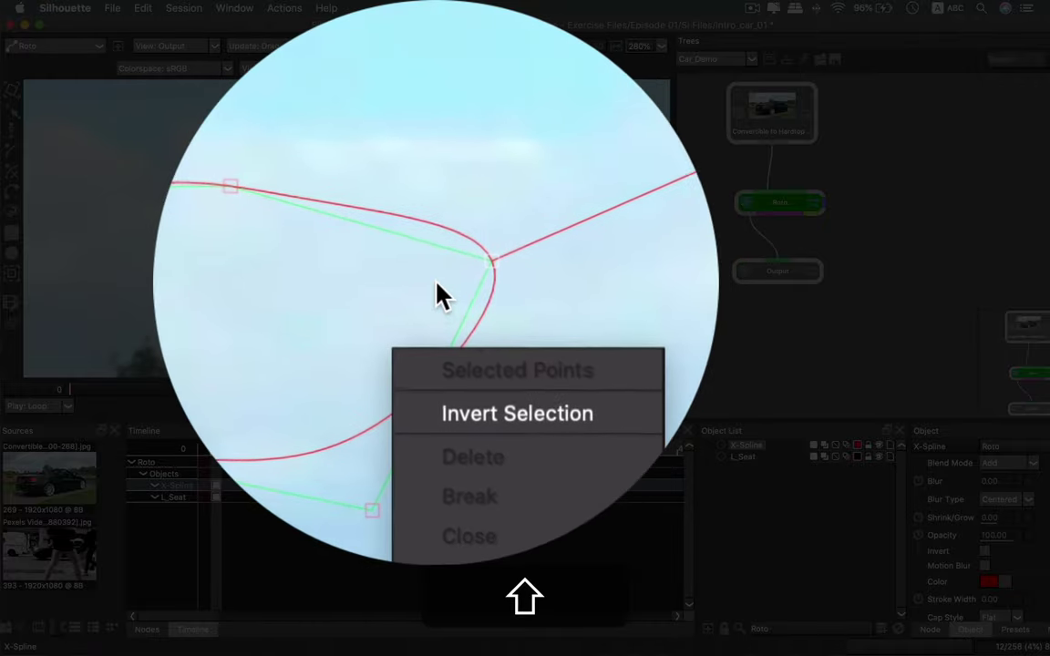
{"action": "left_click", "coordinate": [510, 367]}
Pull the rightmost Cardinal point of the X-Spline inward to reshape the curve.
{"action": "scroll", "coordinate": [525, 235], "scroll_direction": "up", "scroll_amount": 5}
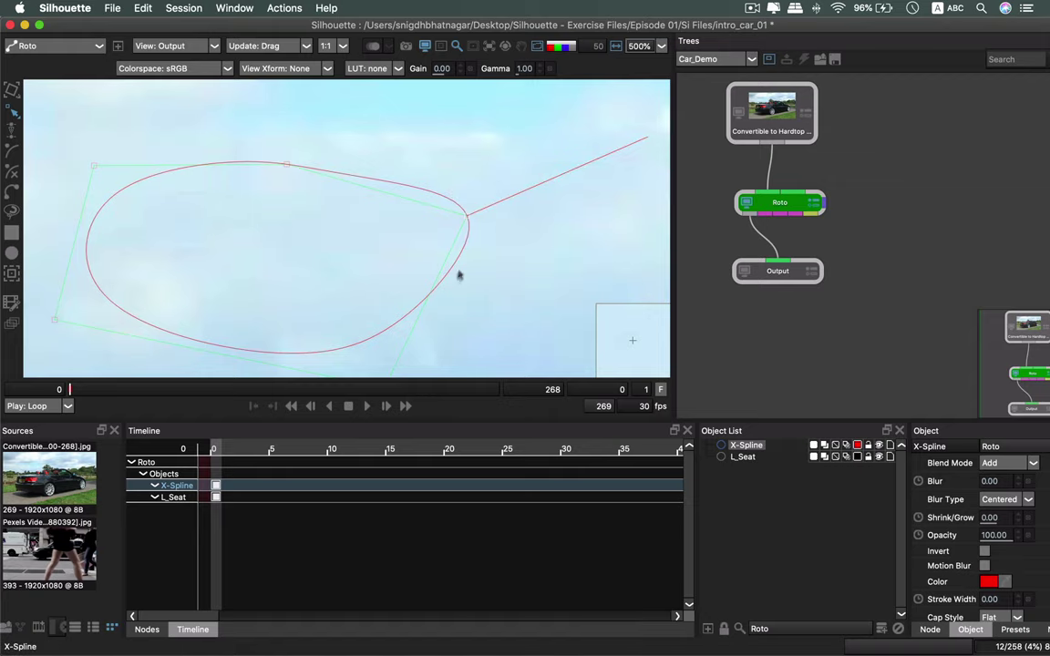
{"action": "left_click_drag", "start_coordinate": [475, 220], "coordinate": [393, 238]}
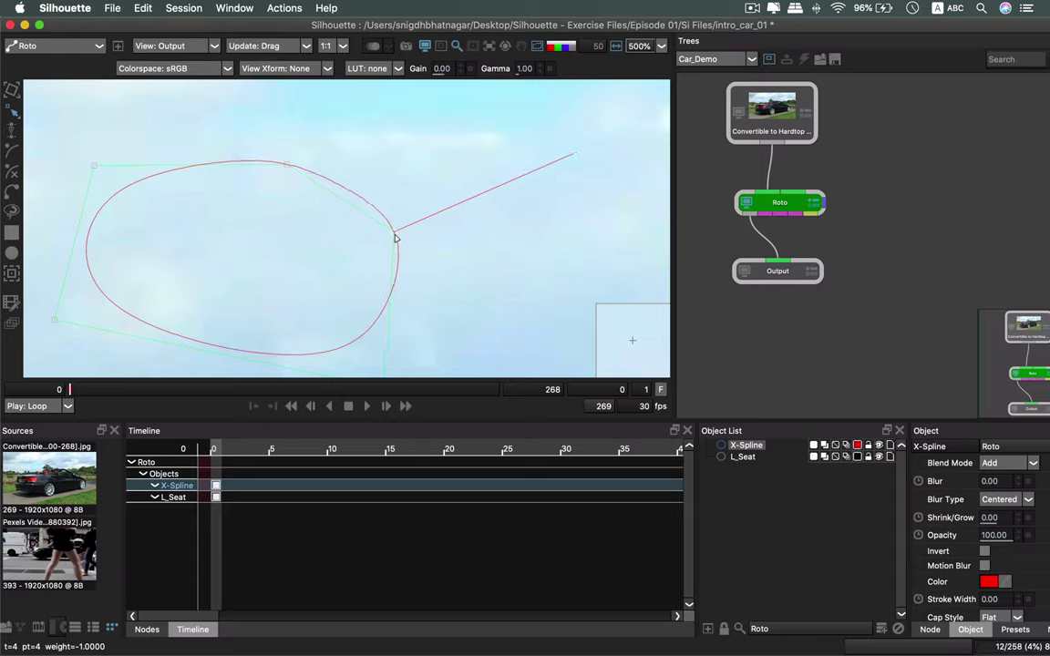
{"action": "left_click_drag", "start_coordinate": [260, 270], "coordinate": [351, 203]}
{"action": "left_click_drag", "start_coordinate": [330, 261], "coordinate": [455, 143]}
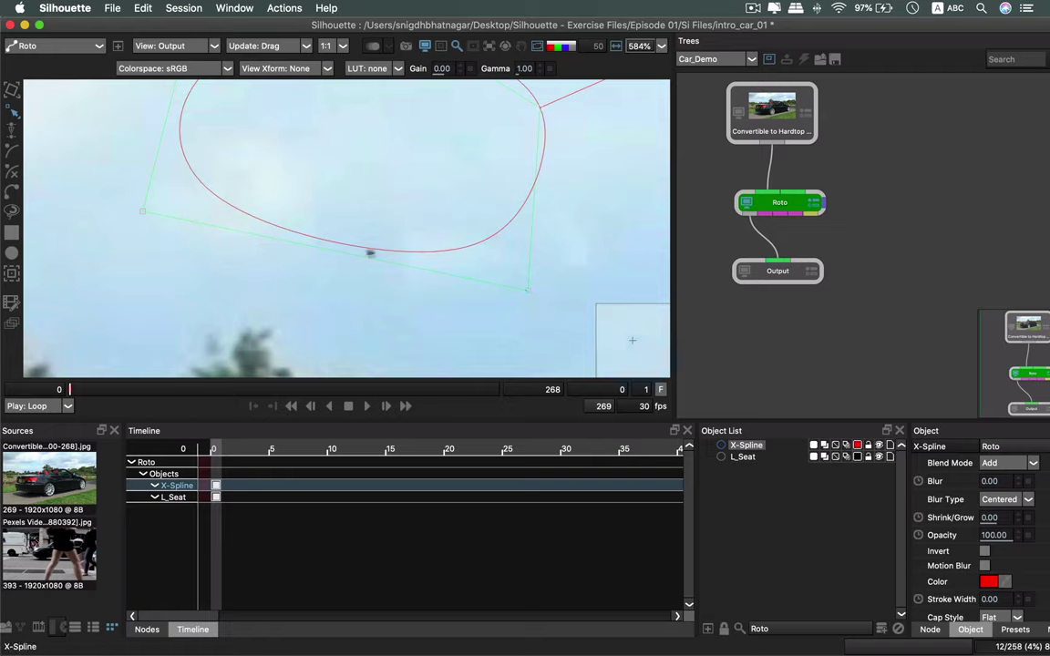
{"action": "scroll", "coordinate": [353, 242], "scroll_direction": "up", "scroll_amount": 1}
{"action": "scroll", "coordinate": [354, 243], "scroll_direction": "down", "scroll_amount": 15}
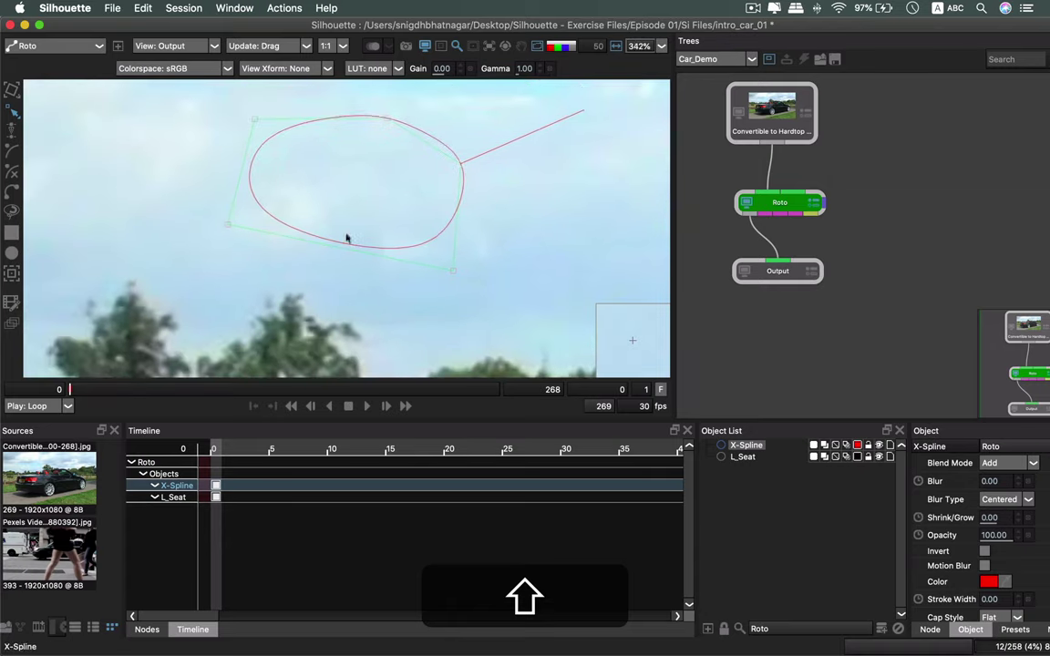
{"action": "scroll", "coordinate": [363, 240], "scroll_direction": "up", "scroll_amount": 1}
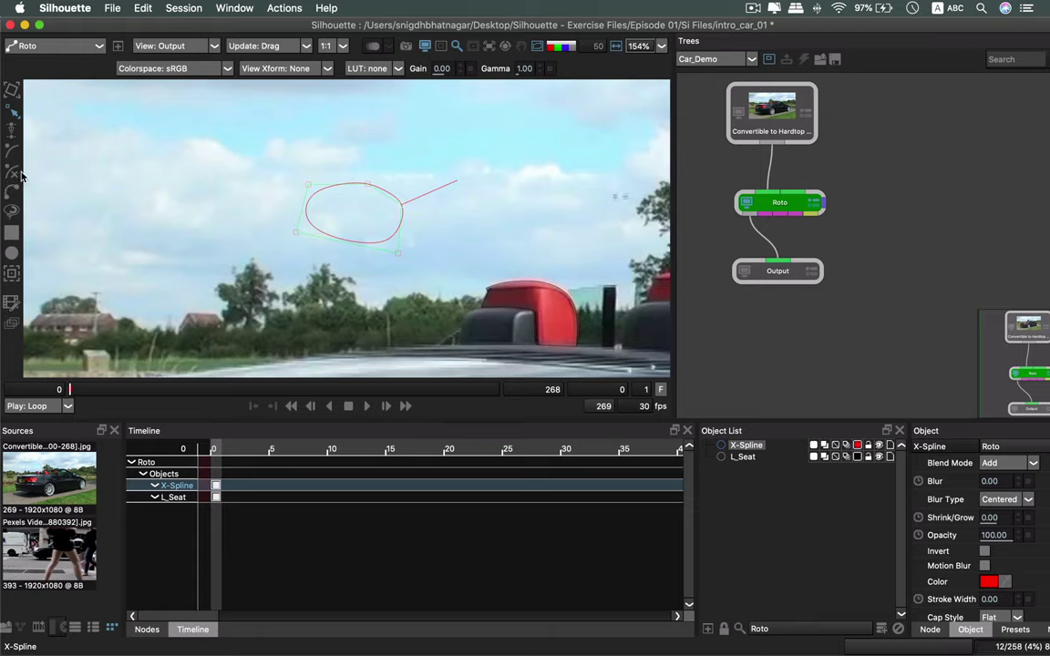
Draw a Circle shape over the rear wheel of the car.
{"action": "left_click", "coordinate": [11, 232]}
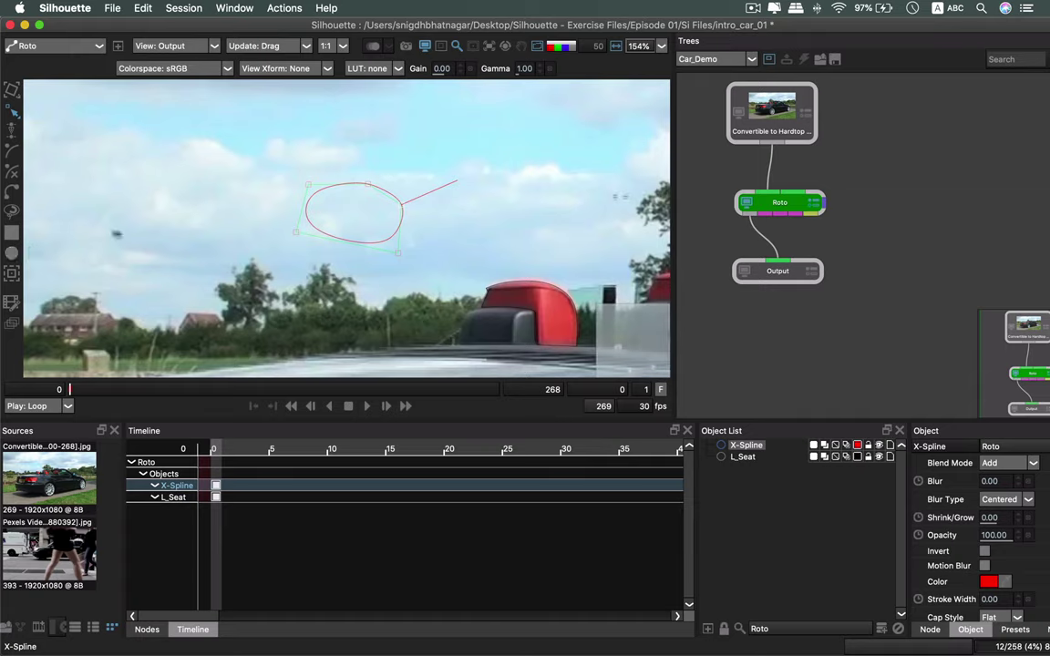
{"action": "key", "text": "shift"}
{"action": "left_click_drag", "start_coordinate": [473, 313], "coordinate": [206, 377]}
{"action": "scroll", "coordinate": [408, 317], "scroll_direction": "down", "scroll_amount": 5}
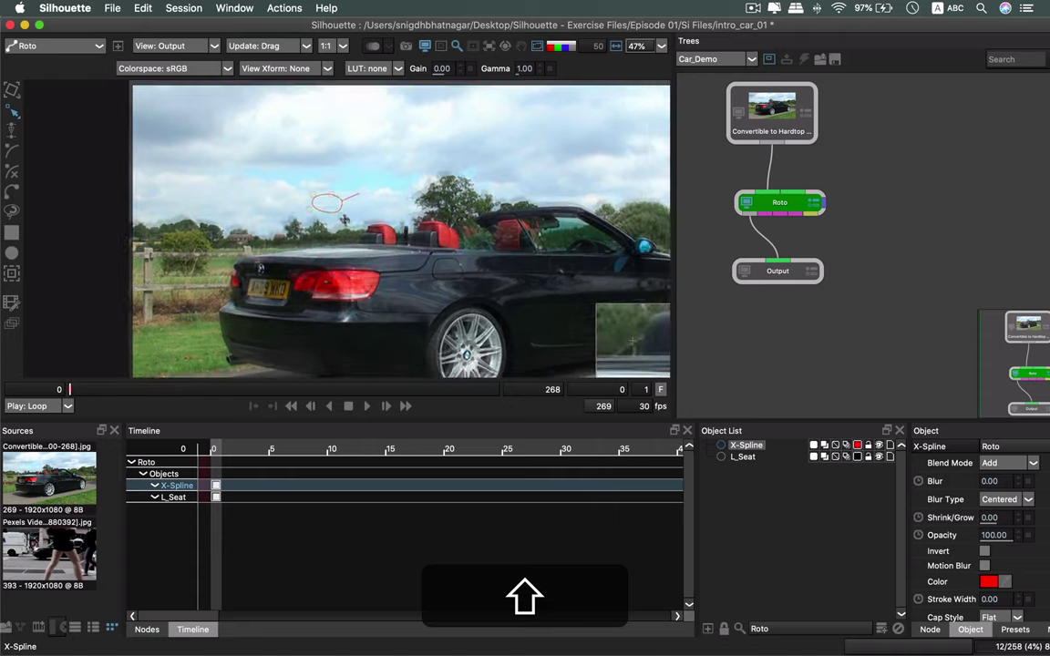
{"action": "scroll", "coordinate": [368, 278], "scroll_direction": "up", "scroll_amount": 5}
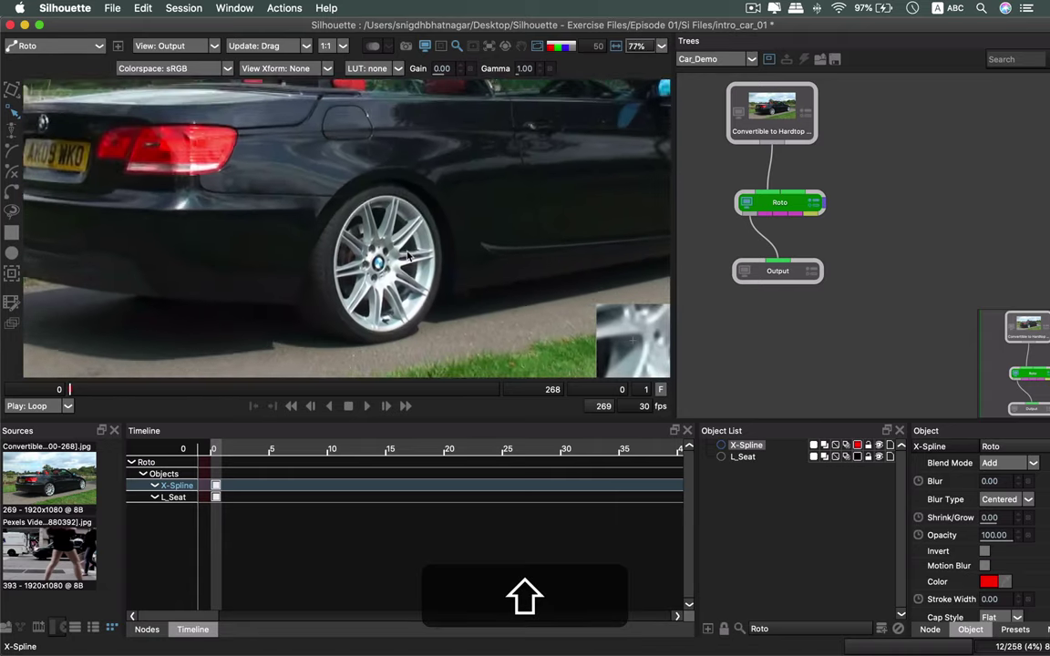
{"action": "scroll", "coordinate": [422, 263], "scroll_direction": "down", "scroll_amount": 2}
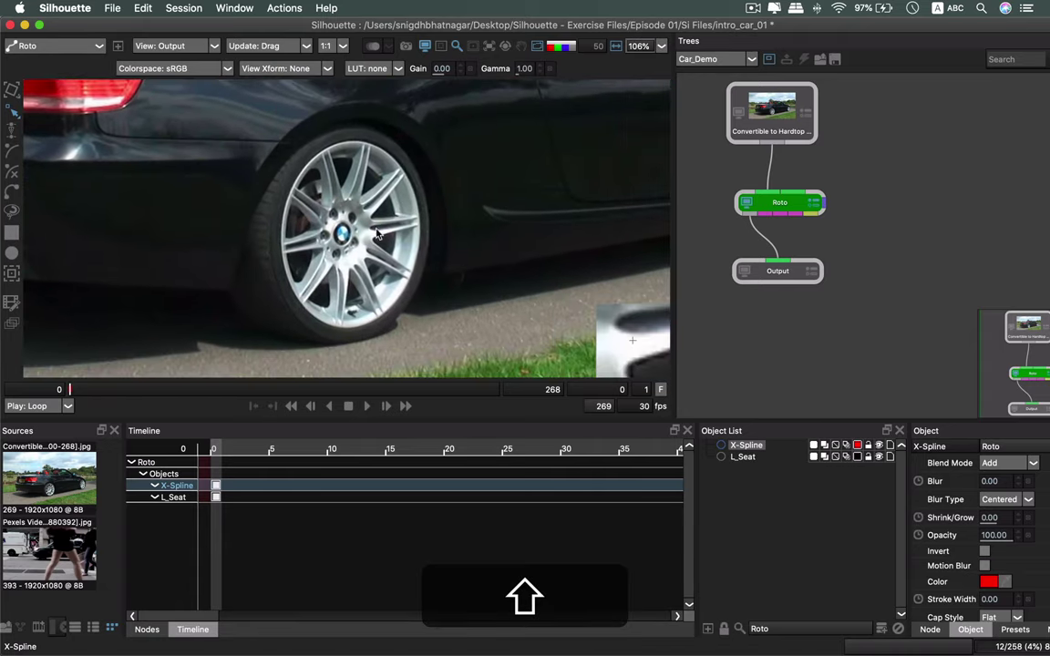
{"action": "left_click", "coordinate": [11, 255]}
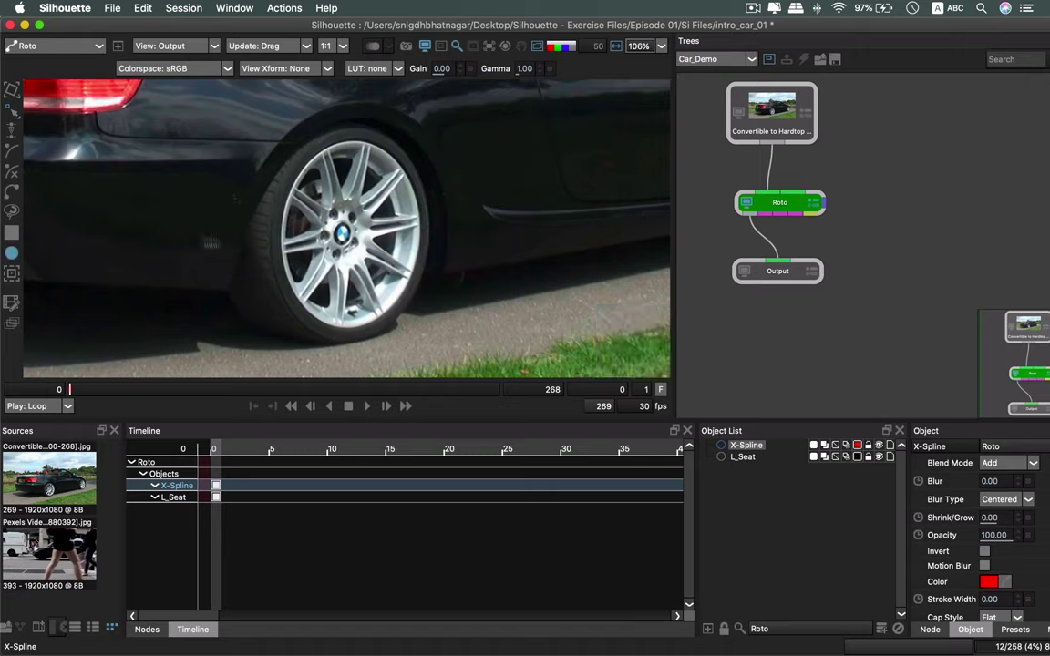
{"action": "mouse_move", "coordinate": [377, 293]}
{"action": "left_mouse_down"}
{"action": "mouse_move", "coordinate": [429, 308]}
{"action": "mouse_move", "coordinate": [414, 352]}
{"action": "mouse_move", "coordinate": [431, 335]}
{"action": "left_mouse_up"}
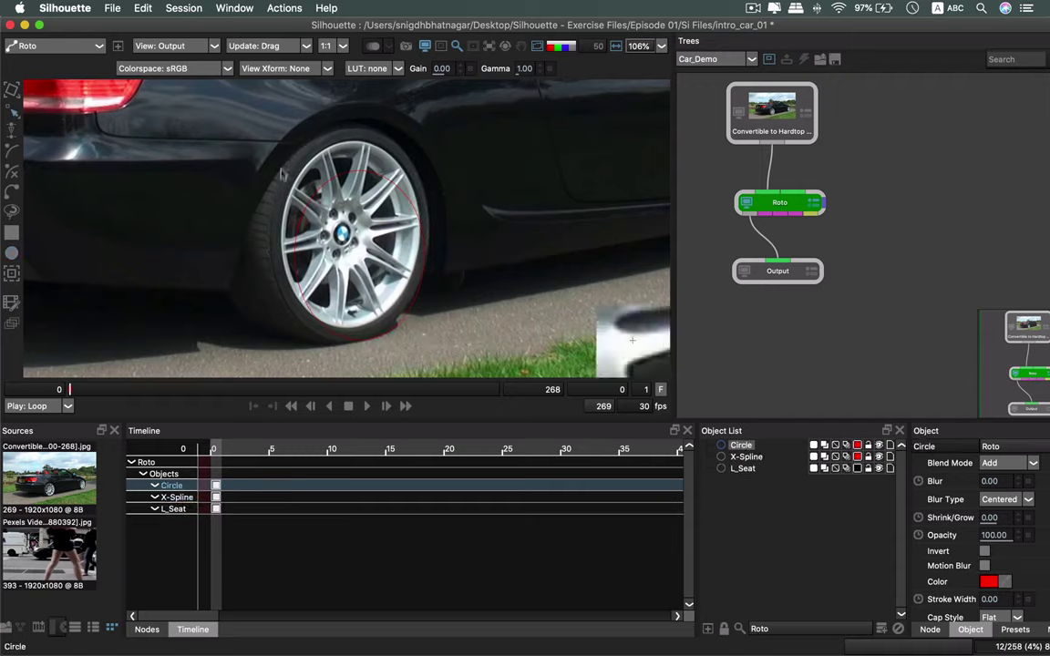
Move and scale the Circle shape with the Transform tool to fit the silver rim of the rear wheel.
{"action": "left_click", "coordinate": [345, 191]}
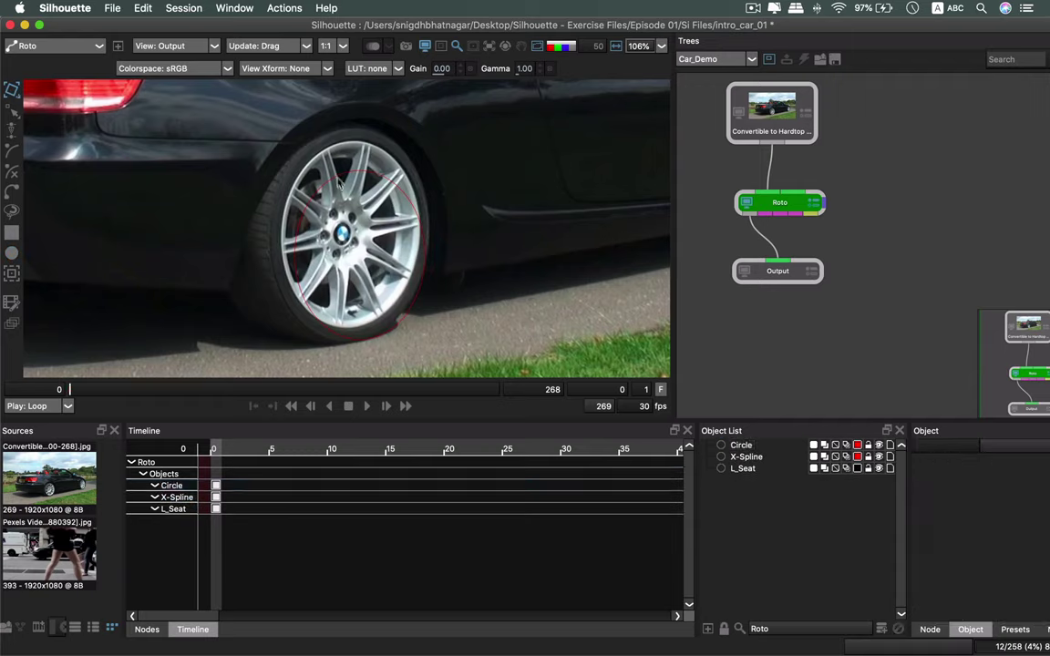
{"action": "left_click", "coordinate": [340, 174]}
{"action": "left_click_drag", "start_coordinate": [340, 174], "coordinate": [329, 144]}
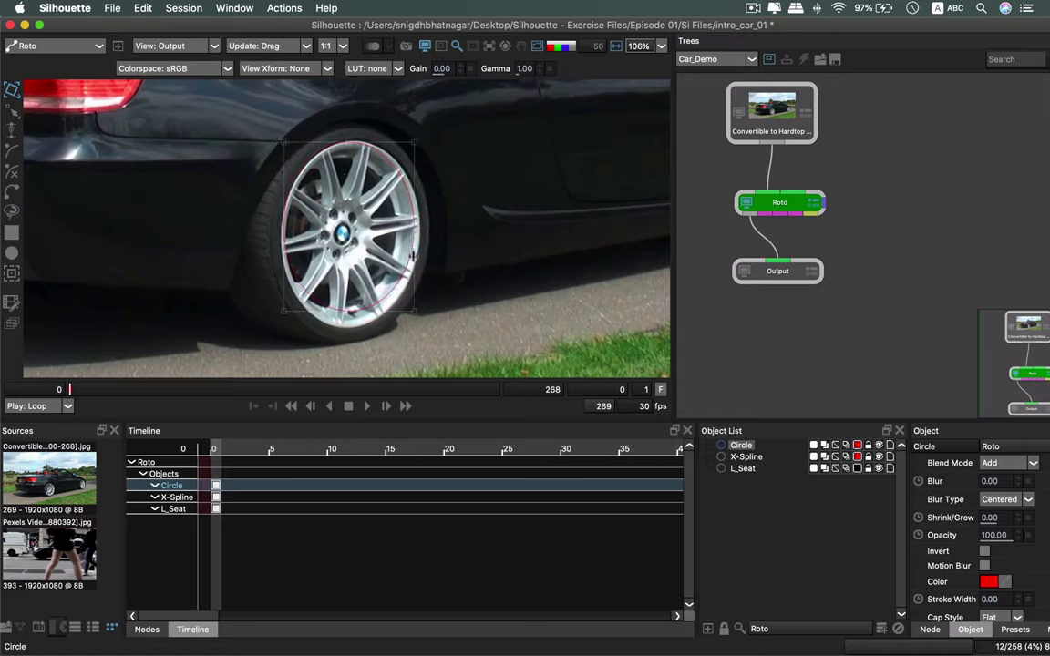
{"action": "mouse_move", "coordinate": [413, 310]}
{"action": "left_mouse_down"}
{"action": "mouse_move", "coordinate": [417, 322]}
{"action": "mouse_move", "coordinate": [420, 311]}
{"action": "left_mouse_up"}
{"action": "left_click", "coordinate": [359, 202]}
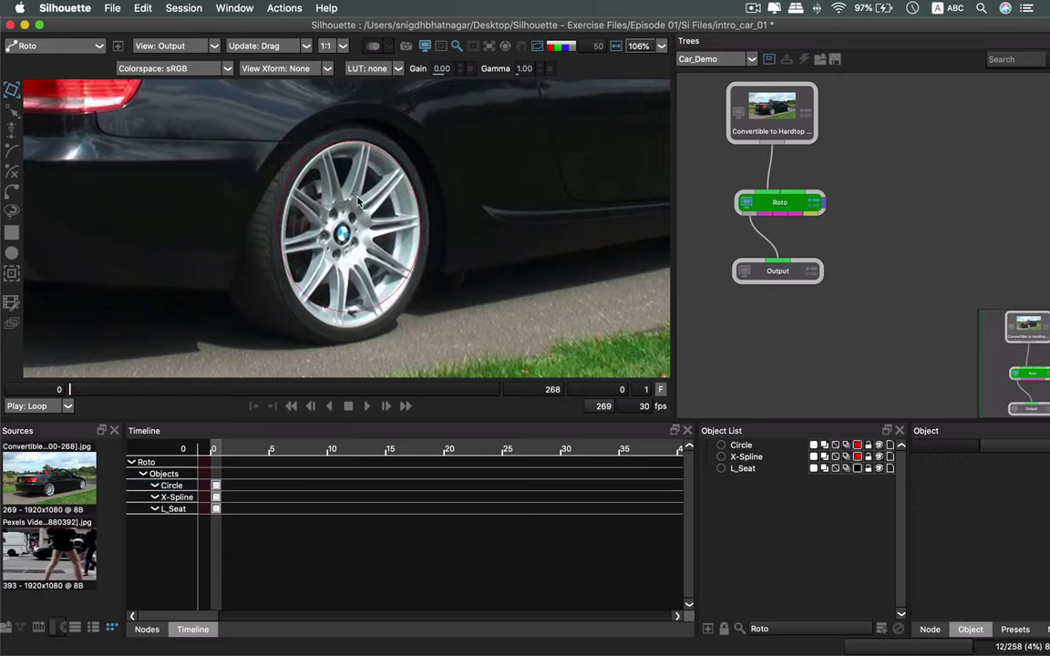
{"action": "left_click", "coordinate": [301, 168]}
{"action": "left_click_drag", "start_coordinate": [297, 167], "coordinate": [302, 172]}
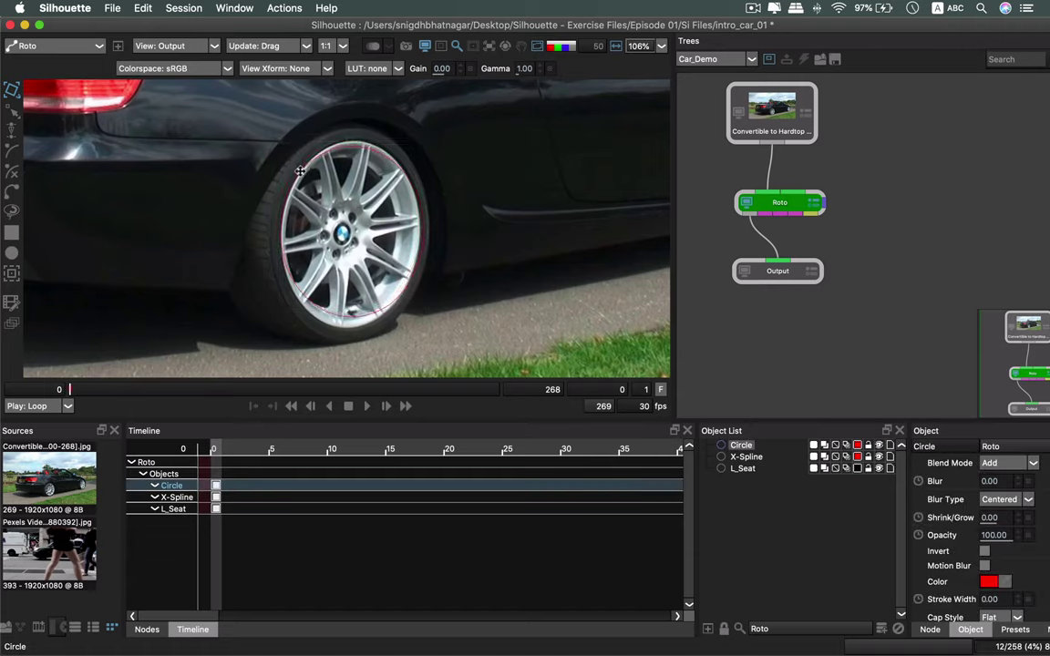
Reshape the Circle around the rear wheel by moving its bottom control point down and its right one slightly outward to the rim's edge.
{"action": "left_click", "coordinate": [15, 113]}
{"action": "left_click_drag", "start_coordinate": [439, 350], "coordinate": [259, 282]}
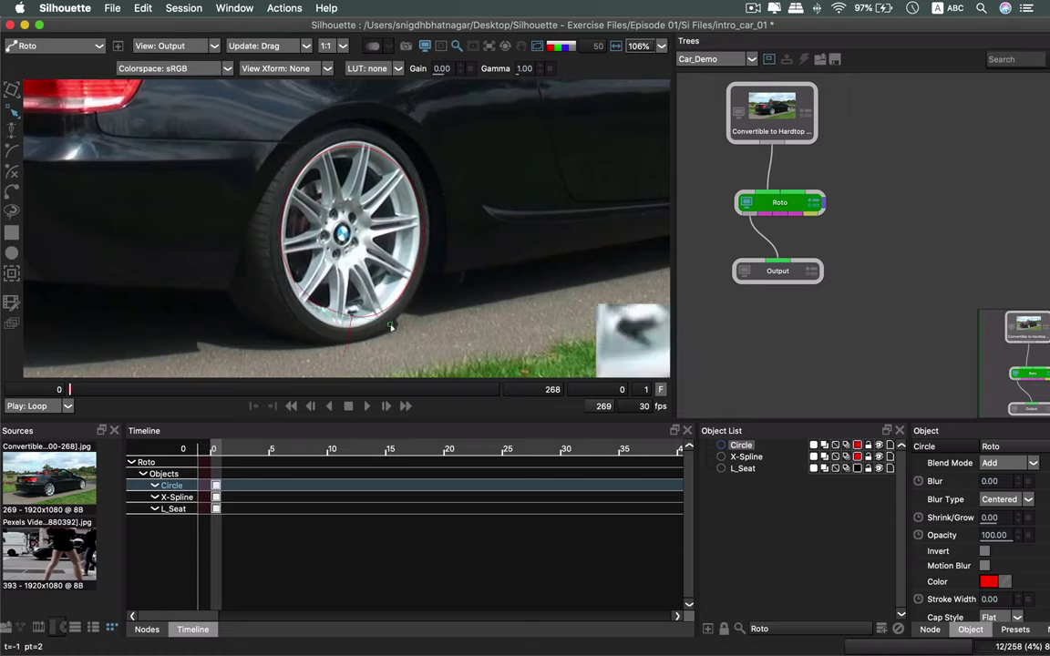
{"action": "left_click_drag", "start_coordinate": [352, 319], "coordinate": [351, 333]}
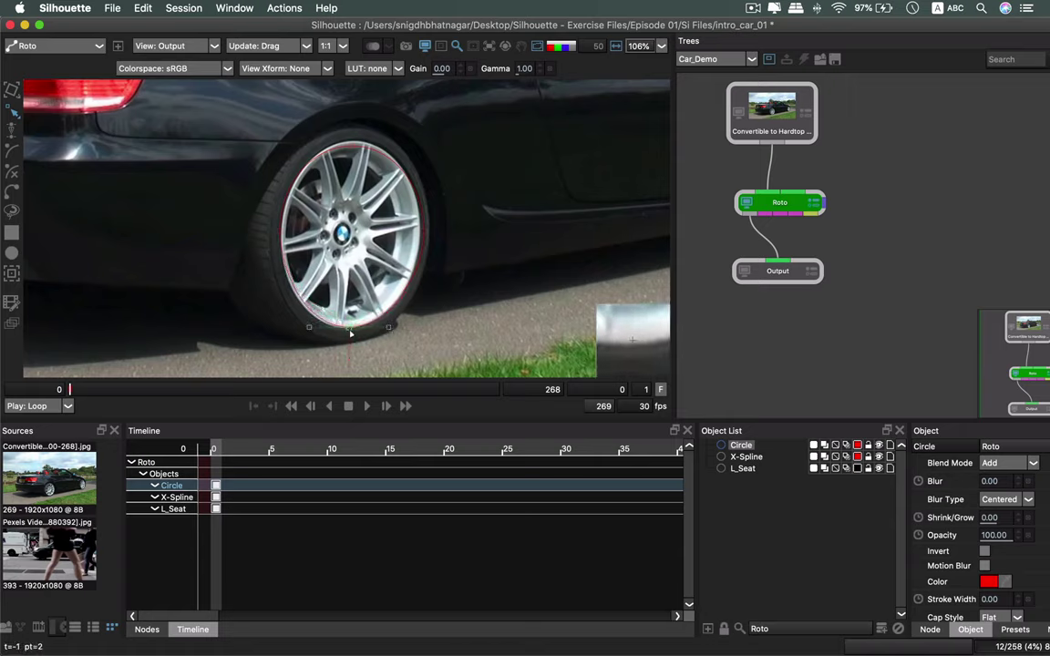
{"action": "left_click", "coordinate": [421, 234]}
{"action": "left_click_drag", "start_coordinate": [421, 235], "coordinate": [423, 234]}
{"action": "left_click", "coordinate": [280, 236]}
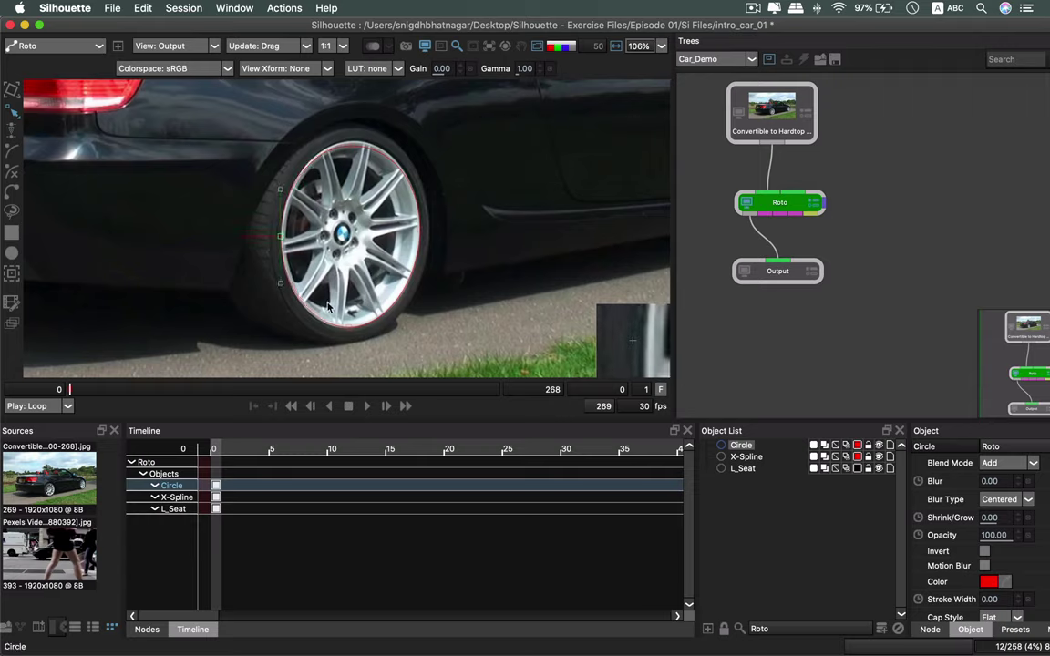
Fine-tune the Circle's bottom and top control points so the outline follows the edge of the silver rim.
{"action": "left_click", "coordinate": [349, 328]}
{"action": "left_click_drag", "start_coordinate": [349, 331], "coordinate": [348, 335]}
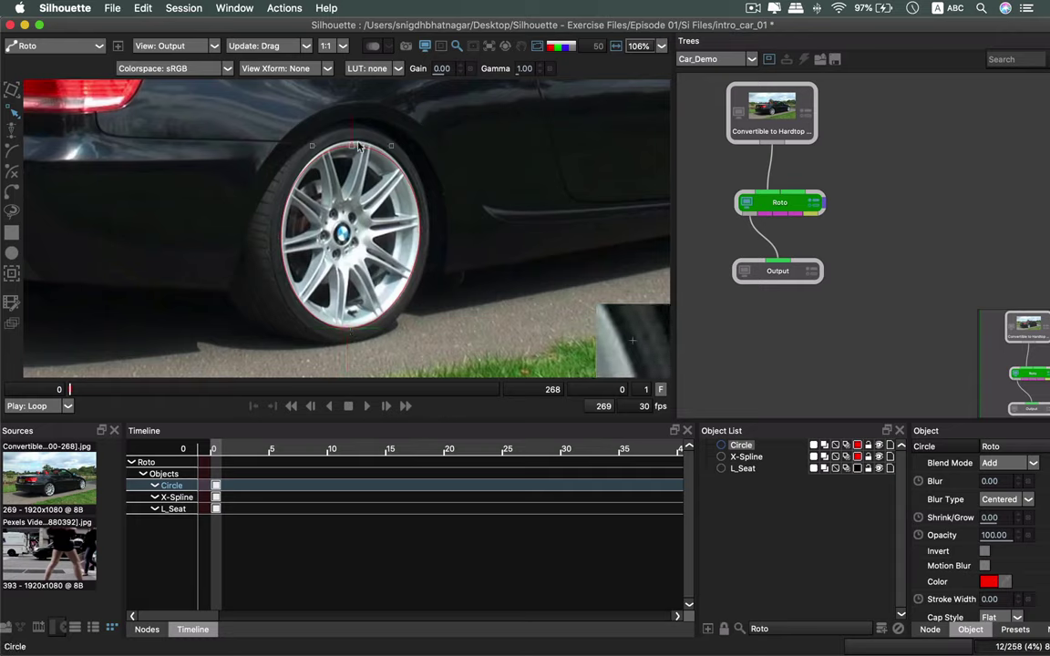
{"action": "left_click", "coordinate": [352, 143]}
{"action": "left_click_drag", "start_coordinate": [352, 143], "coordinate": [354, 141]}
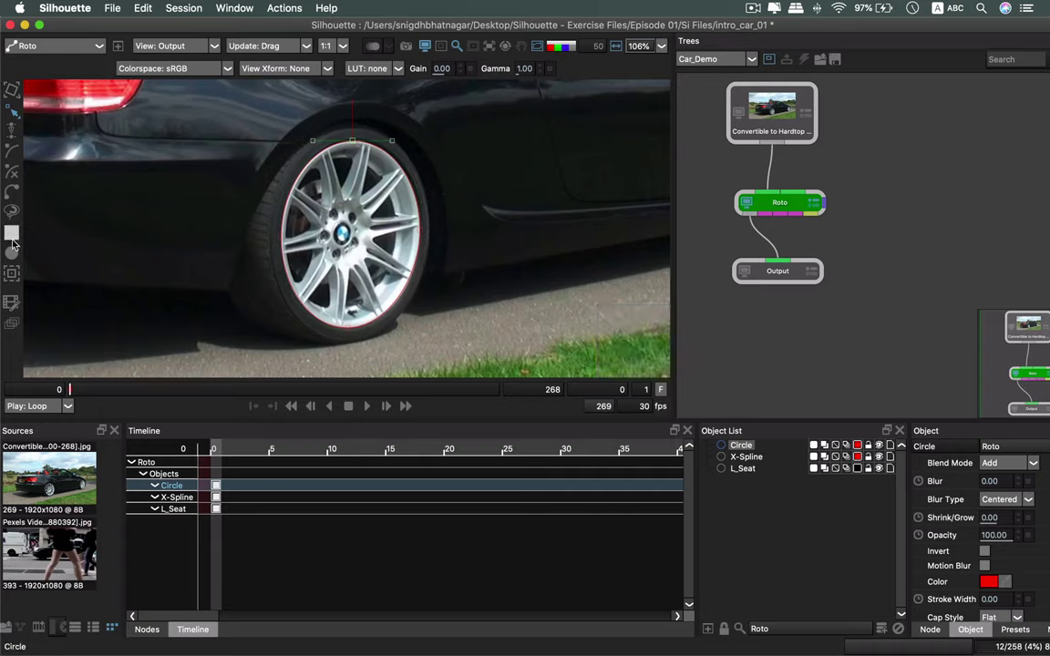
Deselect the Circle and preview the mattes of all shapes as a blue overlay on the whole car frame.
{"action": "key", "text": "shift"}
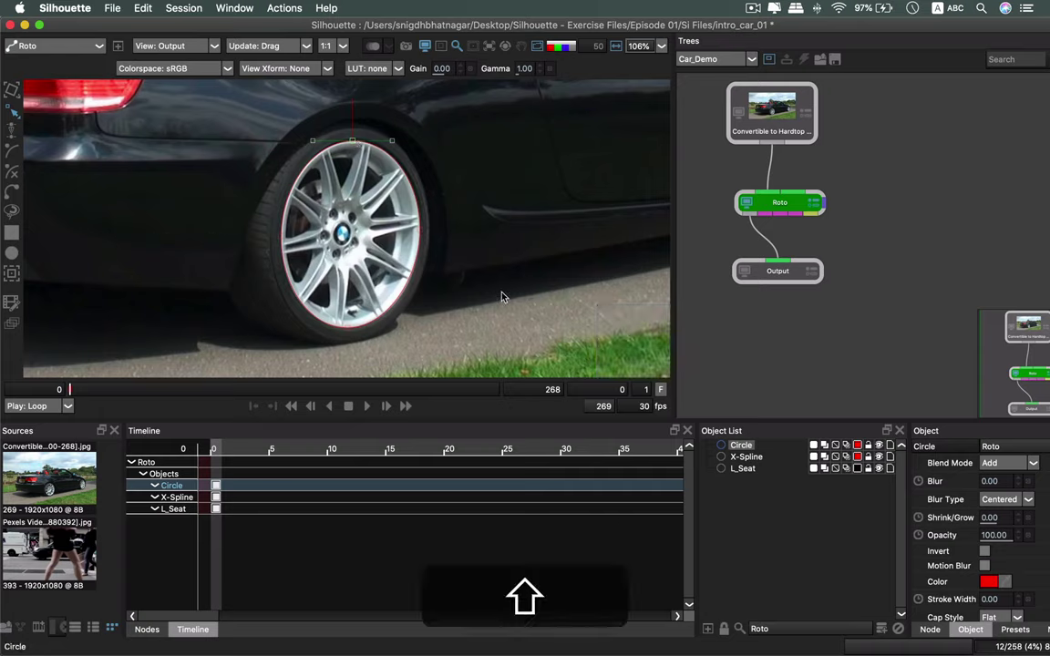
{"action": "left_click_drag", "start_coordinate": [485, 287], "coordinate": [521, 309], "text": "alt"}
{"action": "left_click", "coordinate": [479, 229]}
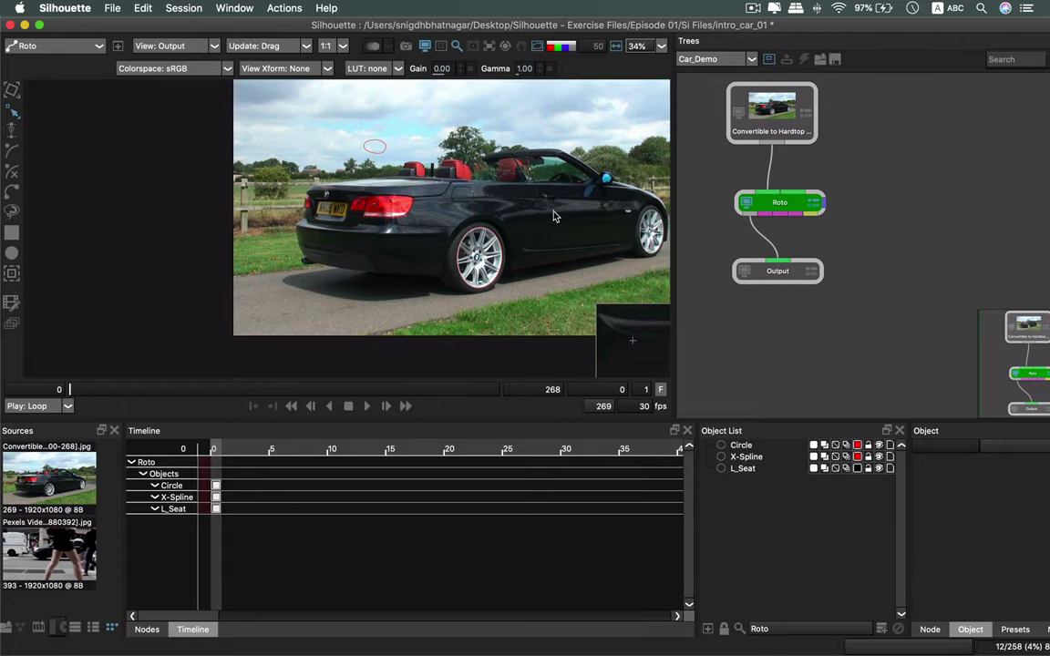
{"action": "left_click_drag", "start_coordinate": [552, 216], "coordinate": [401, 235]}
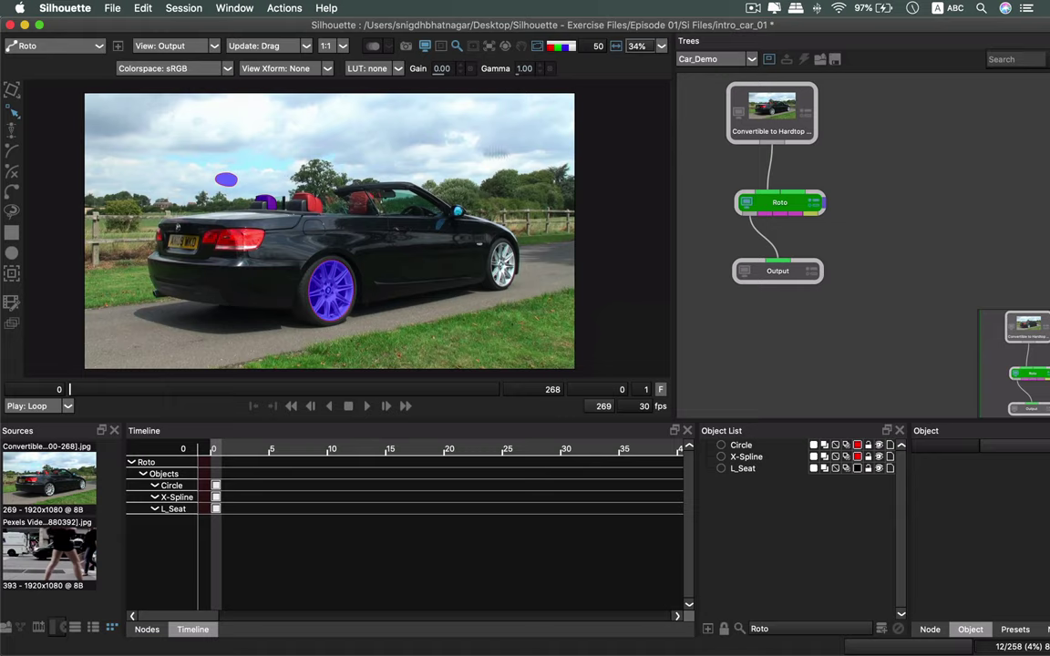
{"action": "left_click", "coordinate": [752, 8]}
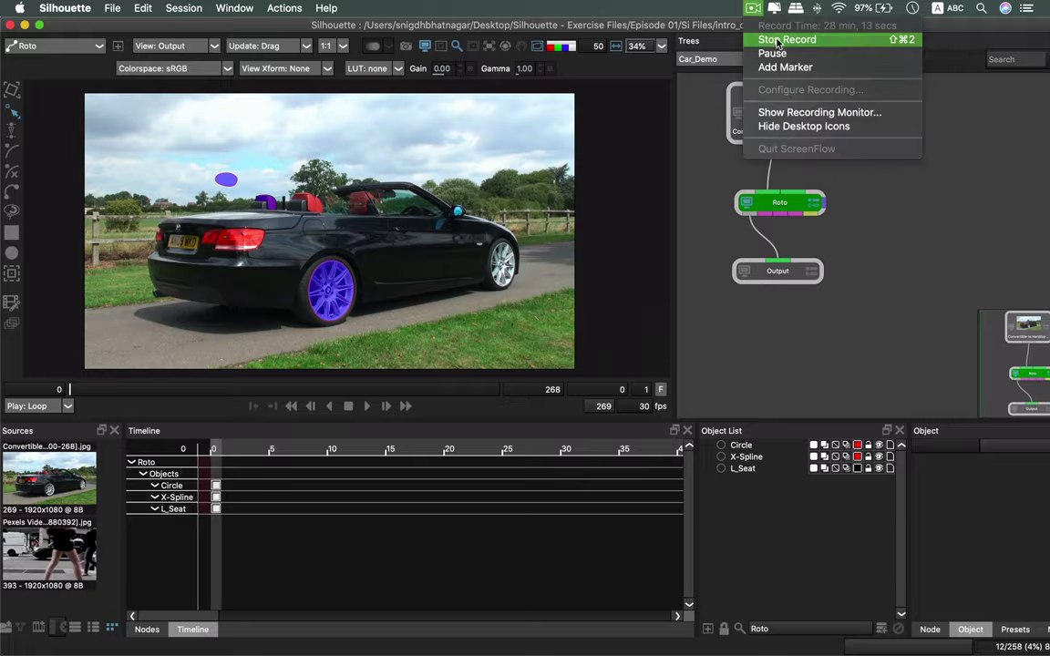
{"action": "left_click", "coordinate": [777, 42]}
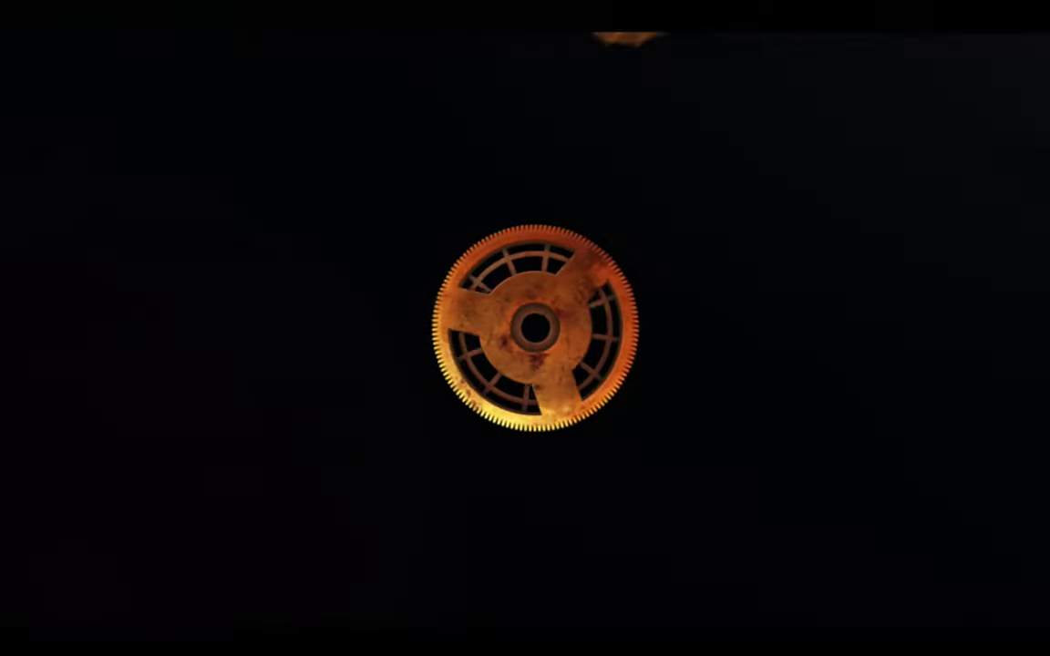